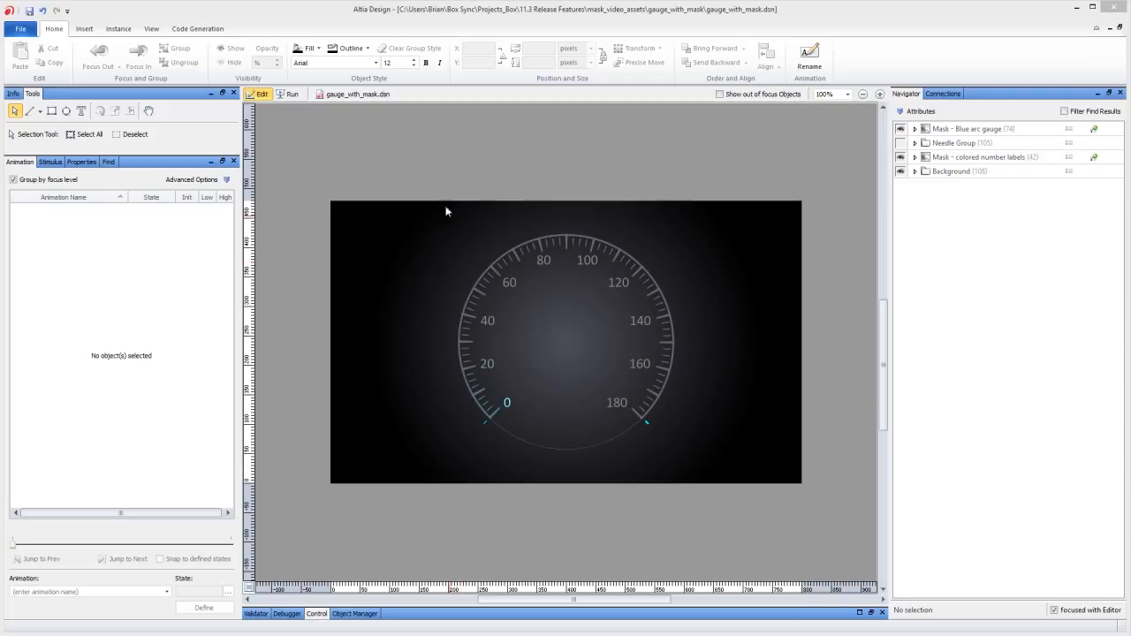
Step: Preview the speed animation of the Mask - Blue arc gauge object by sweeping it up to 154
{"action": "left_click", "coordinate": [949, 130]}
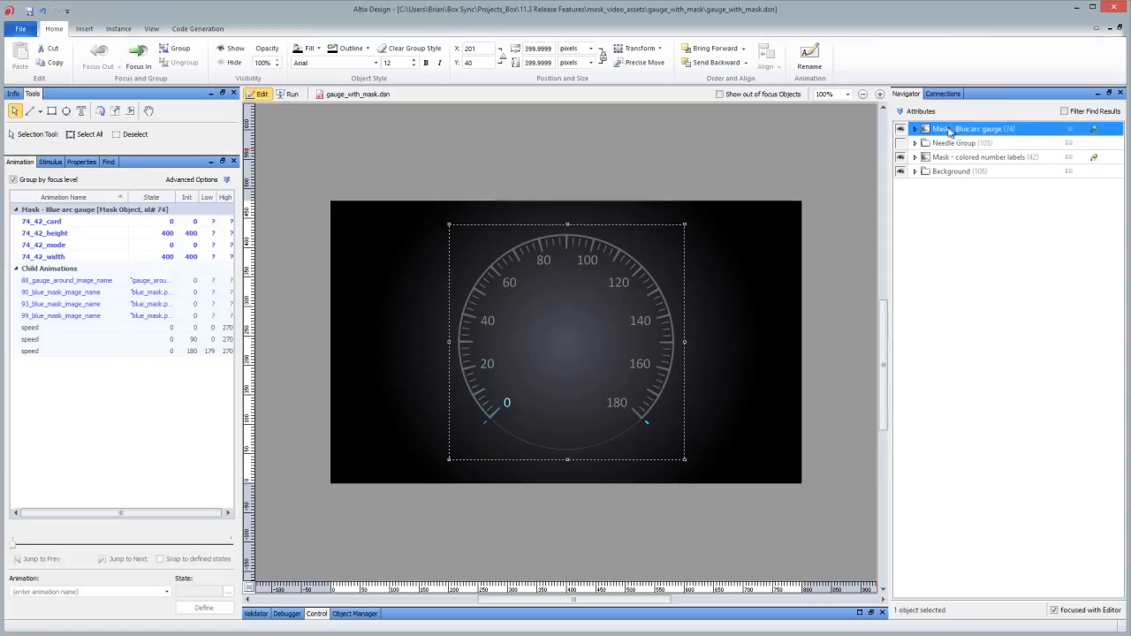
{"action": "left_click", "coordinate": [28, 328]}
{"action": "left_click_drag", "start_coordinate": [16, 538], "coordinate": [138, 514]}
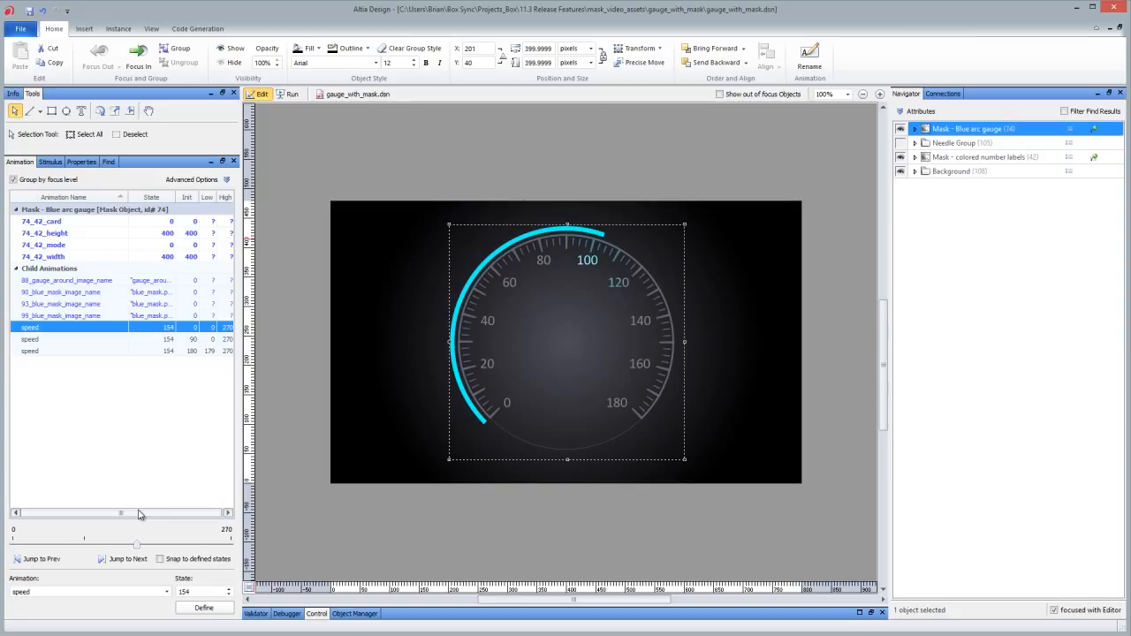
Step: Toggle the visibility of the blue arc gauge mask and the colored number labels mask off and on to compare them
{"action": "left_click", "coordinate": [900, 129]}
{"action": "left_click", "coordinate": [900, 129]}
{"action": "left_click", "coordinate": [900, 129]}
{"action": "left_click", "coordinate": [900, 129]}
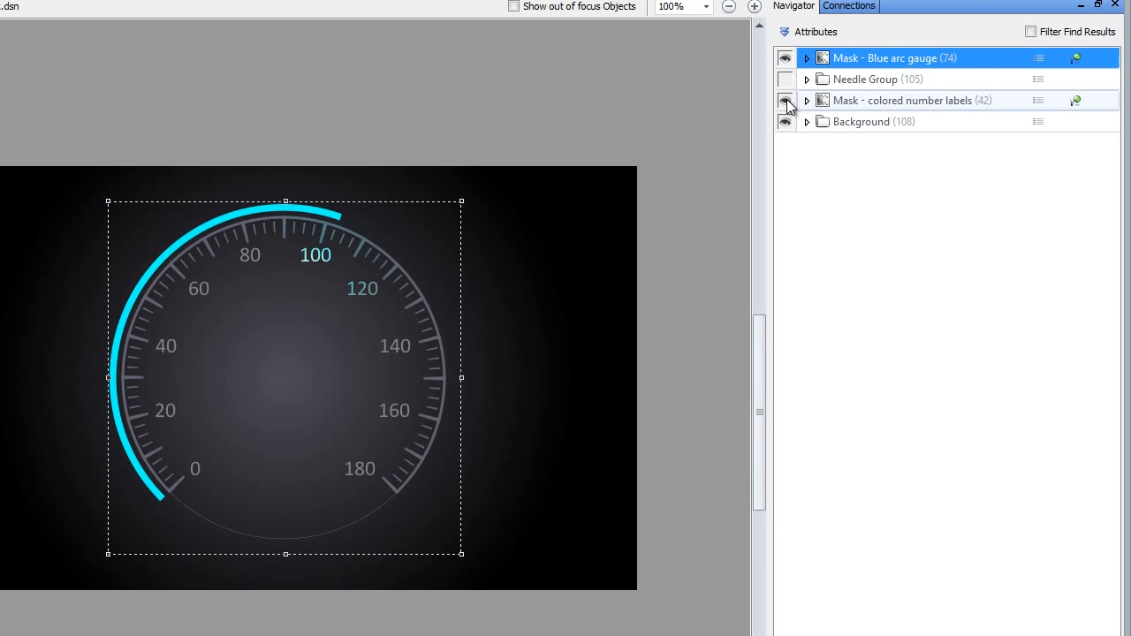
{"action": "left_click", "coordinate": [787, 102]}
{"action": "left_click", "coordinate": [787, 102]}
{"action": "left_click", "coordinate": [786, 100]}
{"action": "left_click", "coordinate": [785, 101]}
Step: Expand the blue arc gauge mask's Content and check gauge_around by toggling its visibility off and on
{"action": "left_click", "coordinate": [806, 58]}
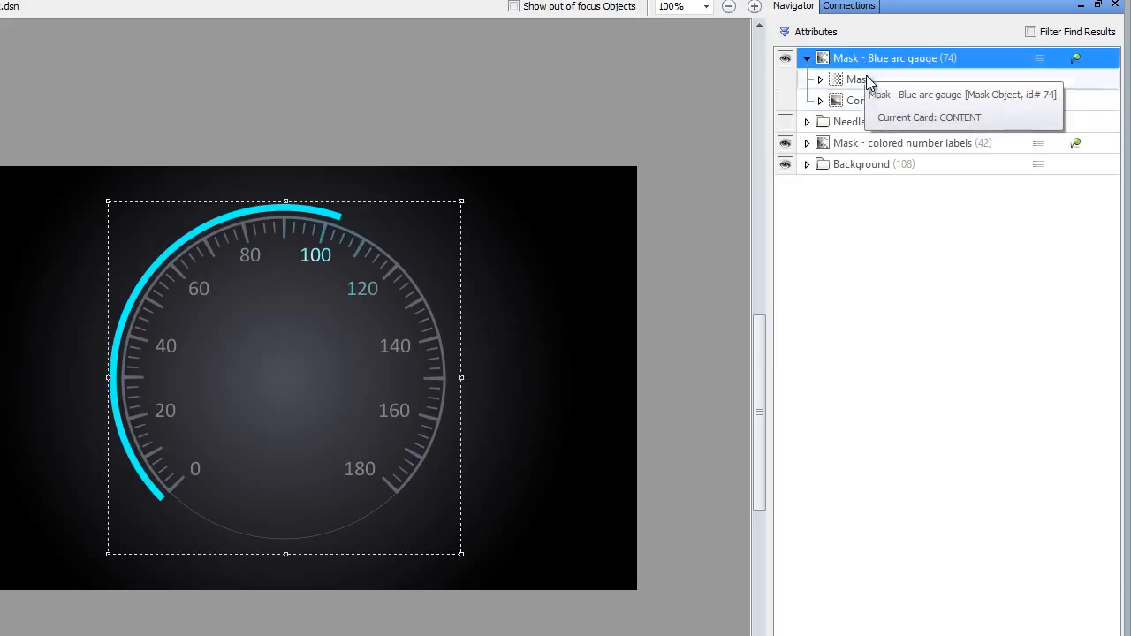
{"action": "left_click", "coordinate": [820, 101]}
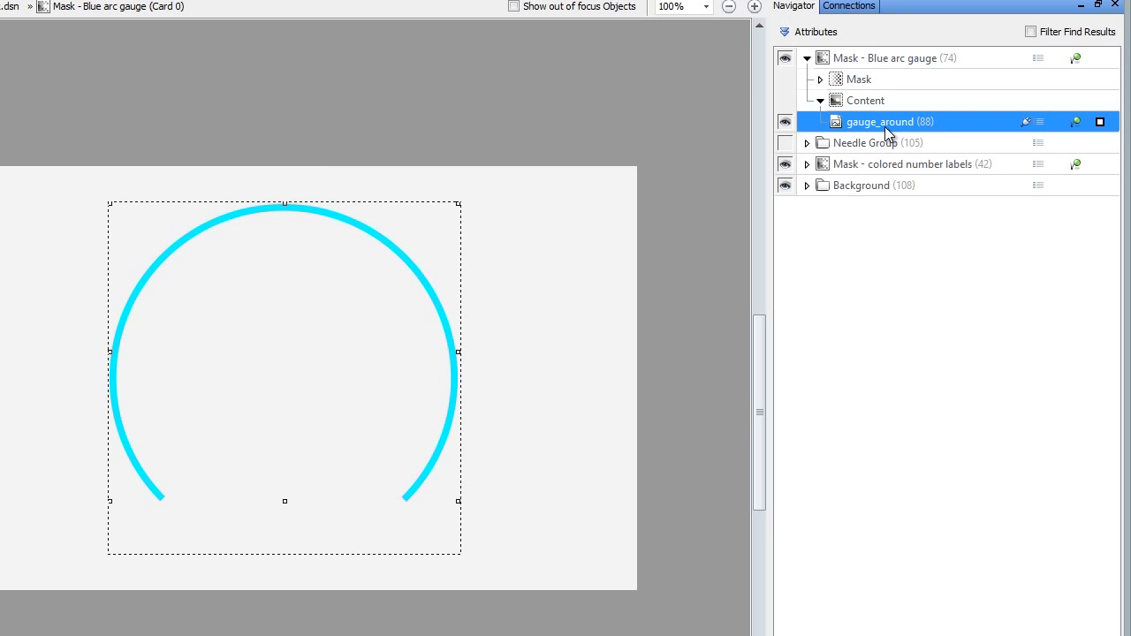
{"action": "left_click", "coordinate": [785, 124]}
{"action": "left_click", "coordinate": [786, 123]}
Step: Examine the three groups inside the blue arc gauge's Mask and sweep the speed of Group 91 down to 98
{"action": "double_click", "coordinate": [878, 80]}
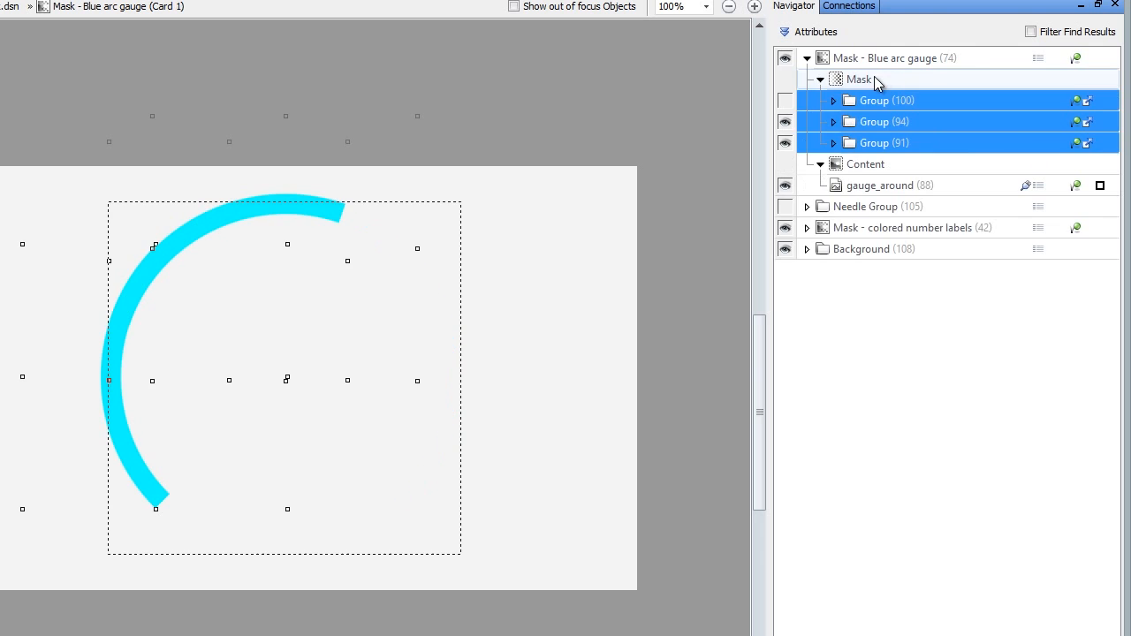
{"action": "left_click", "coordinate": [873, 101]}
{"action": "left_click", "coordinate": [879, 122]}
{"action": "left_click", "coordinate": [883, 143]}
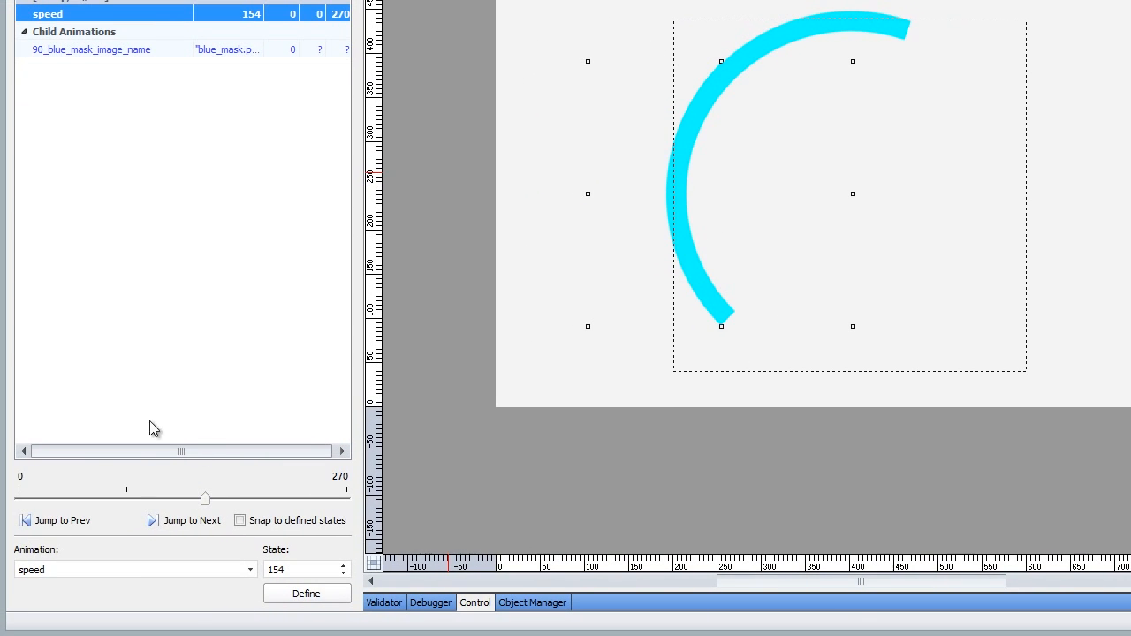
{"action": "left_click_drag", "start_coordinate": [203, 498], "coordinate": [142, 606]}
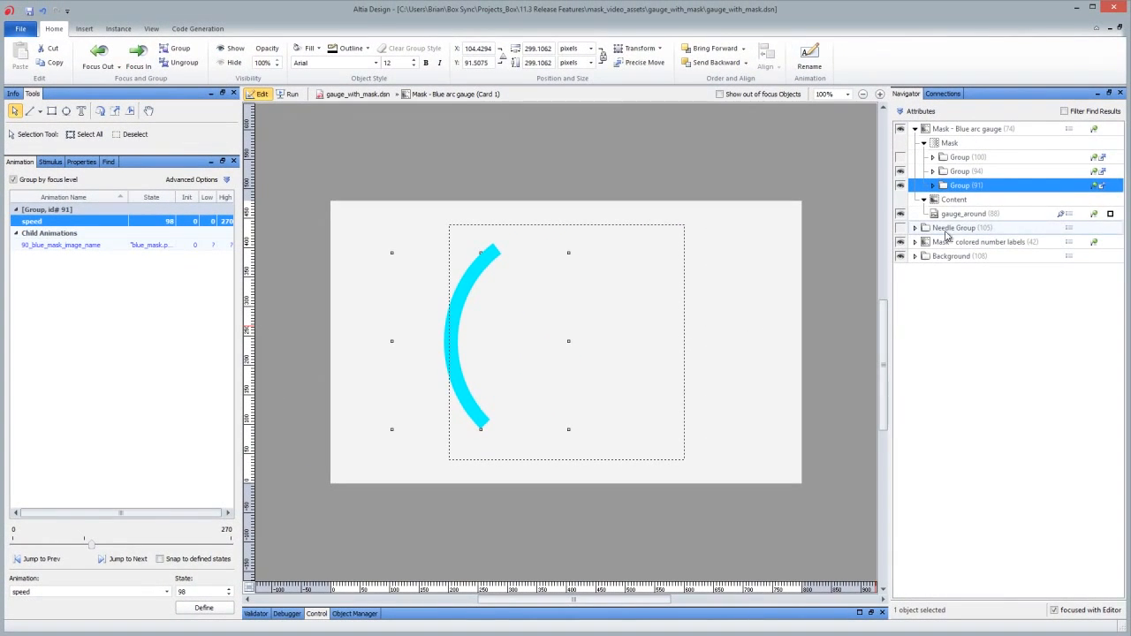
Step: Compare the gauge_around content with the masked blue arc gauge, sweeping the mask object's speed to 134
{"action": "left_click", "coordinate": [952, 216]}
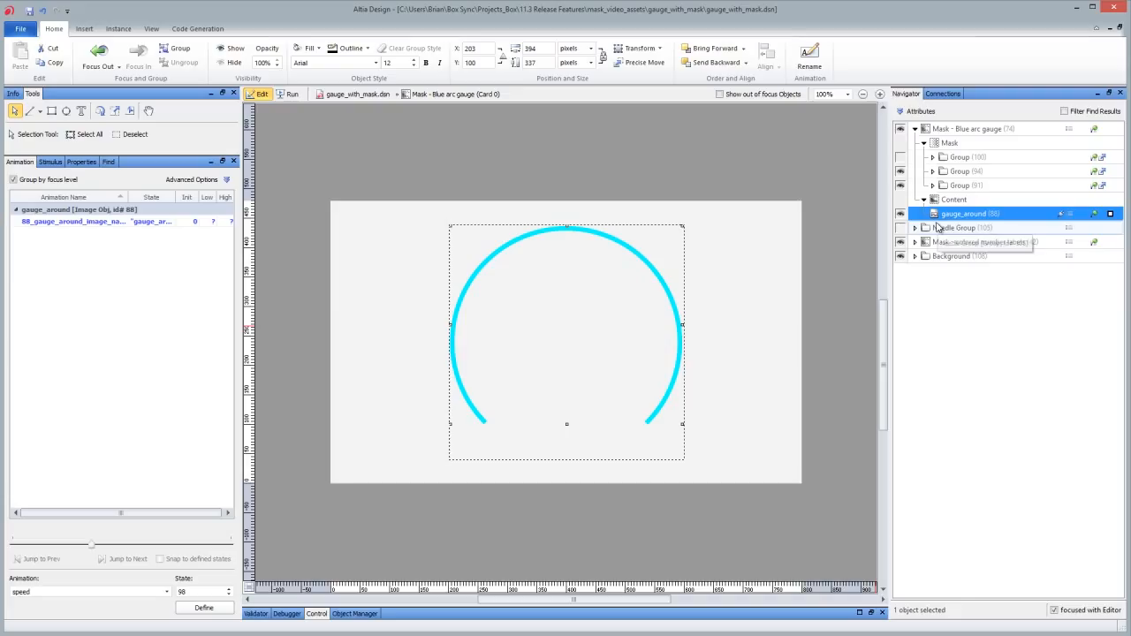
{"action": "left_click", "coordinate": [963, 131]}
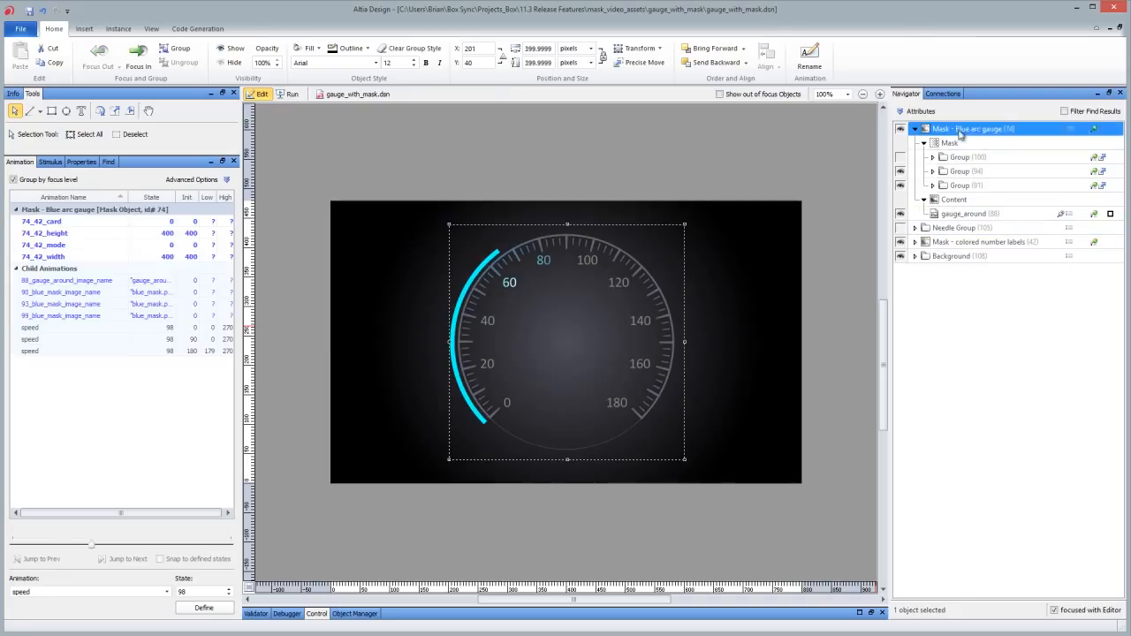
{"action": "left_click", "coordinate": [48, 328]}
{"action": "left_click", "coordinate": [46, 554]}
{"action": "left_click", "coordinate": [46, 554]}
{"action": "left_click_drag", "start_coordinate": [40, 535], "coordinate": [121, 580]}
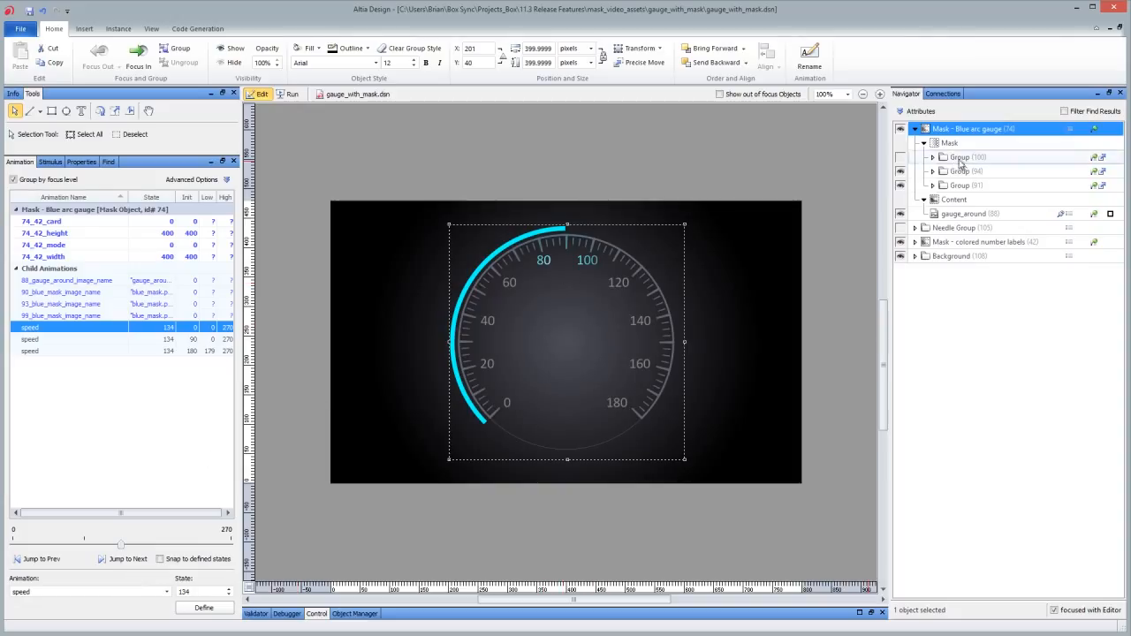
Step: Draw a rectangle about 18 by 41 pixels over the arc's top centre in the blue arc mask's Content and fill it red
{"action": "left_click", "coordinate": [964, 213]}
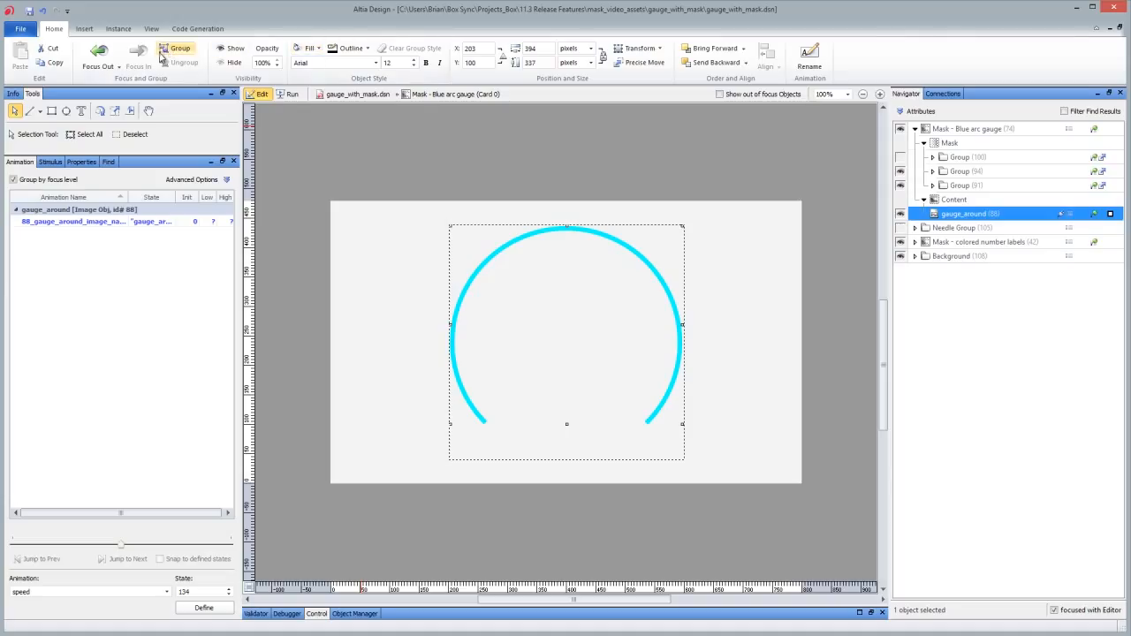
{"action": "left_click", "coordinate": [51, 110]}
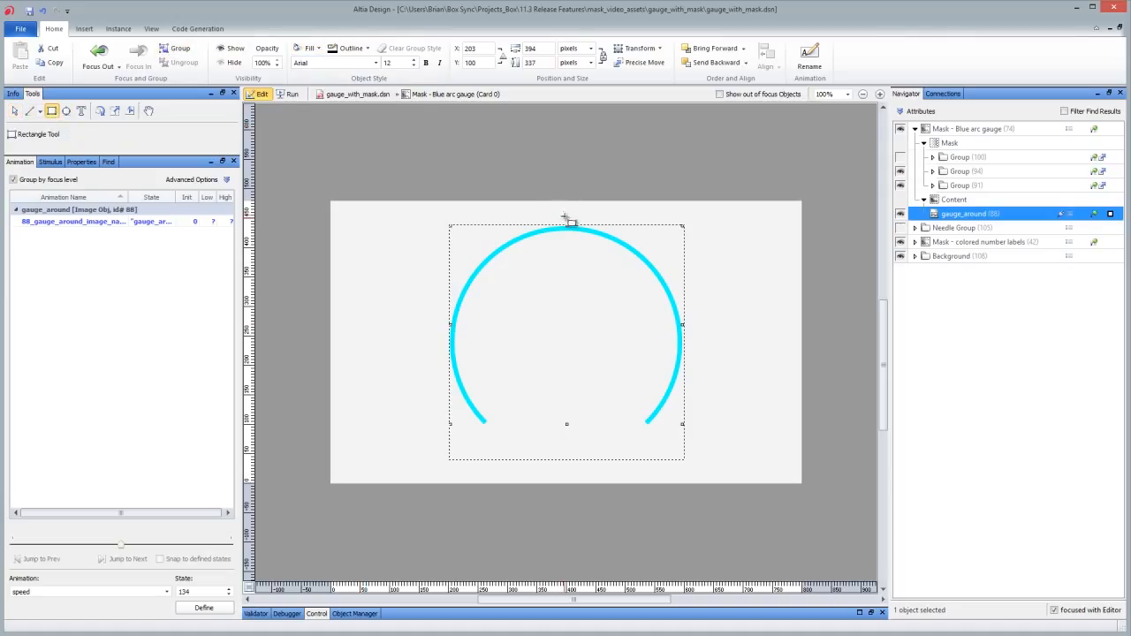
{"action": "left_click_drag", "start_coordinate": [561, 217], "coordinate": [573, 242]}
{"action": "left_click", "coordinate": [305, 50]}
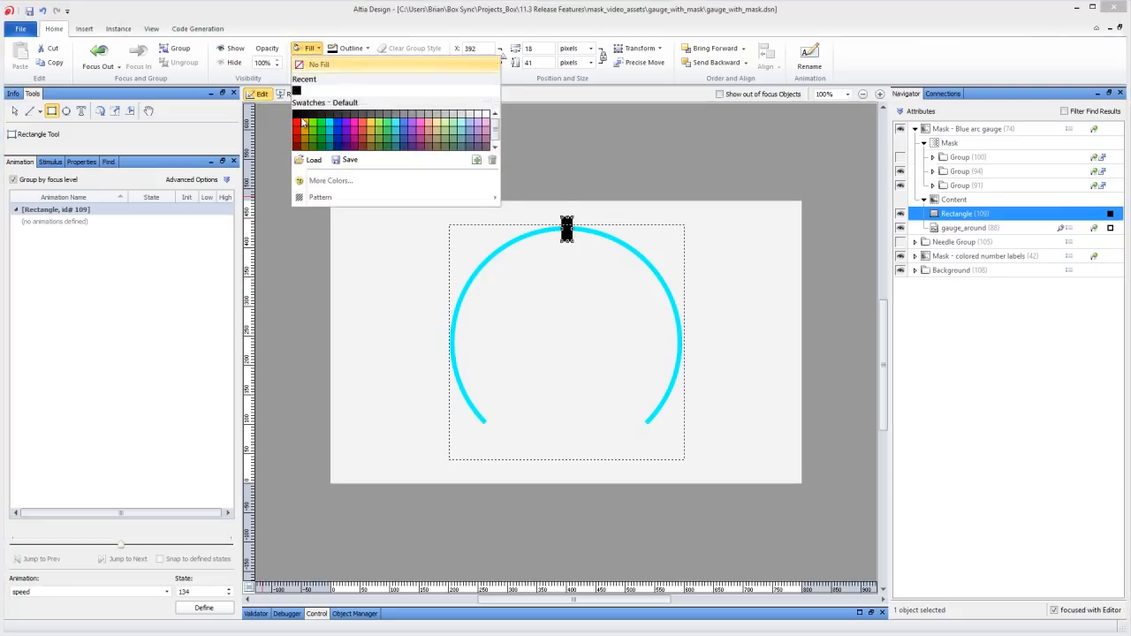
{"action": "left_click", "coordinate": [312, 121]}
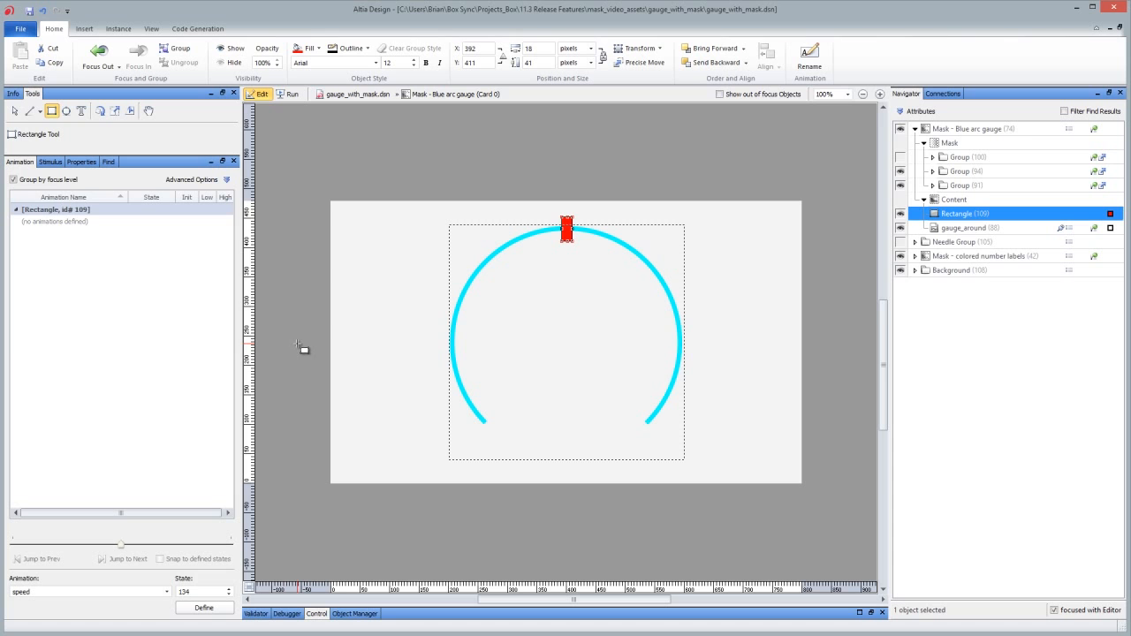
Step: Preview the blue arc gauge mask with the red rectangle by sweeping speed down to 68
{"action": "left_click", "coordinate": [985, 130]}
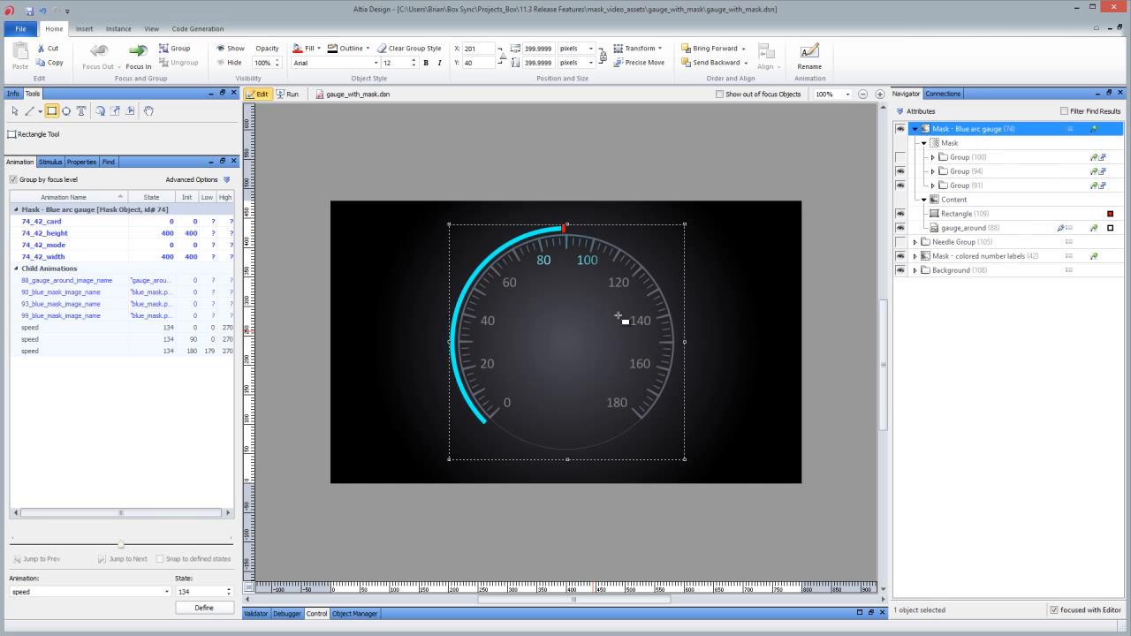
{"action": "left_click", "coordinate": [53, 327]}
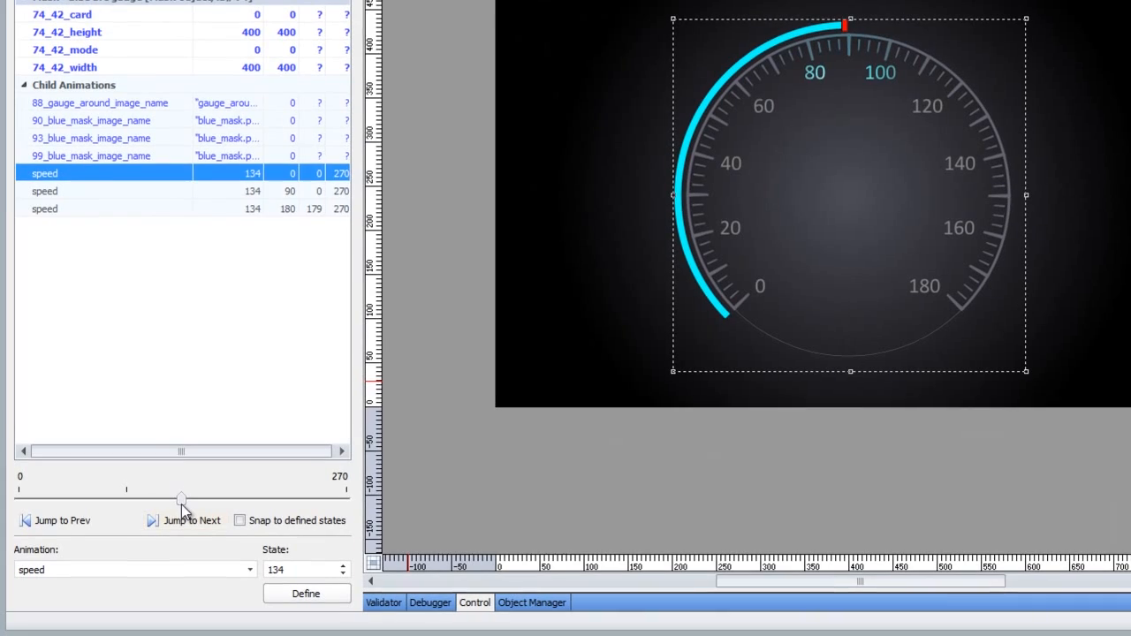
{"action": "left_click_drag", "start_coordinate": [121, 545], "coordinate": [103, 547]}
{"action": "left_click_drag", "start_coordinate": [155, 503], "coordinate": [108, 512]}
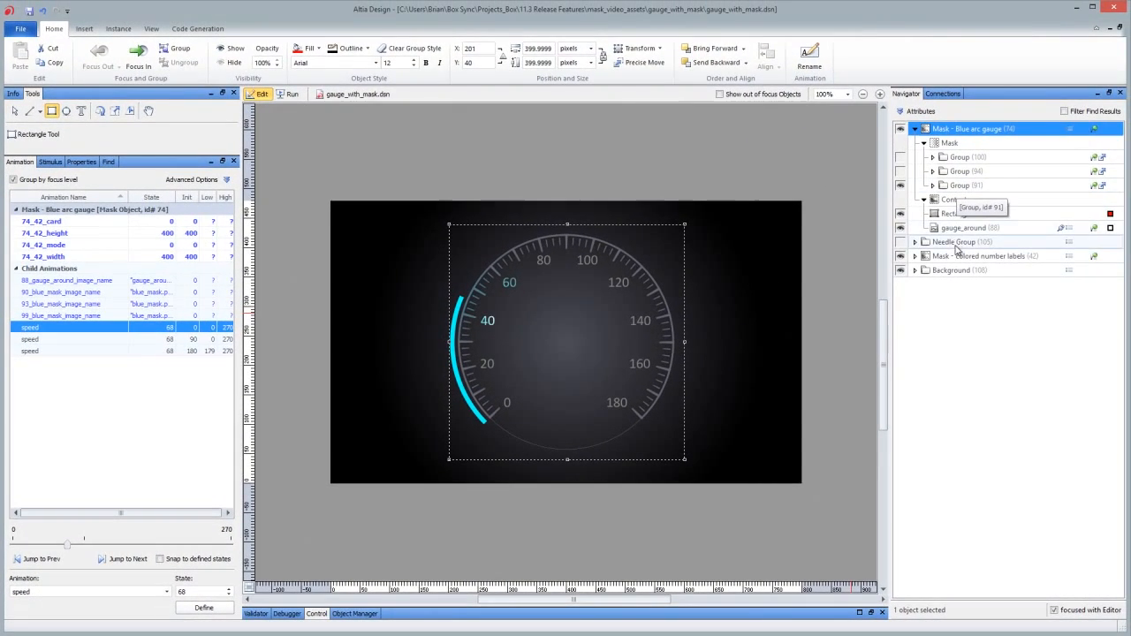
Step: Examine the gauge image and labels in the colored number labels' Mask, and the glow group and base-color rectangles in its Content
{"action": "left_click", "coordinate": [941, 256]}
{"action": "left_click", "coordinate": [914, 256]}
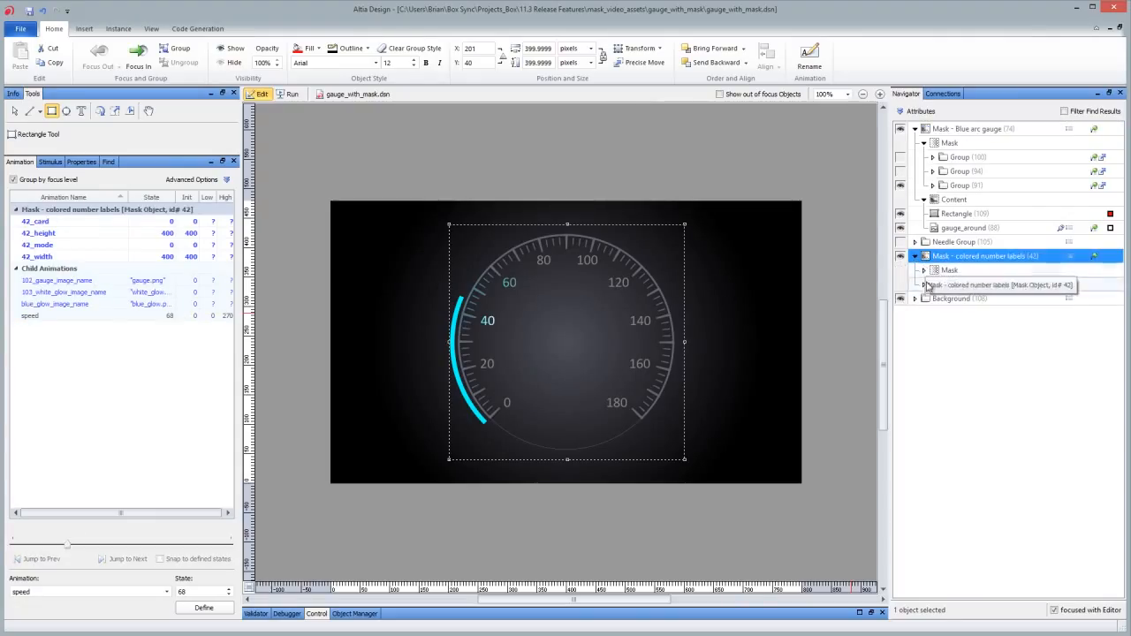
{"action": "double_click", "coordinate": [951, 270]}
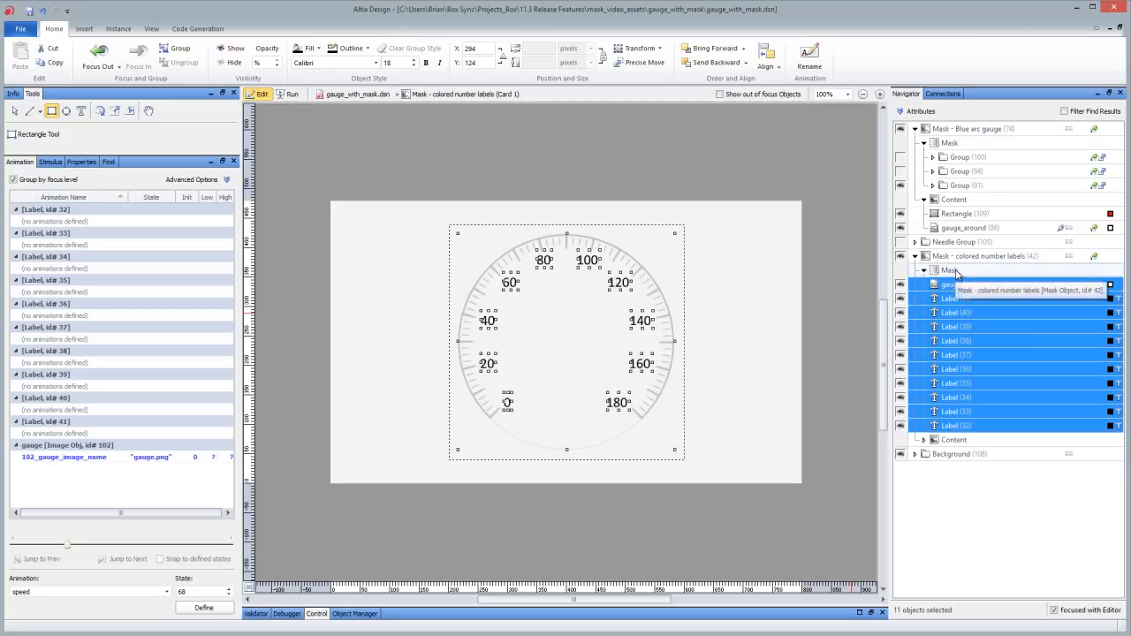
{"action": "left_click", "coordinate": [979, 283]}
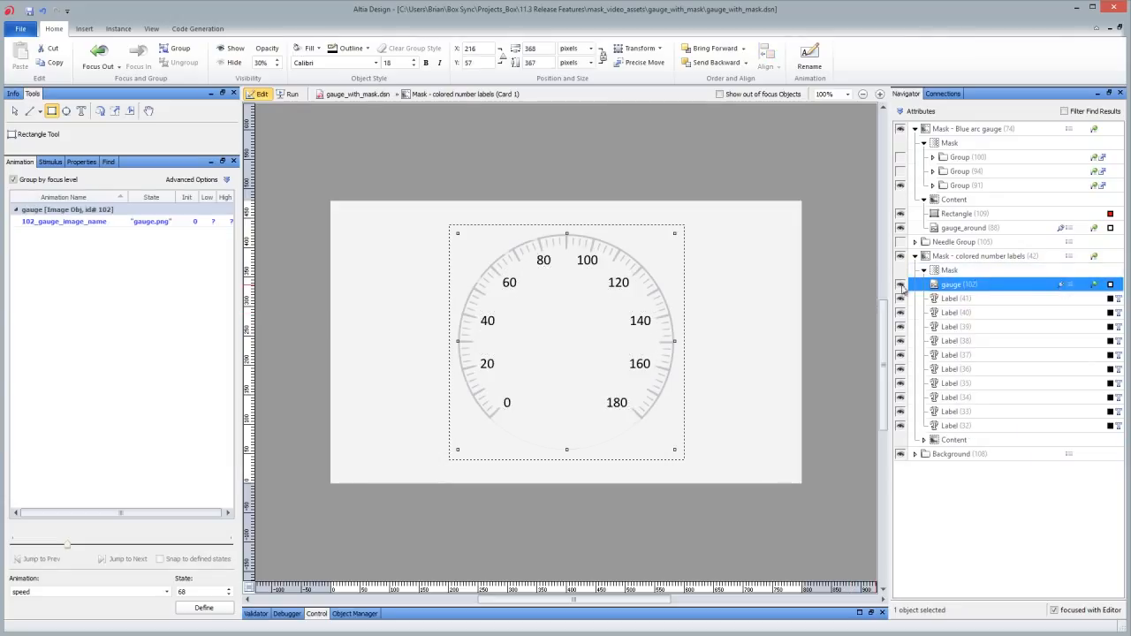
{"action": "left_click", "coordinate": [908, 300]}
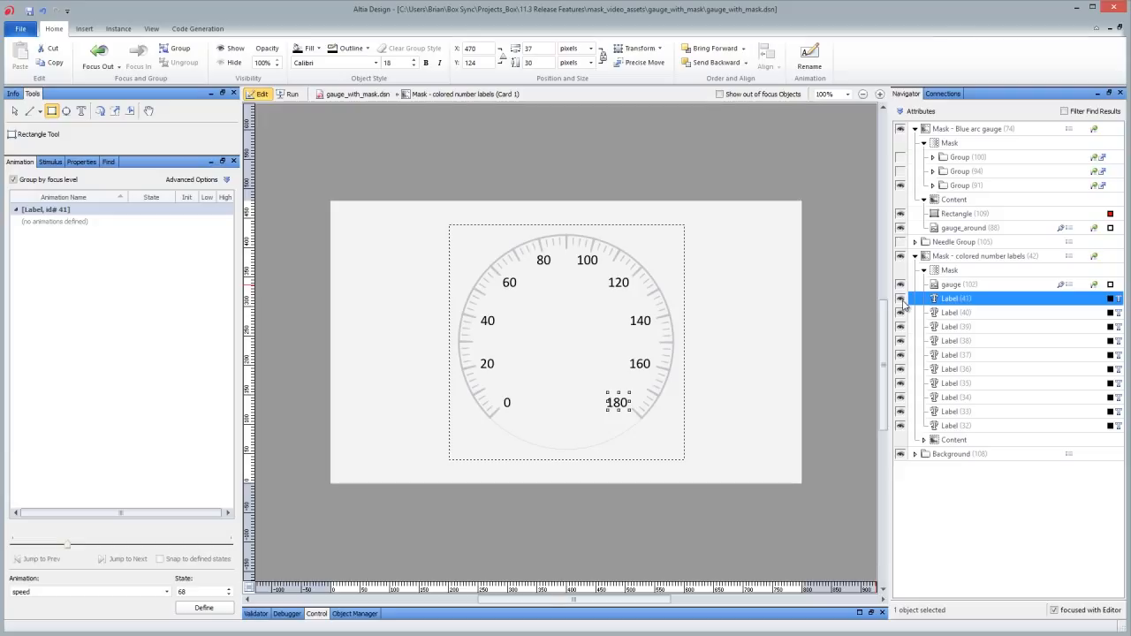
{"action": "left_click", "coordinate": [947, 441]}
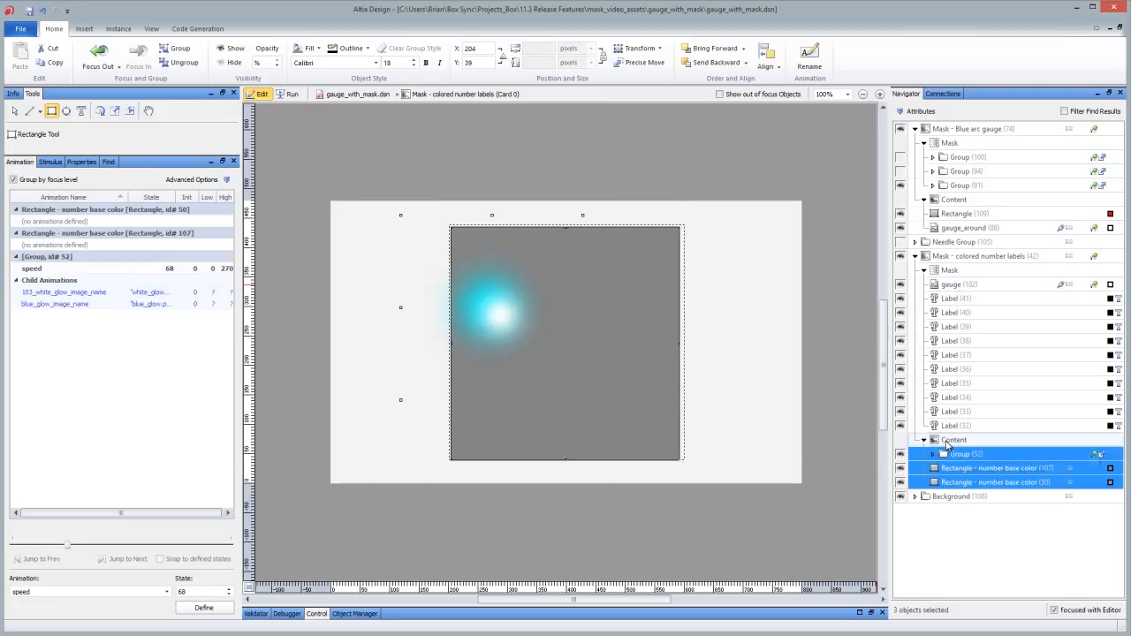
{"action": "left_click", "coordinate": [955, 313]}
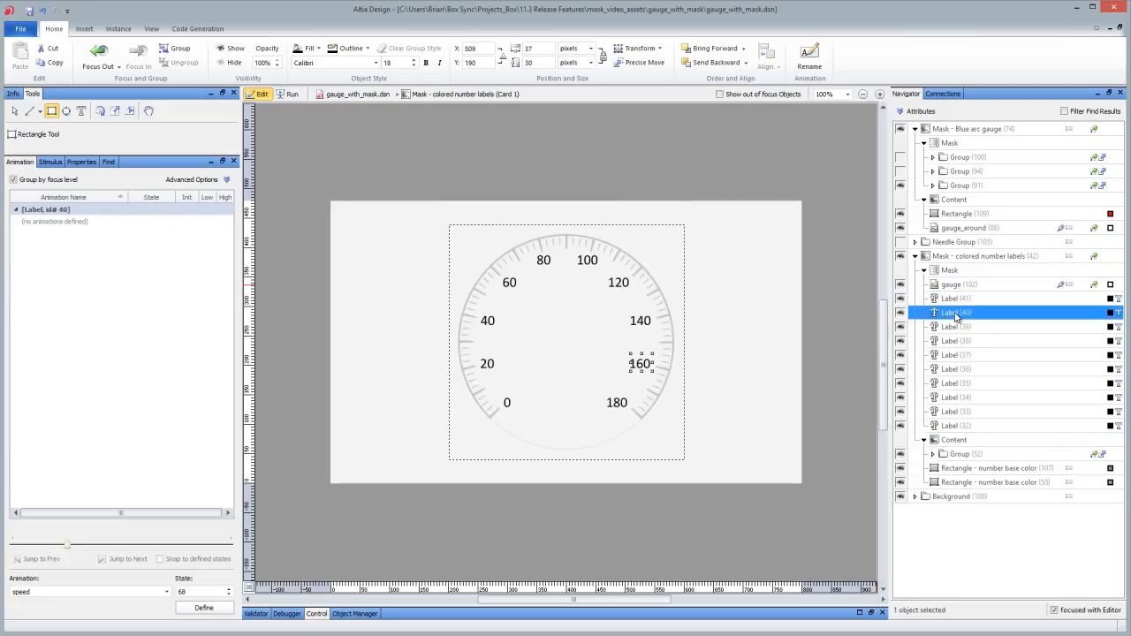
Step: Preview the glow movement of Group 52 in the number labels' Content by sweeping speed up to 146
{"action": "left_click", "coordinate": [963, 454]}
{"action": "left_click", "coordinate": [62, 221]}
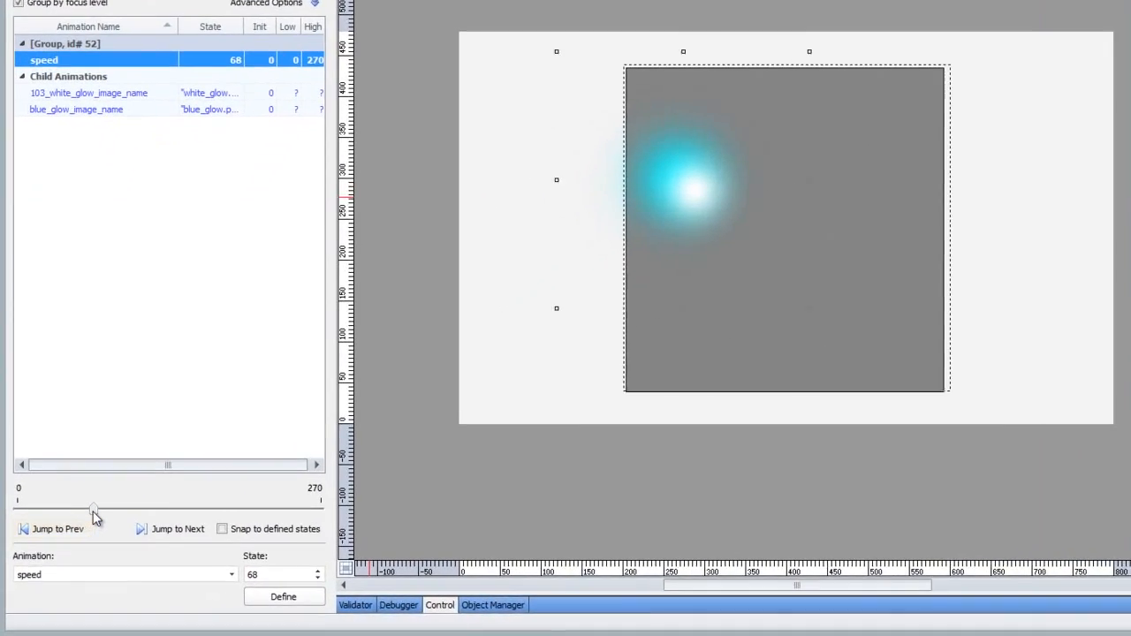
{"action": "left_click_drag", "start_coordinate": [94, 511], "coordinate": [197, 472]}
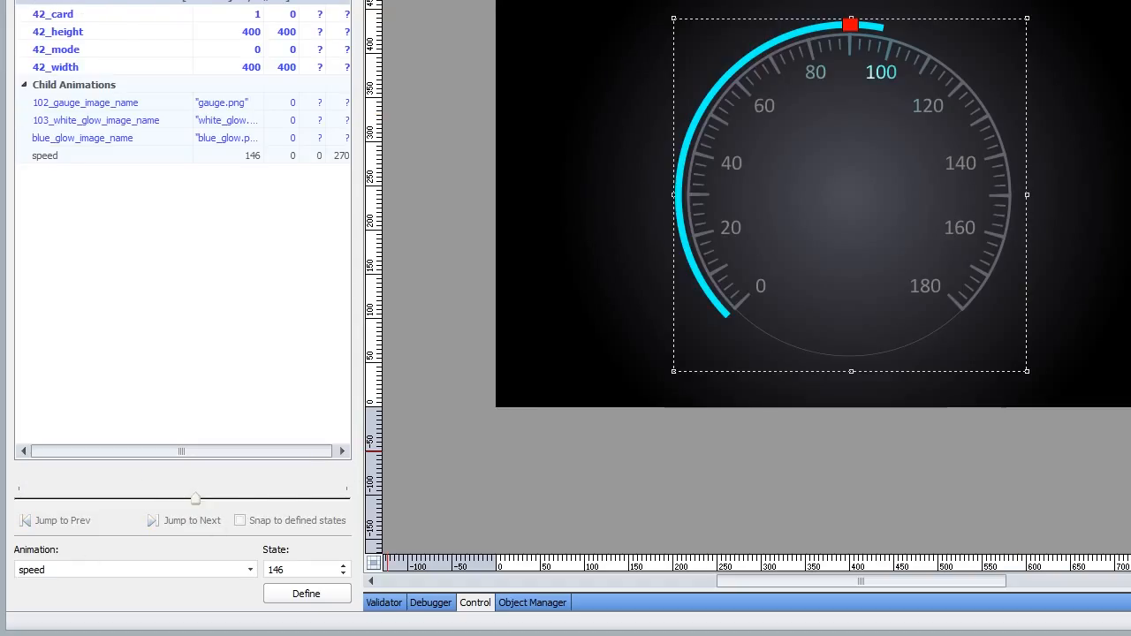
Step: Preview the colored number labels mask by sweeping its speed up to 255 and back down to 0
{"action": "left_click", "coordinate": [58, 154]}
{"action": "left_click_drag", "start_coordinate": [194, 498], "coordinate": [327, 498]}
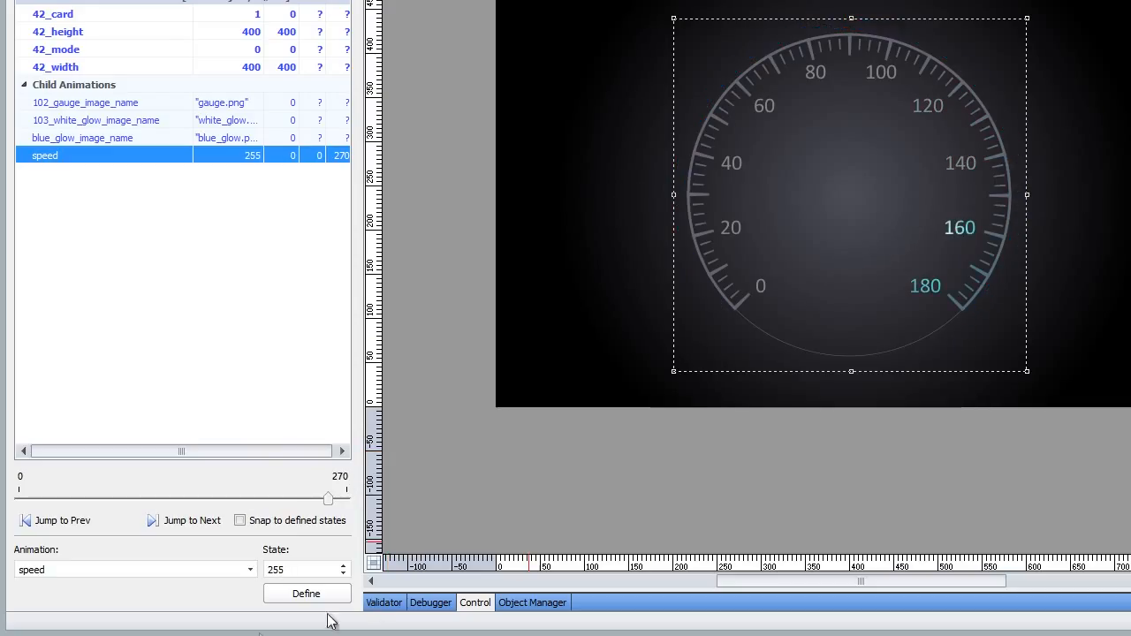
{"action": "left_click_drag", "start_coordinate": [329, 499], "coordinate": [24, 610]}
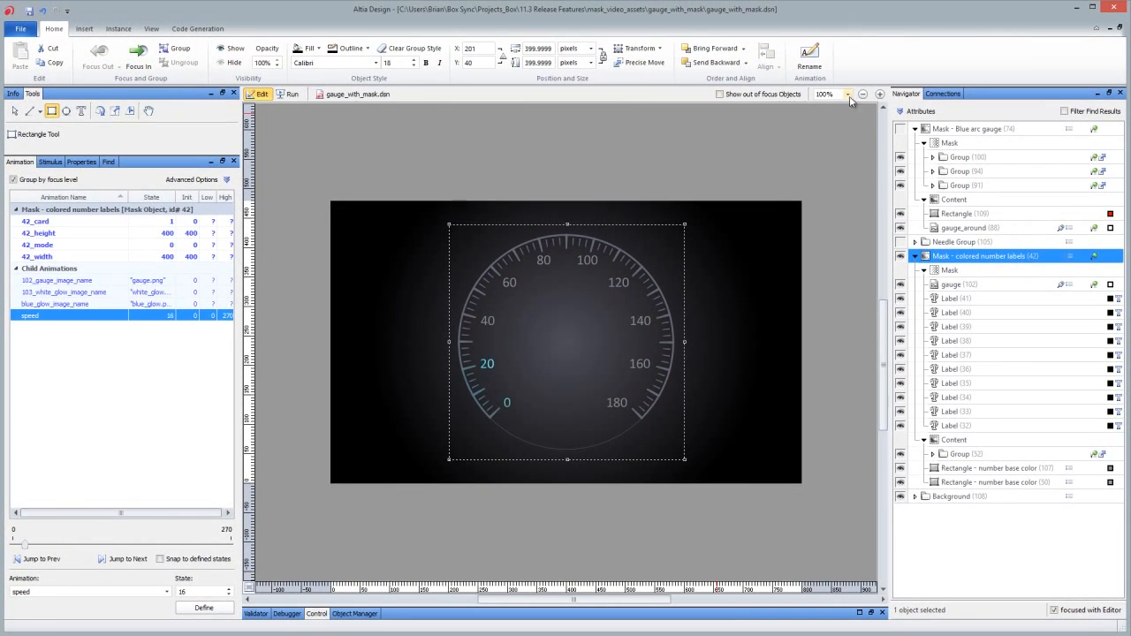
{"action": "left_click_drag", "start_coordinate": [25, 542], "coordinate": [13, 562]}
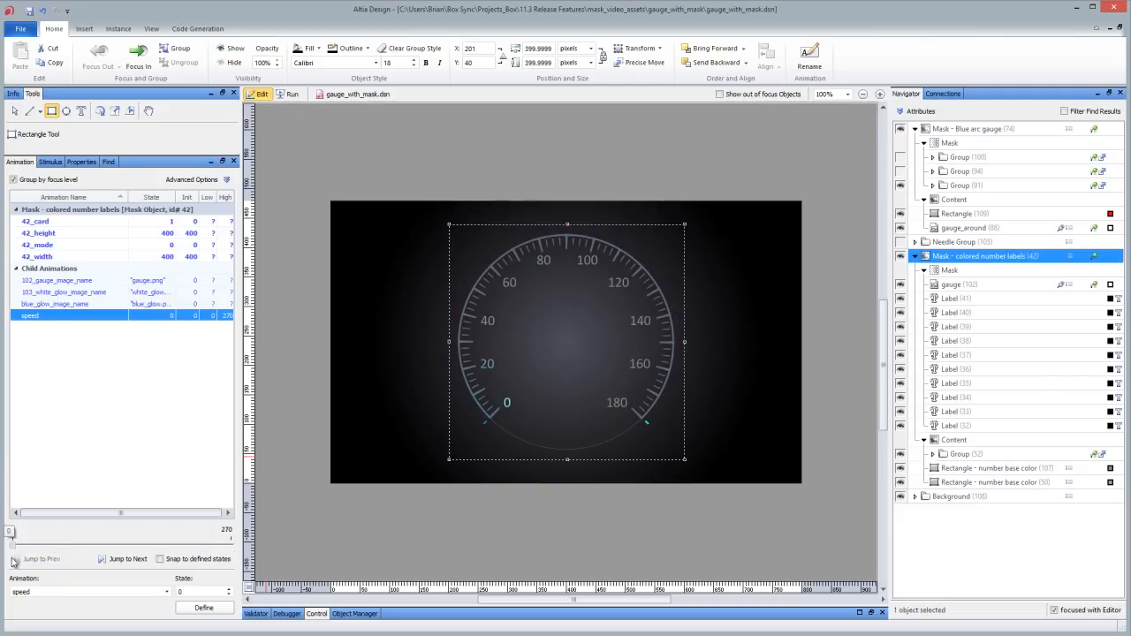
Step: Show the Needle Group and preview the complete gauge by sweeping speed up to 129
{"action": "left_click", "coordinate": [914, 129]}
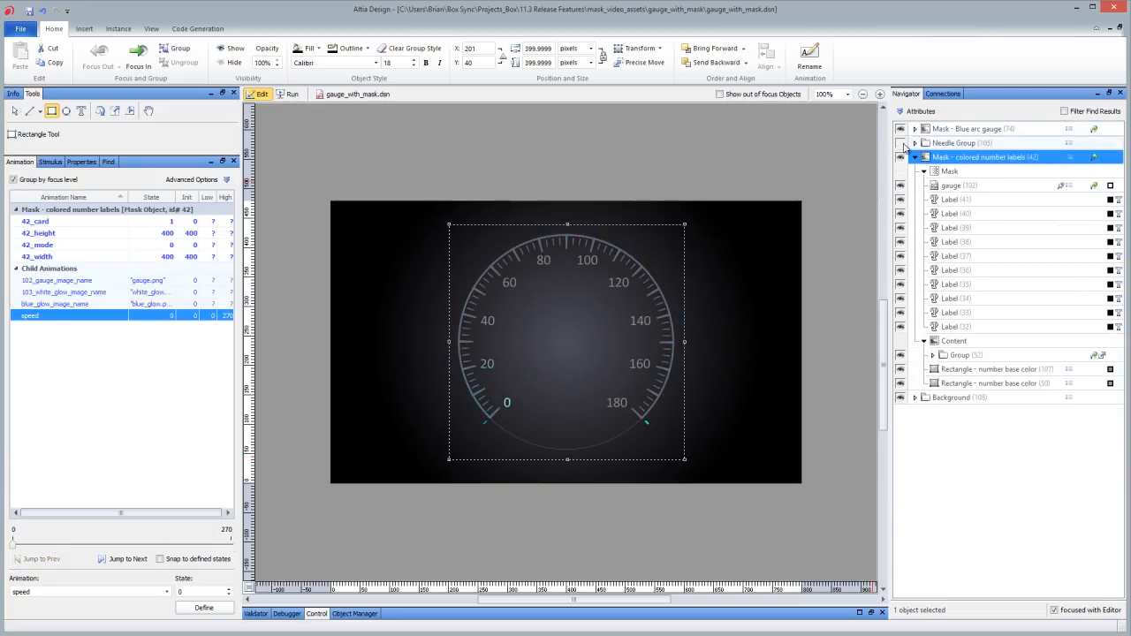
{"action": "left_click", "coordinate": [901, 143]}
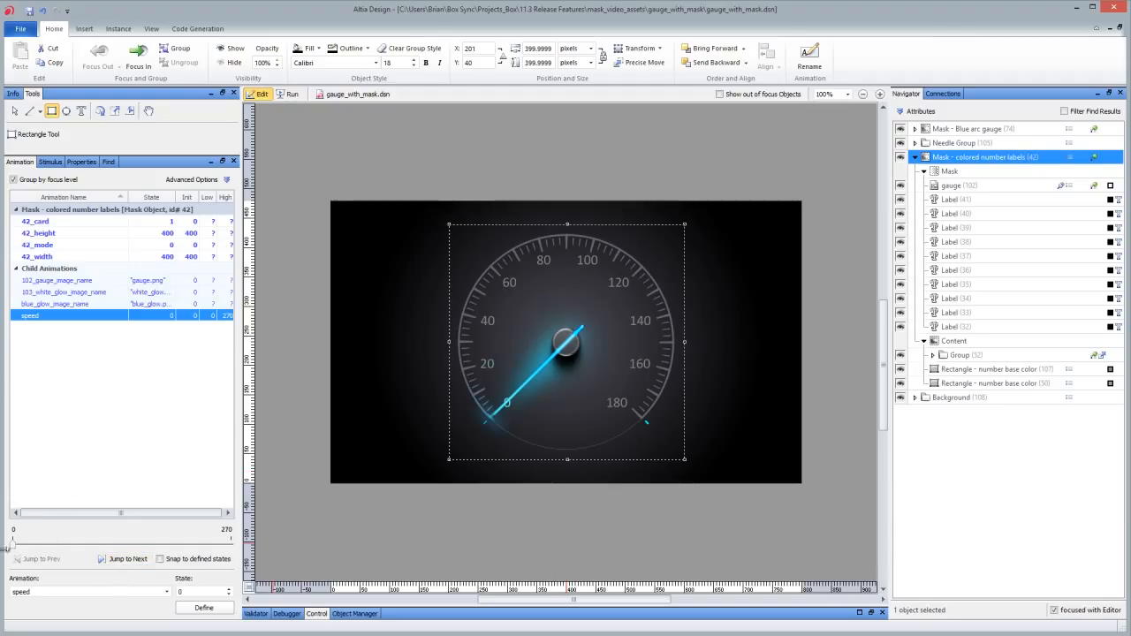
{"action": "mouse_move", "coordinate": [14, 541]}
{"action": "left_mouse_down"}
{"action": "mouse_move", "coordinate": [231, 541]}
{"action": "mouse_move", "coordinate": [35, 543]}
{"action": "left_mouse_up"}
{"action": "left_click_drag", "start_coordinate": [44, 581], "coordinate": [115, 608]}
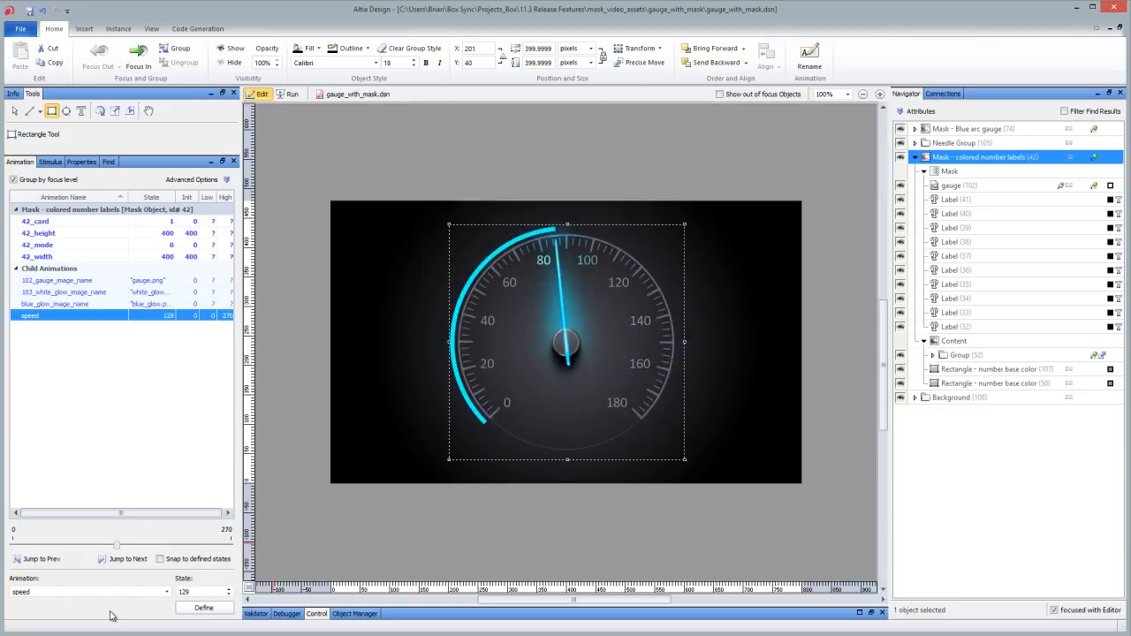
Step: Open the recent design loading_anim_mask.dsn
{"action": "left_click", "coordinate": [17, 29]}
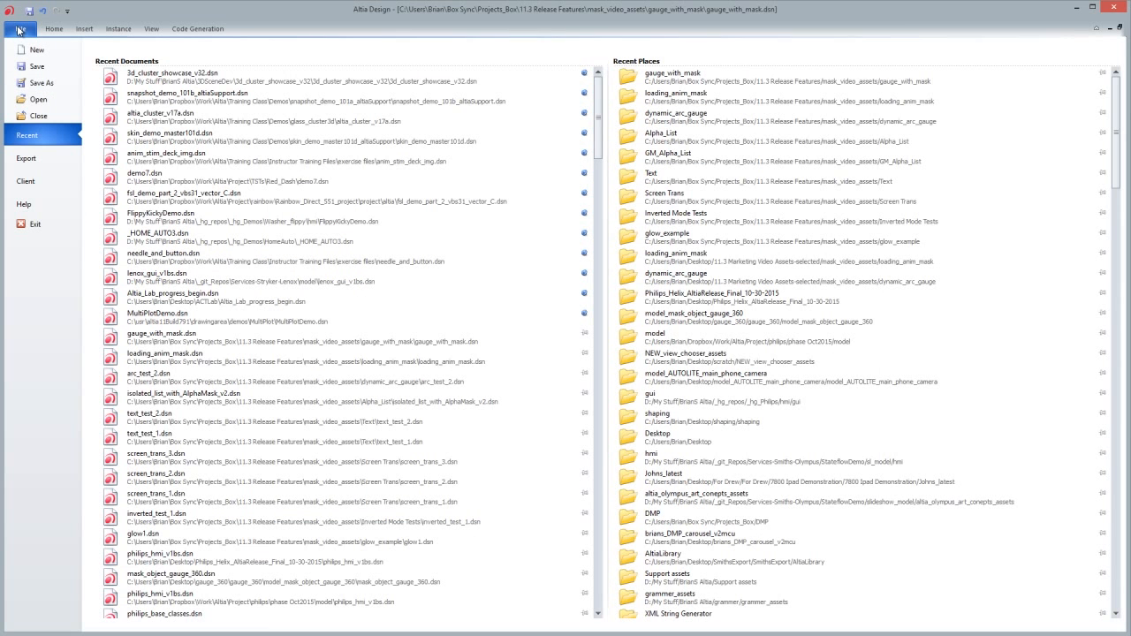
{"action": "left_click", "coordinate": [530, 355]}
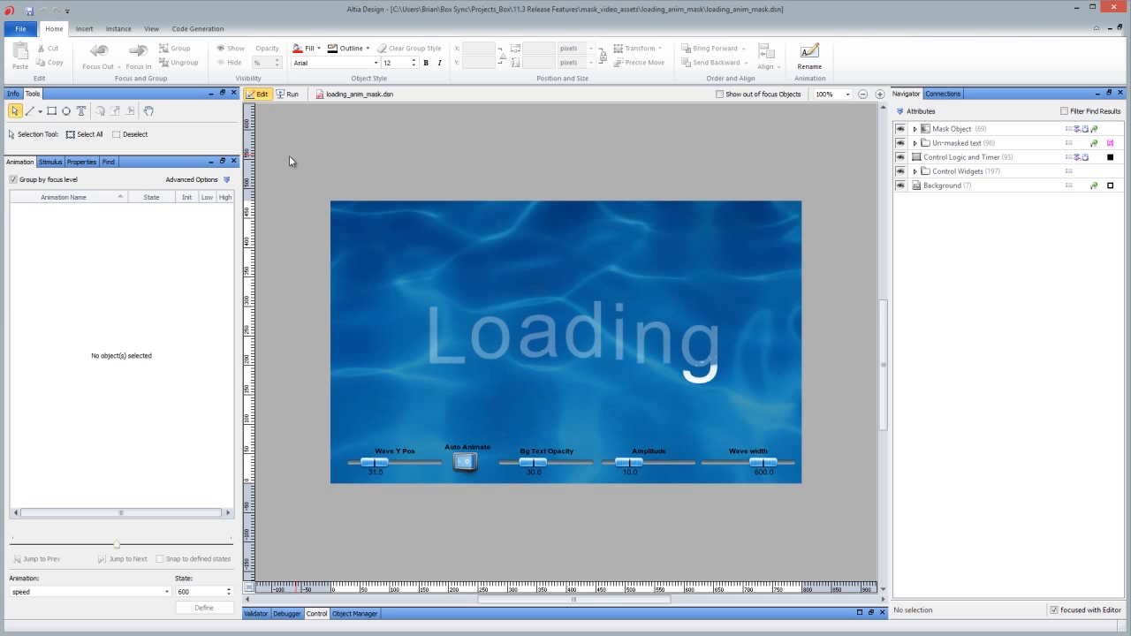
Step: Run the loading animation and set Bg Text Opacity to 20, Amplitude to 35 and Wave width to 335
{"action": "left_click", "coordinate": [289, 94]}
{"action": "mouse_move", "coordinate": [536, 462]}
{"action": "left_mouse_down"}
{"action": "mouse_move", "coordinate": [566, 463]}
{"action": "mouse_move", "coordinate": [526, 463]}
{"action": "left_mouse_up"}
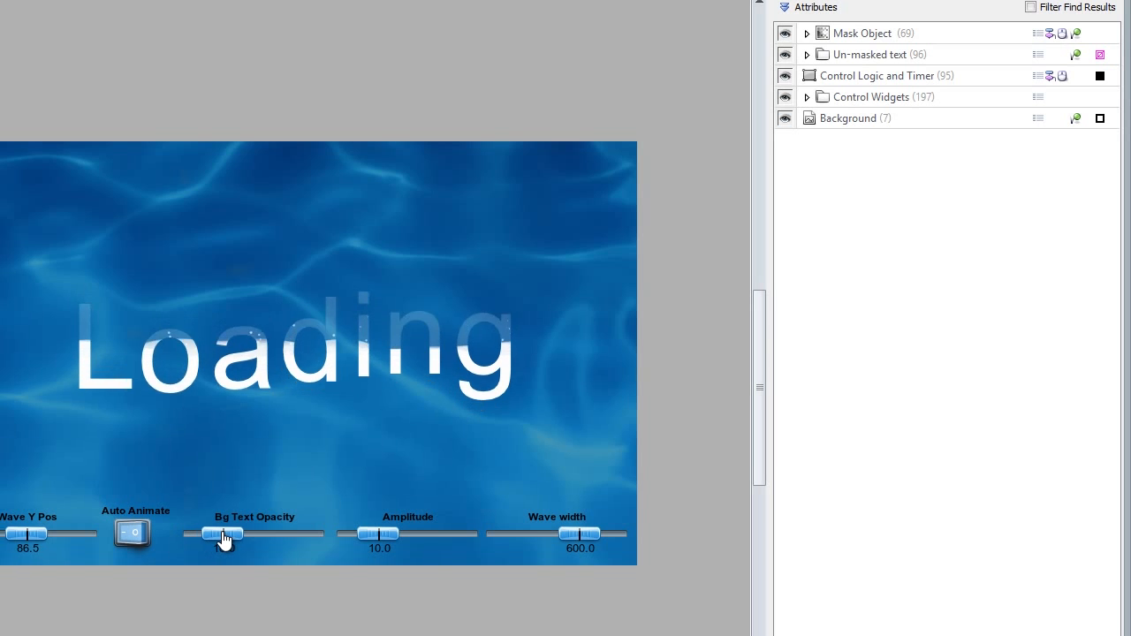
{"action": "left_click_drag", "start_coordinate": [224, 534], "coordinate": [226, 534]}
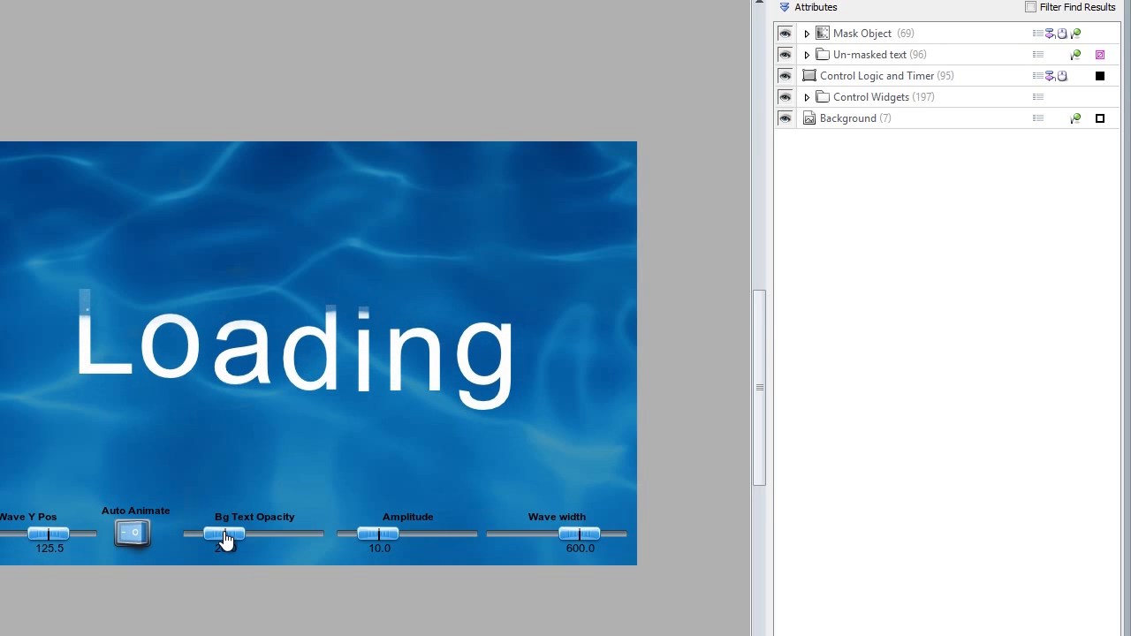
{"action": "left_click_drag", "start_coordinate": [377, 541], "coordinate": [426, 543]}
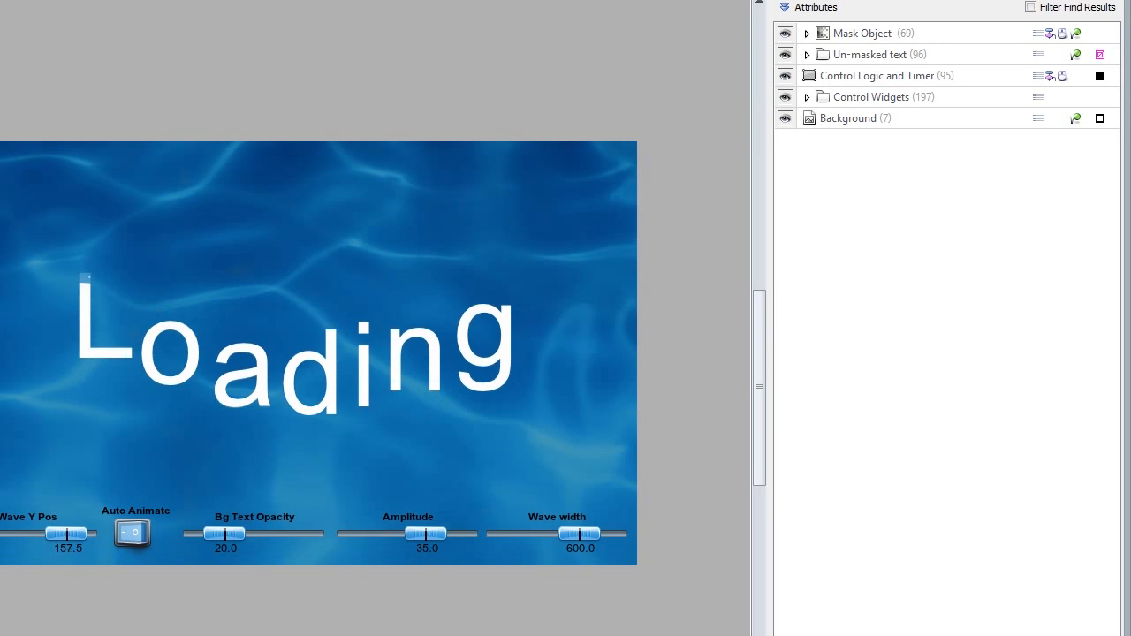
{"action": "left_click_drag", "start_coordinate": [588, 537], "coordinate": [550, 540]}
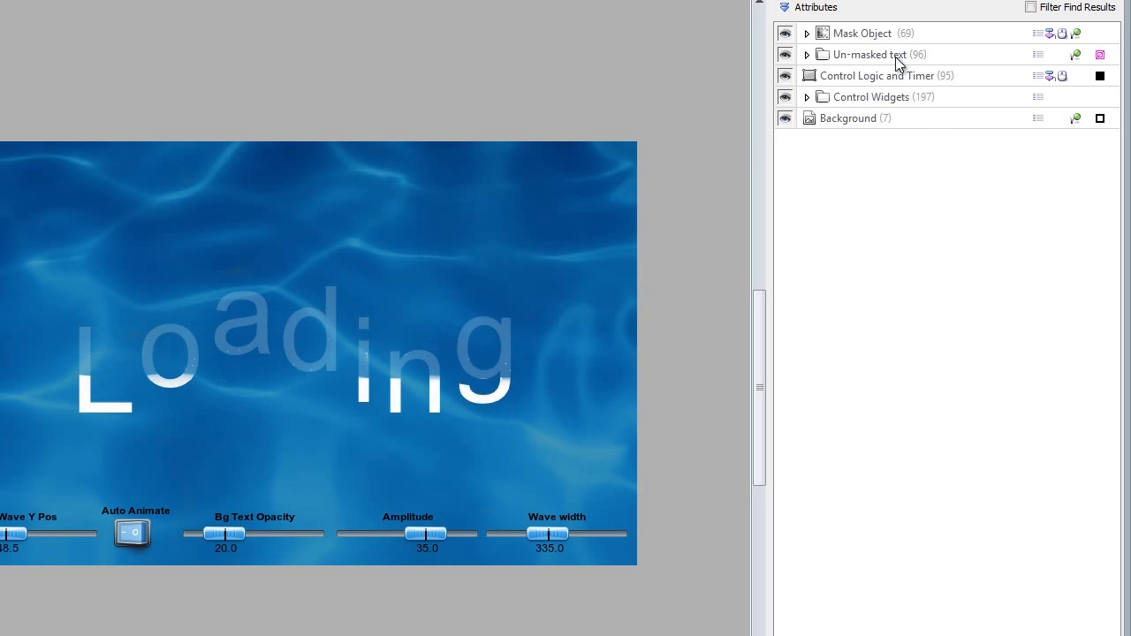
Step: Expand the Mask Object and examine the washing text in its Mask and the Waves Animation in its Content
{"action": "left_click", "coordinate": [806, 33]}
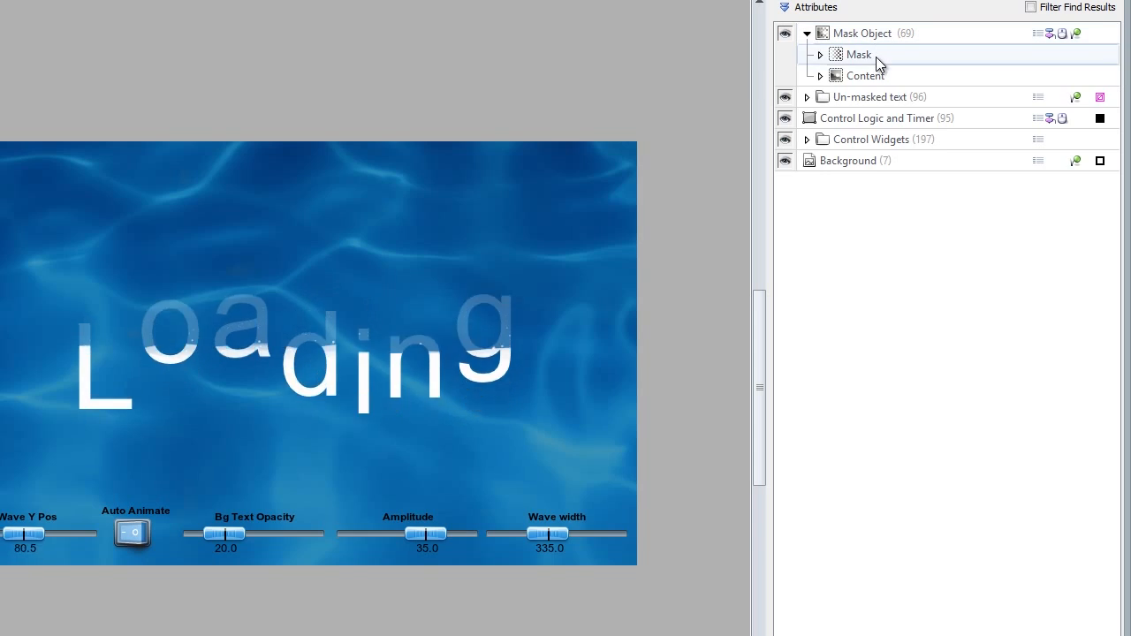
{"action": "left_click", "coordinate": [876, 57]}
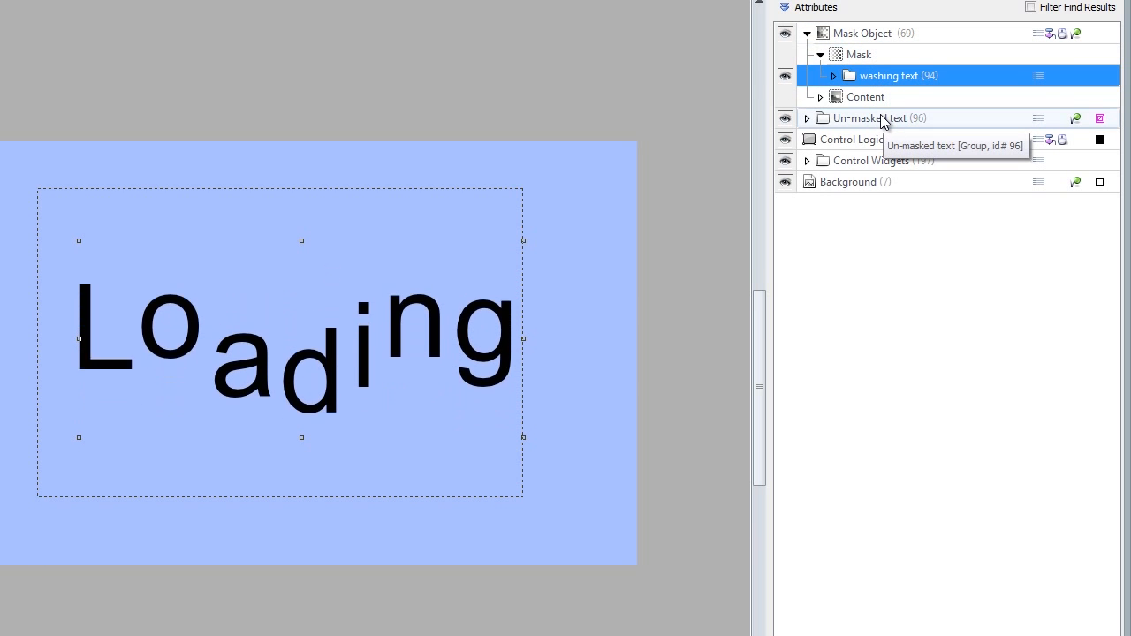
{"action": "left_click", "coordinate": [863, 97]}
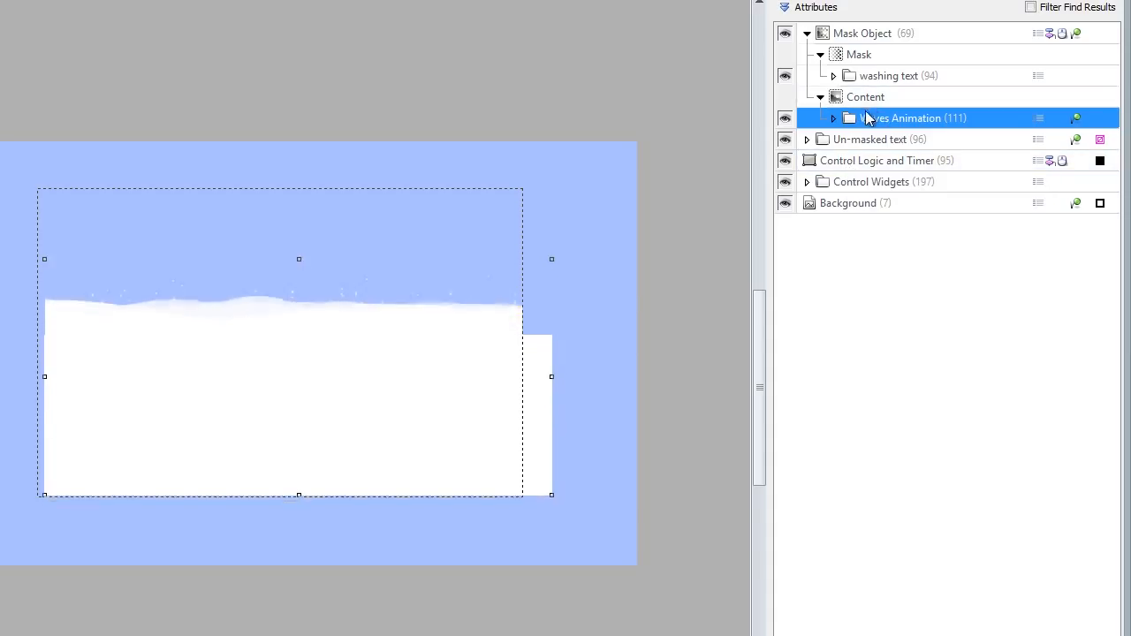
{"action": "left_click", "coordinate": [879, 78]}
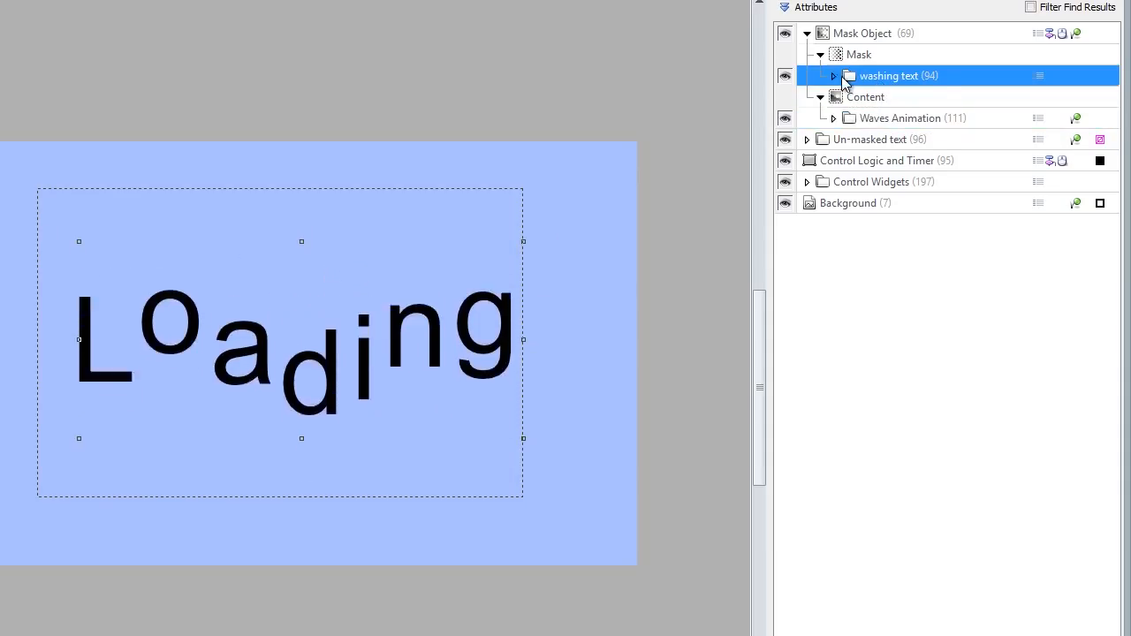
Step: Expand the washing text group and examine the letter07_ypos animation of Group 92
{"action": "left_click", "coordinate": [833, 76]}
{"action": "left_click", "coordinate": [910, 96]}
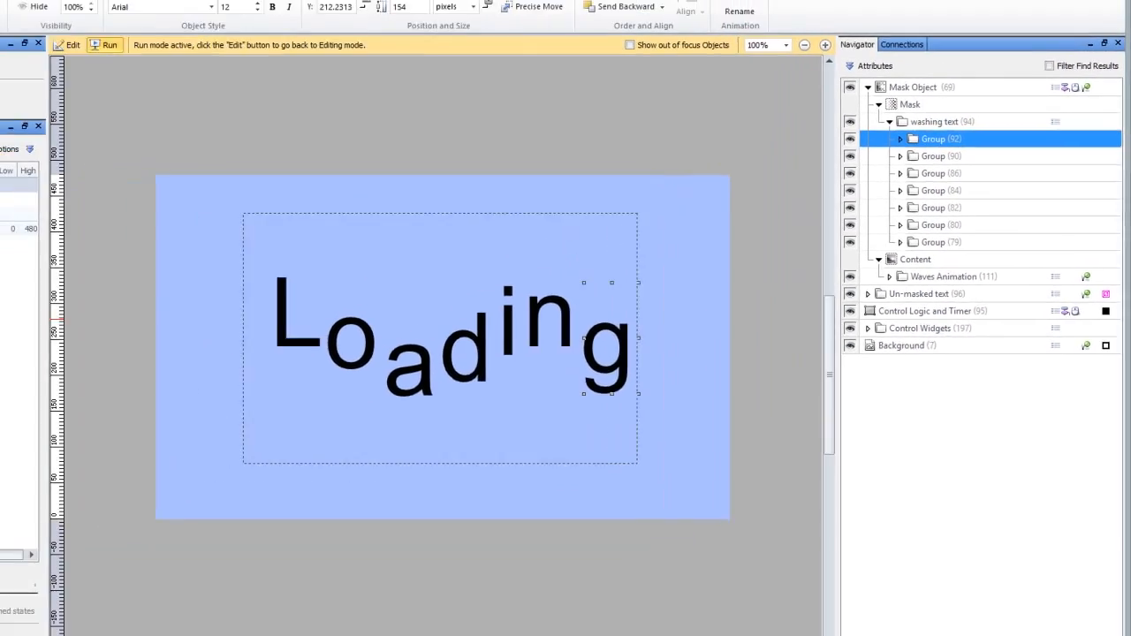
{"action": "left_click", "coordinate": [45, 247]}
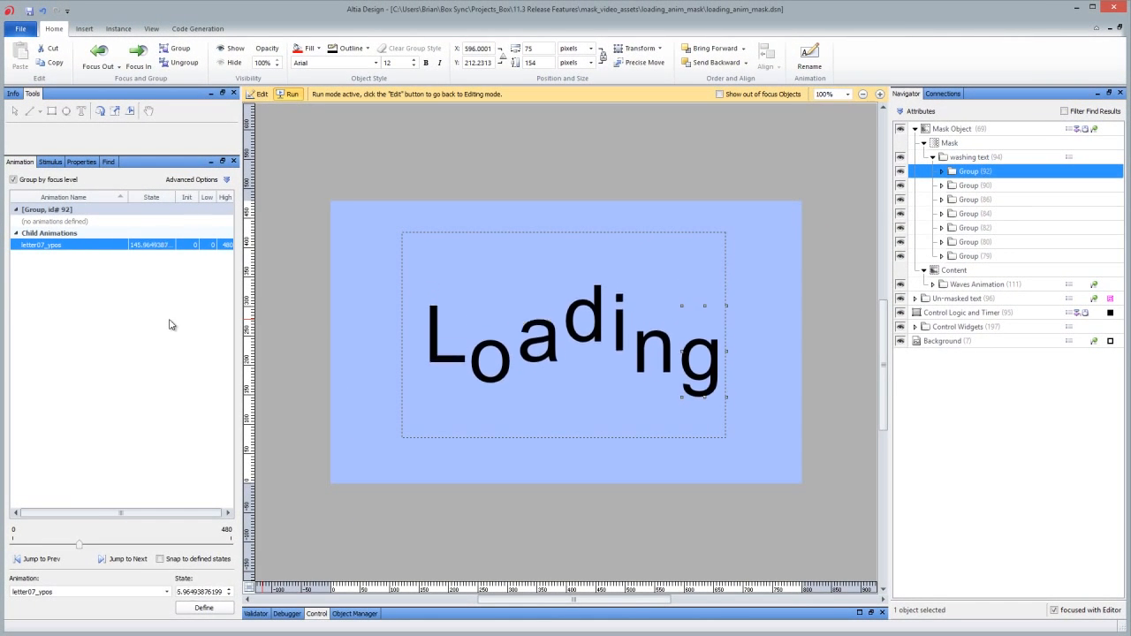
Step: Return to the Mask Object's full view and set Amplitude to 18 and Wave width to 433
{"action": "left_click", "coordinate": [937, 130]}
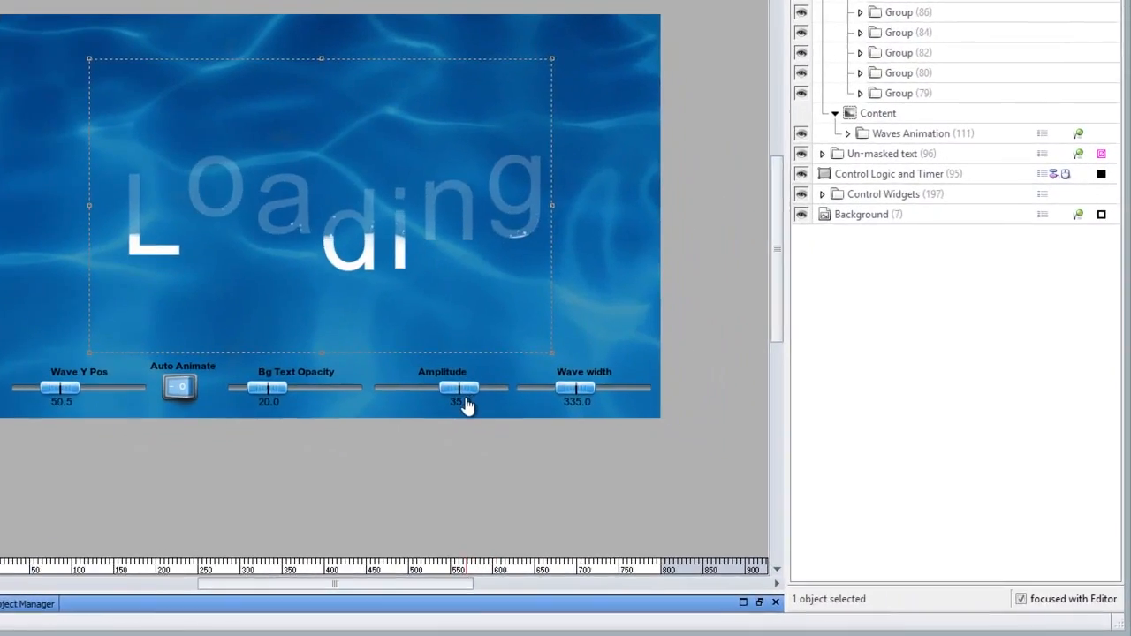
{"action": "left_click_drag", "start_coordinate": [466, 400], "coordinate": [432, 397]}
{"action": "left_click_drag", "start_coordinate": [562, 397], "coordinate": [589, 435]}
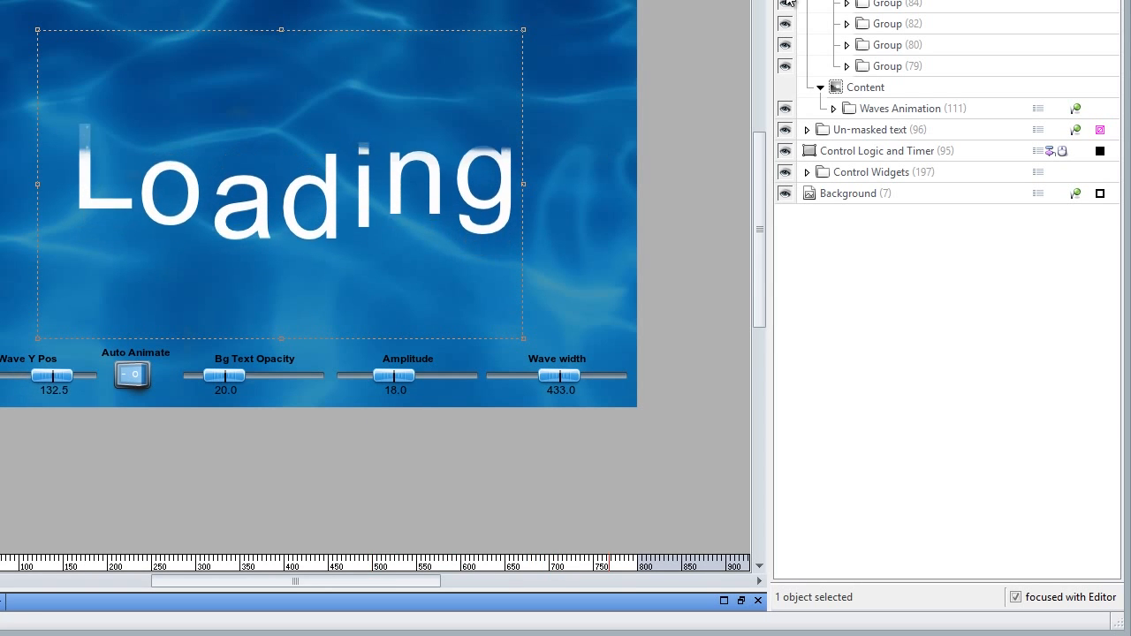
Step: Examine the Waves Animation content and the washing text mask separately
{"action": "left_click", "coordinate": [871, 111]}
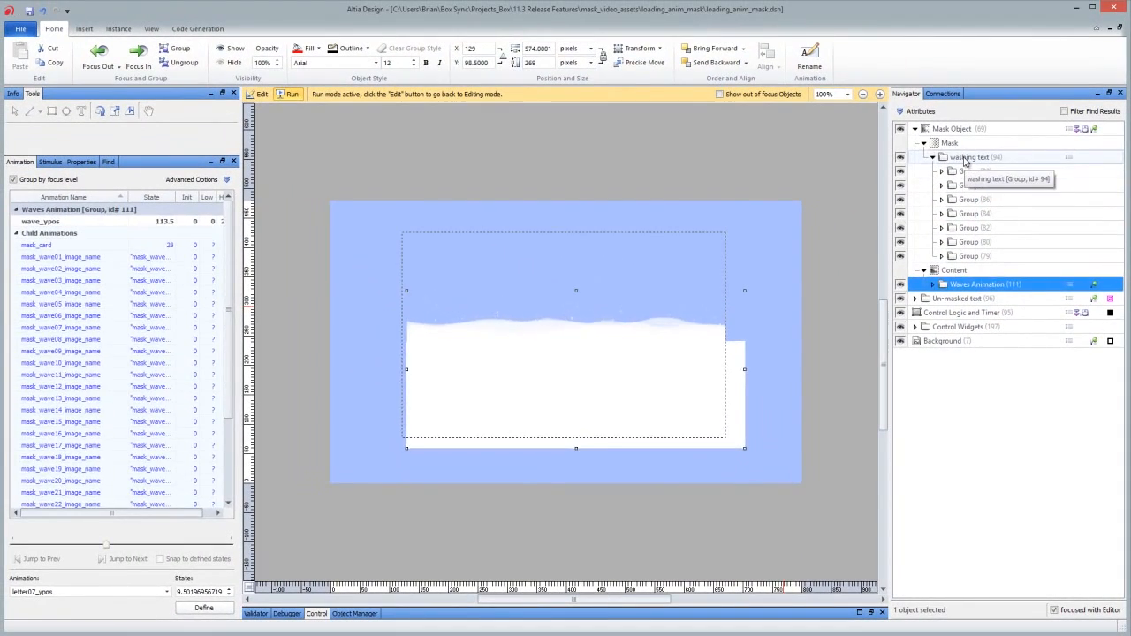
{"action": "left_click", "coordinate": [963, 160]}
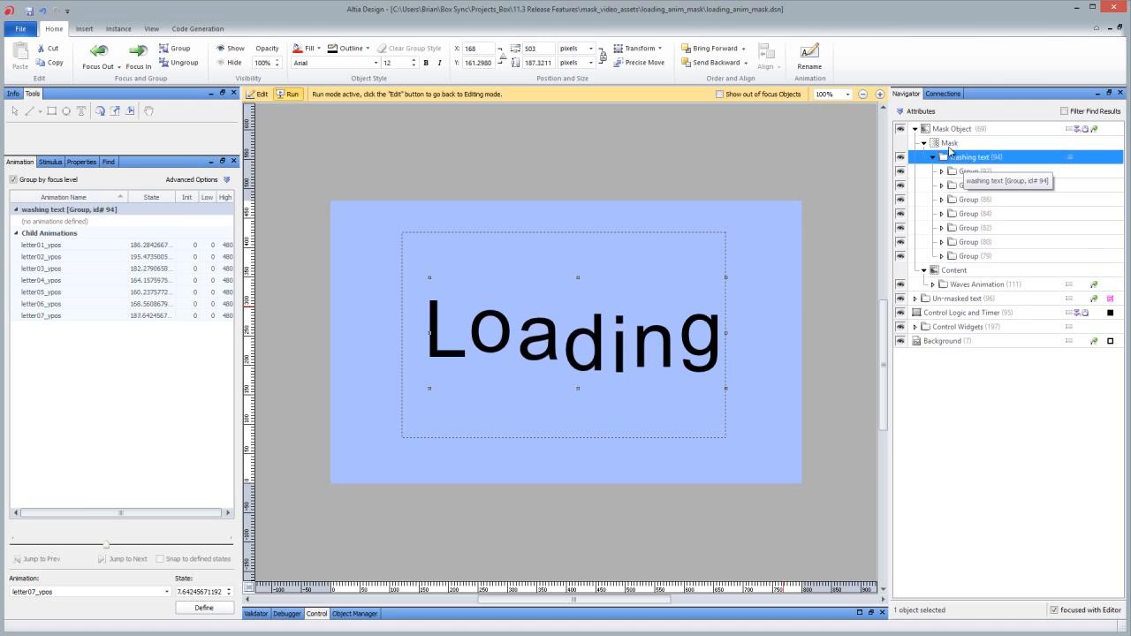
Step: Set the Mask Object's 69_mode to 1 to preview the alternate masking, and restore it to 0
{"action": "left_click", "coordinate": [948, 130]}
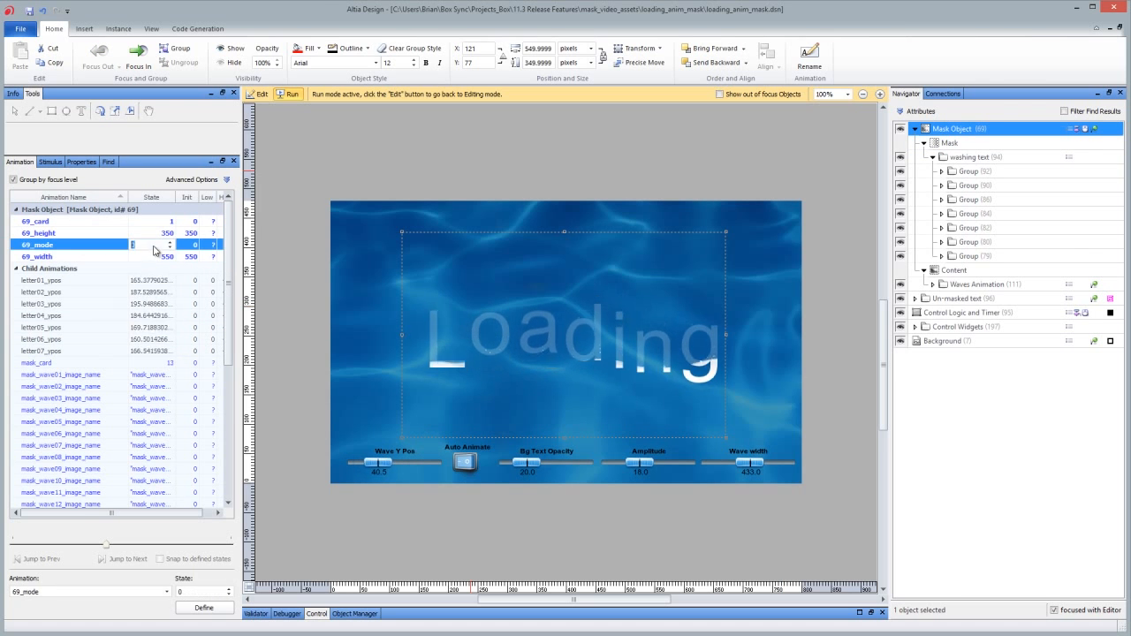
{"action": "left_click", "coordinate": [169, 243]}
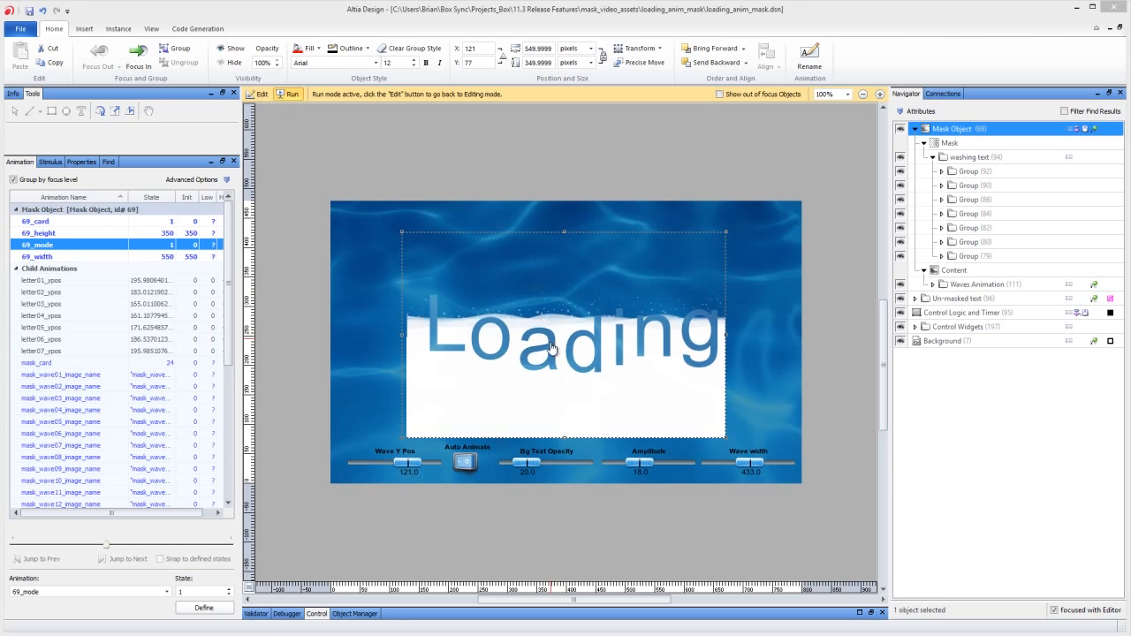
{"action": "left_click", "coordinate": [167, 245]}
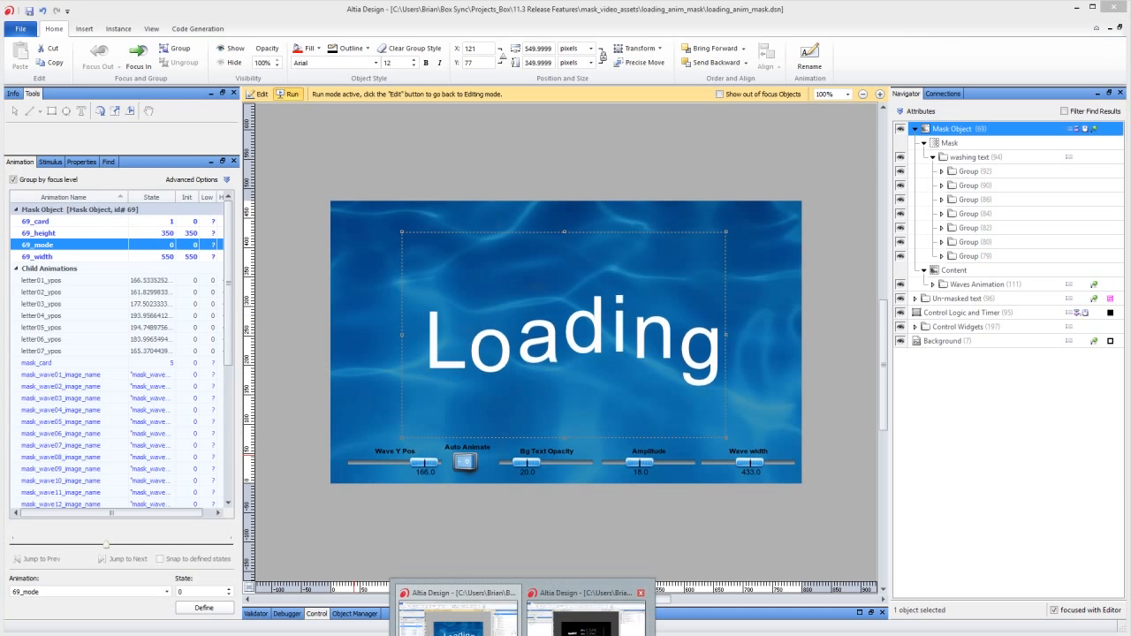
Step: Switch to the Altia Design window with isolated_list_with_AlphaMask_v2.dsn, run it and scroll the station list
{"action": "left_click", "coordinate": [588, 614]}
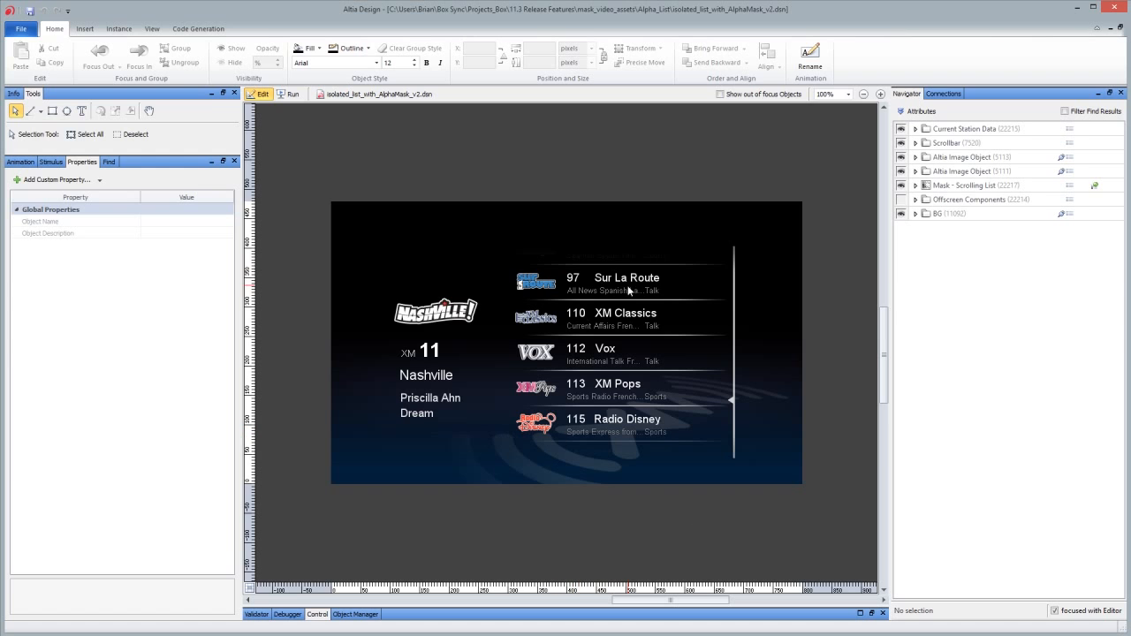
{"action": "left_click", "coordinate": [289, 94]}
{"action": "scroll", "coordinate": [619, 327], "scroll_direction": "up", "scroll_amount": 3}
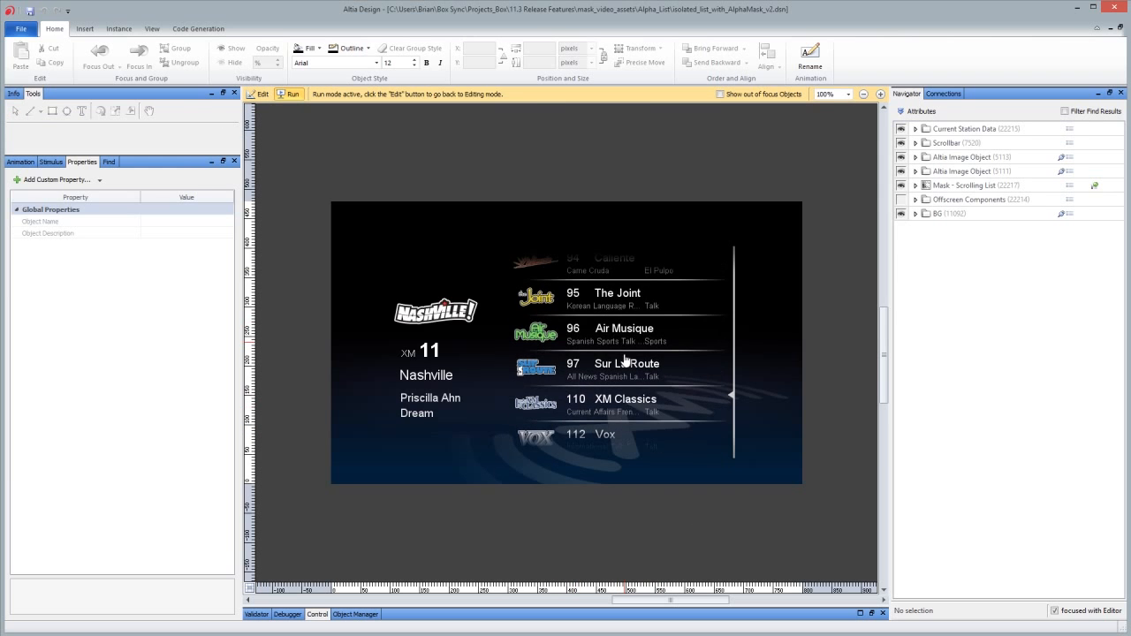
{"action": "mouse_move", "coordinate": [640, 329]}
{"action": "left_mouse_down"}
{"action": "mouse_move", "coordinate": [644, 318]}
{"action": "mouse_move", "coordinate": [645, 362]}
{"action": "mouse_move", "coordinate": [645, 320]}
{"action": "mouse_move", "coordinate": [645, 335]}
{"action": "left_mouse_up"}
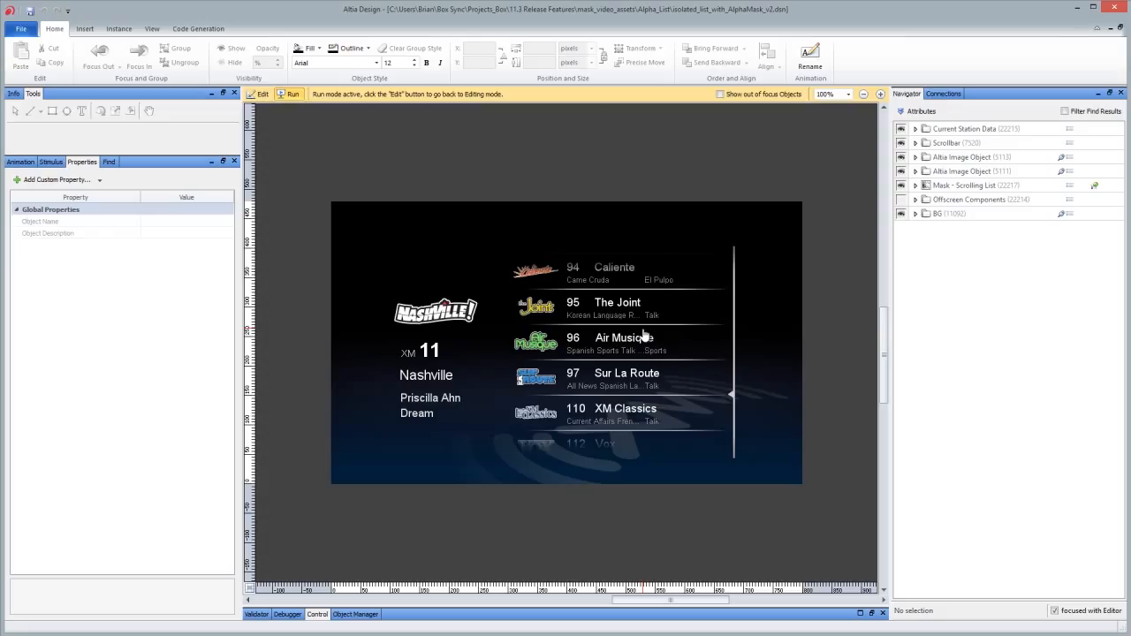
Step: Hide the BG group and compare the list with and without Altia Image Objects 5111 and 5113, leaving both hidden
{"action": "left_click", "coordinate": [902, 214]}
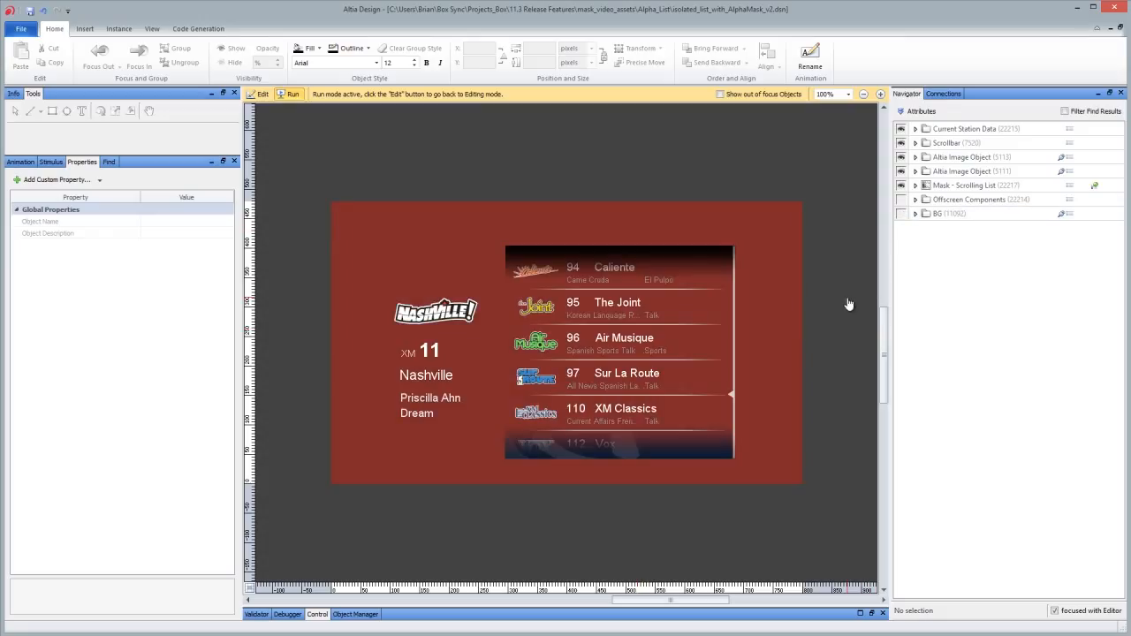
{"action": "left_click", "coordinate": [900, 171]}
{"action": "left_click", "coordinate": [901, 171]}
{"action": "left_click", "coordinate": [900, 171]}
{"action": "left_click", "coordinate": [900, 172]}
{"action": "left_click", "coordinate": [900, 171]}
{"action": "left_click", "coordinate": [901, 171]}
{"action": "left_click", "coordinate": [900, 171]}
{"action": "left_click", "coordinate": [900, 171]}
{"action": "left_click", "coordinate": [900, 157]}
{"action": "left_click", "coordinate": [900, 157]}
{"action": "left_click", "coordinate": [902, 159]}
{"action": "left_click", "coordinate": [901, 159]}
{"action": "left_click", "coordinate": [900, 171]}
{"action": "left_click", "coordinate": [900, 158]}
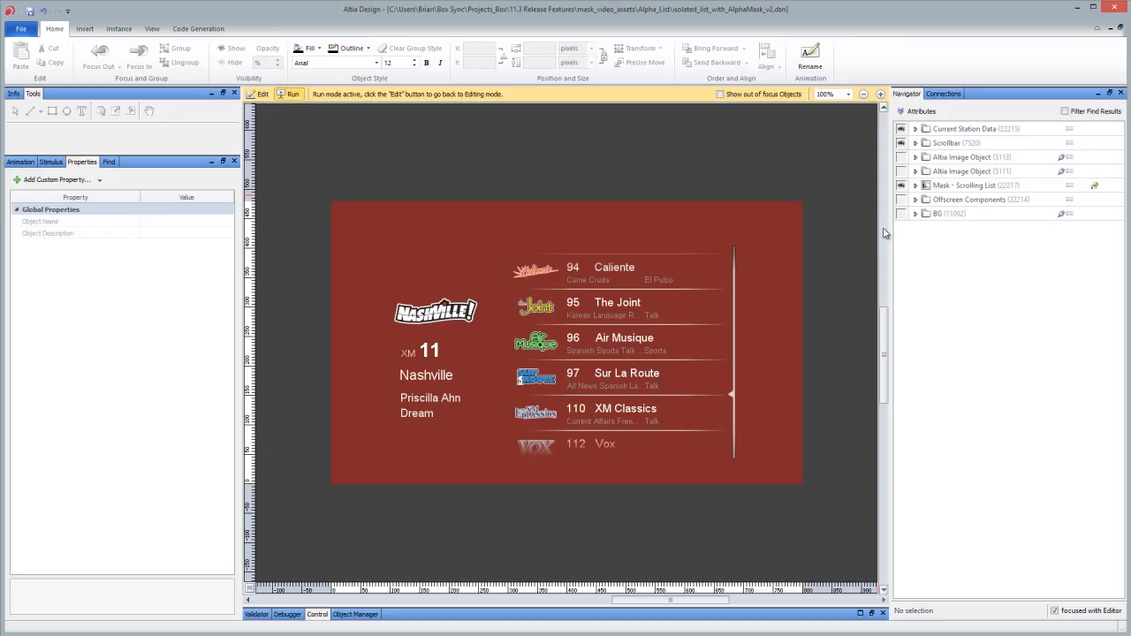
Step: Examine the Station List content and the rectangle and edge images in the mask of Mask - Scrolling List
{"action": "left_click", "coordinate": [915, 185]}
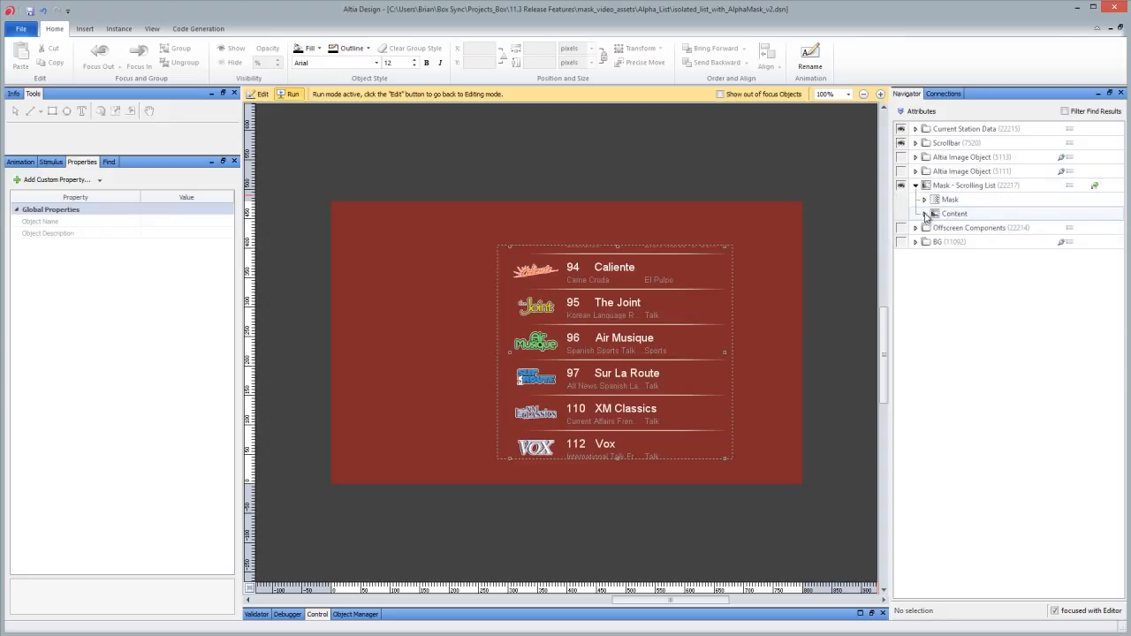
{"action": "left_click", "coordinate": [925, 214]}
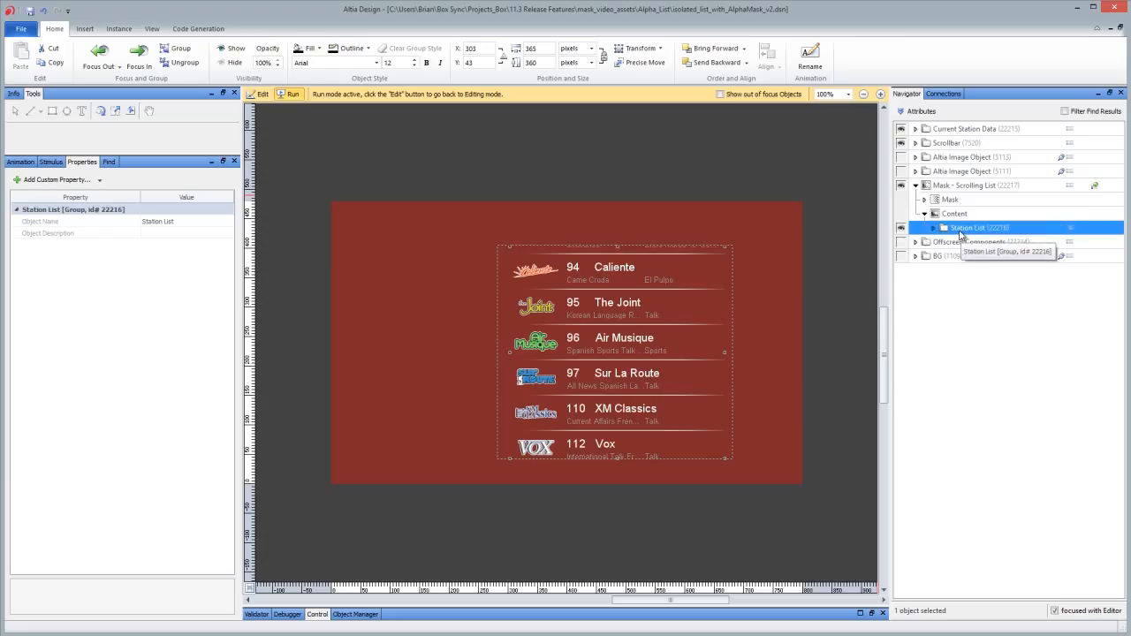
{"action": "left_click", "coordinate": [948, 201]}
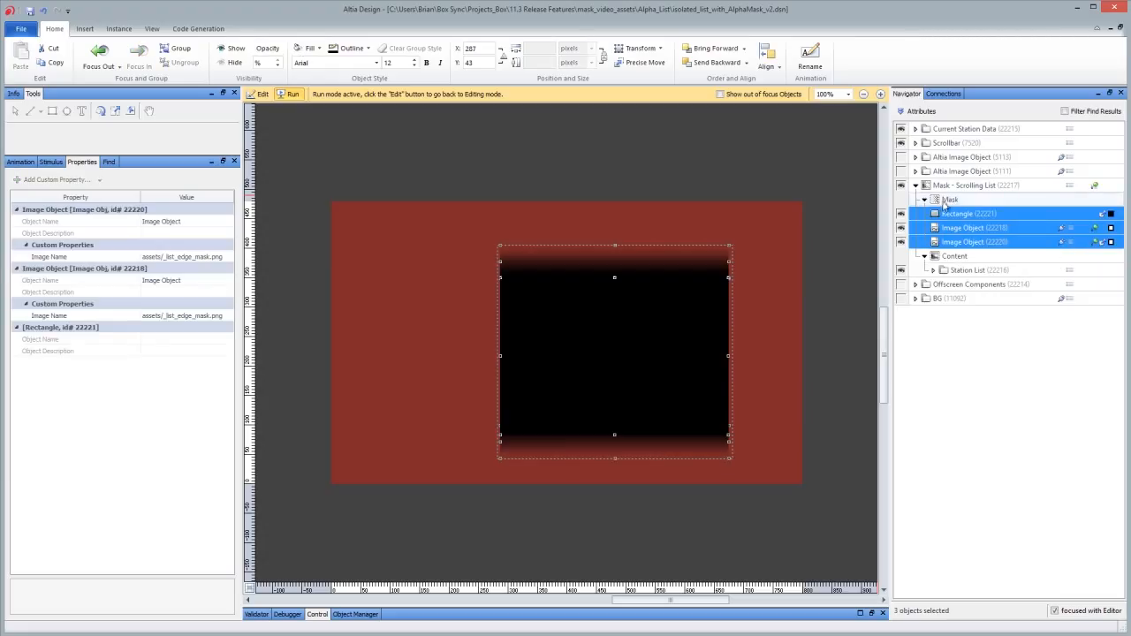
{"action": "left_click", "coordinate": [935, 214]}
{"action": "left_click", "coordinate": [942, 228]}
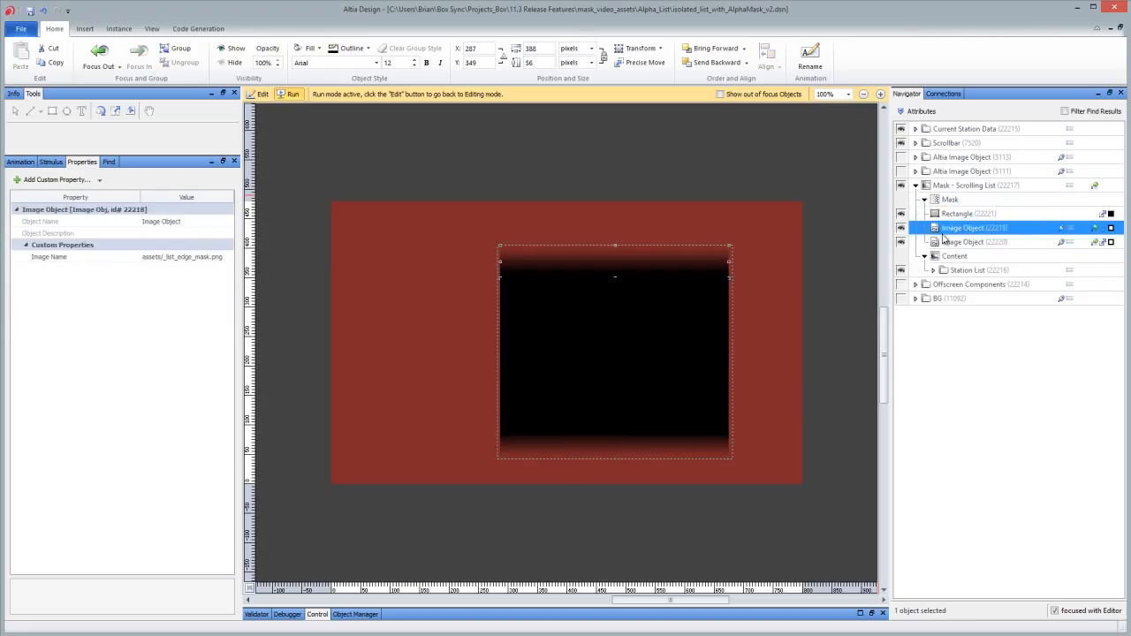
Step: Toggle the visibility of mask edge images 22218 and 22220 off and on to inspect each one's effect
{"action": "left_click", "coordinate": [901, 229]}
{"action": "left_click", "coordinate": [900, 228]}
{"action": "left_click", "coordinate": [900, 229]}
{"action": "left_click", "coordinate": [901, 229]}
{"action": "left_click", "coordinate": [901, 244]}
{"action": "left_click", "coordinate": [901, 244]}
{"action": "left_click", "coordinate": [901, 244]}
{"action": "left_click", "coordinate": [901, 243]}
Step: Return to Edit mode and move Mask - Scrolling List across the background's outer edge to about X 693, Y 36
{"action": "left_click", "coordinate": [967, 189]}
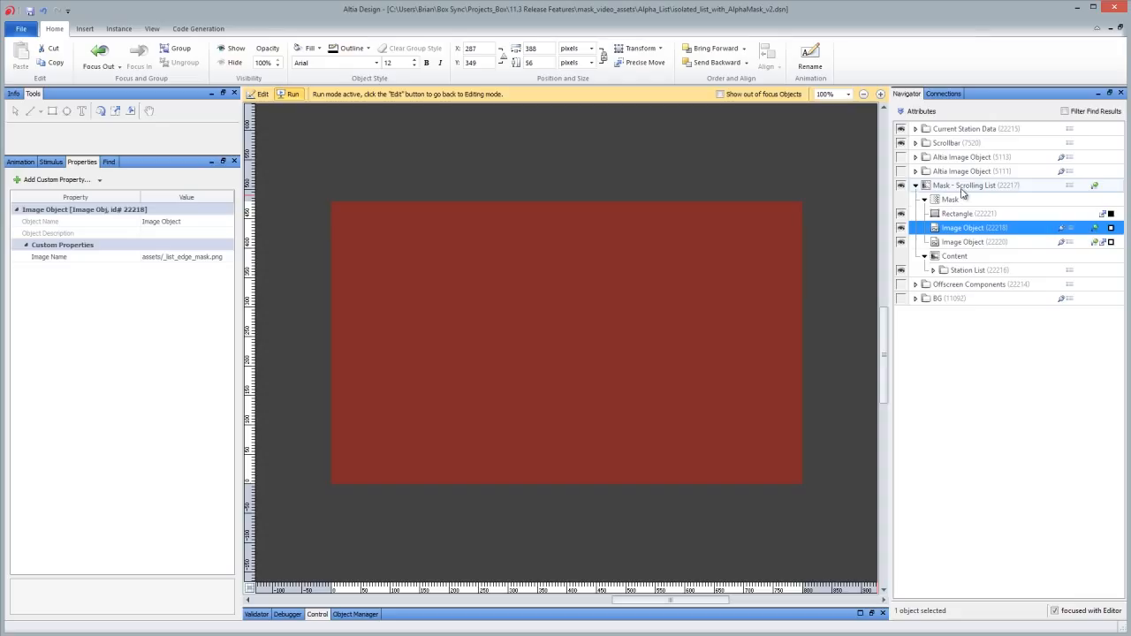
{"action": "left_click", "coordinate": [962, 189]}
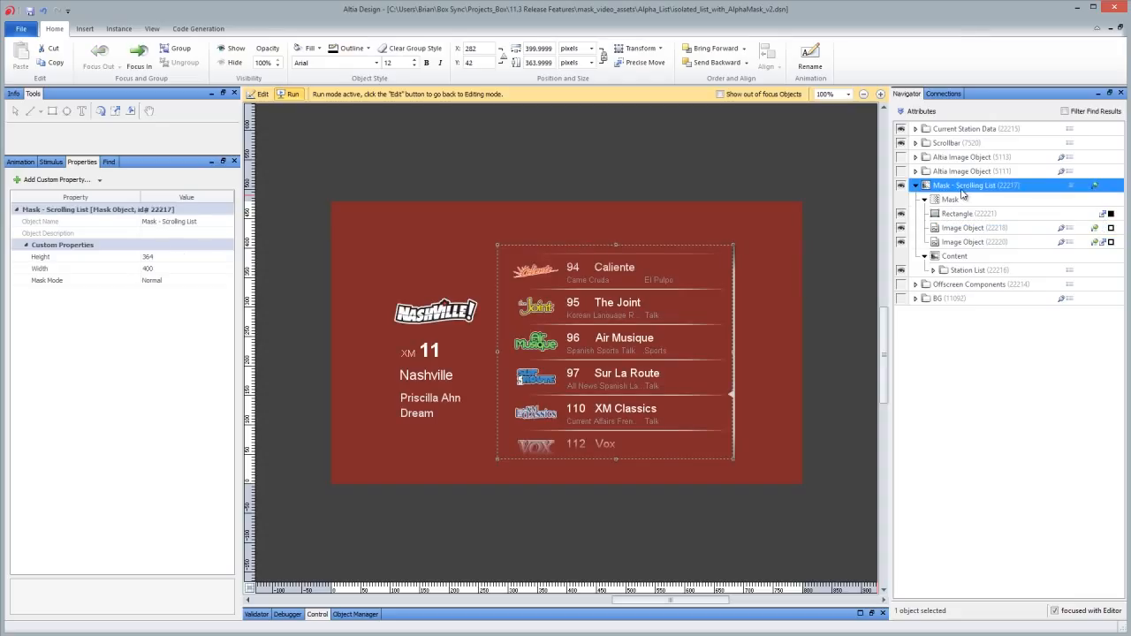
{"action": "left_click", "coordinate": [262, 96]}
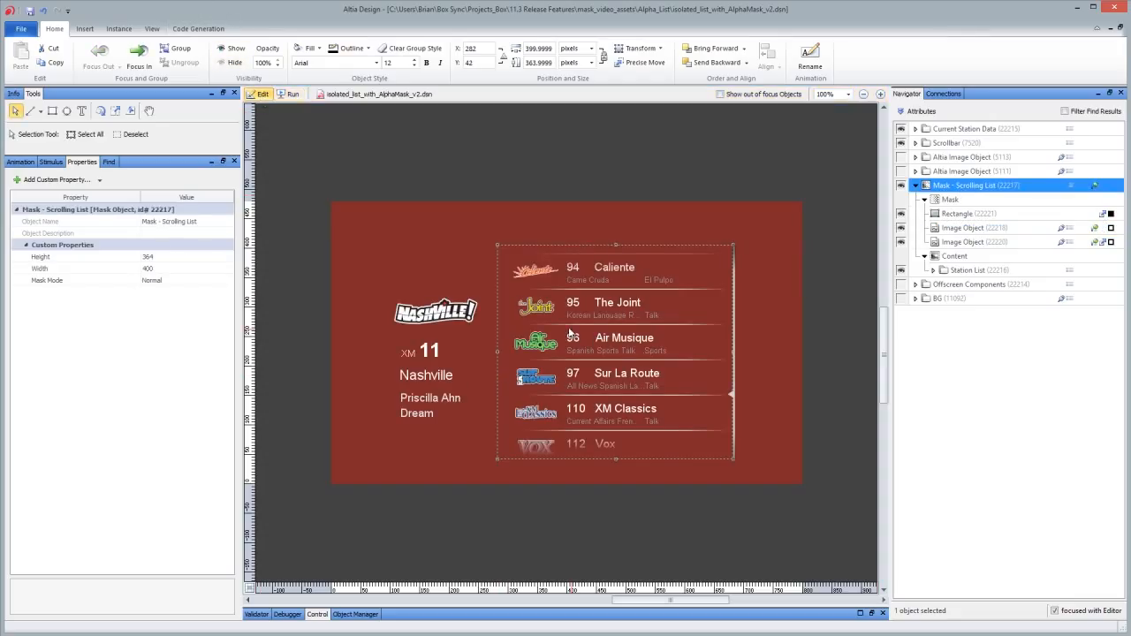
{"action": "left_click_drag", "start_coordinate": [609, 306], "coordinate": [749, 306]}
{"action": "left_click_drag", "start_coordinate": [696, 606], "coordinate": [739, 605]}
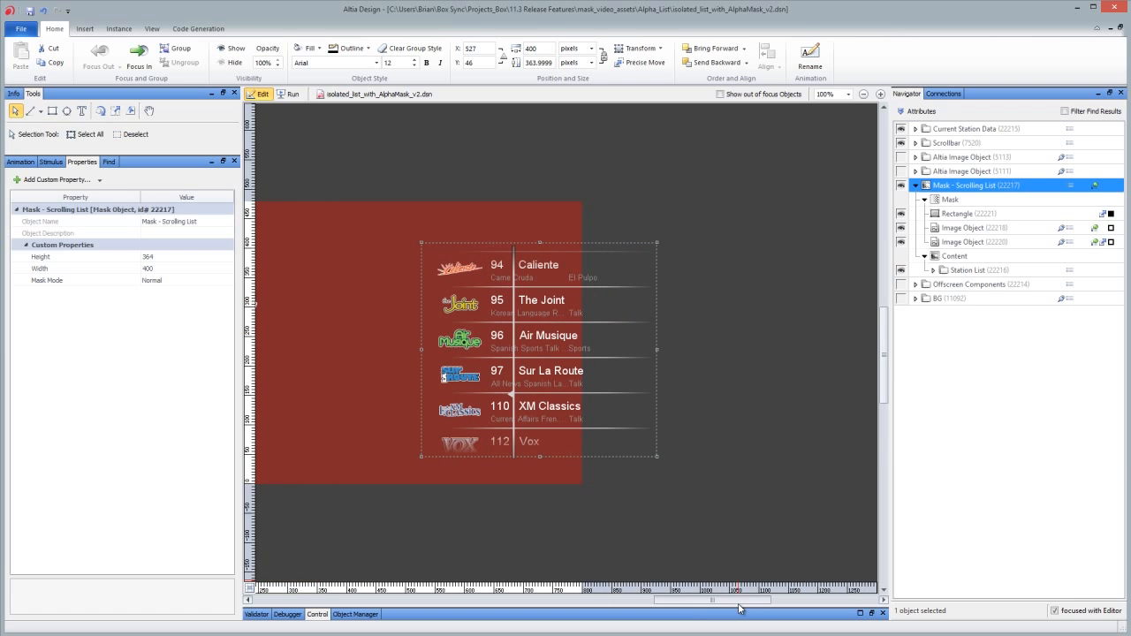
{"action": "left_click_drag", "start_coordinate": [575, 290], "coordinate": [659, 300]}
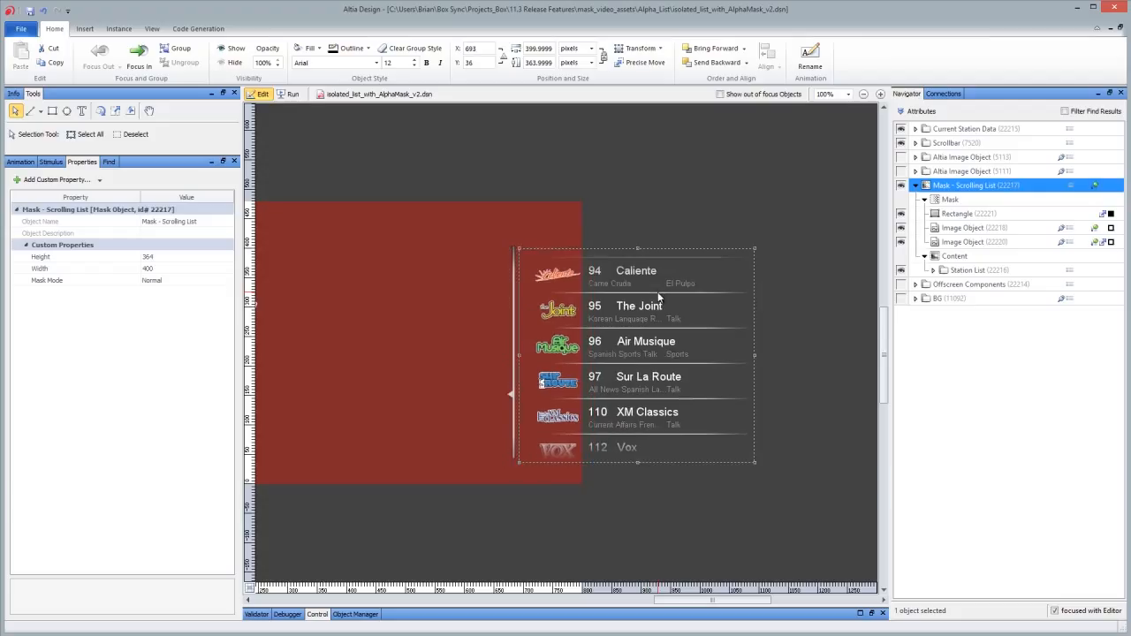
Step: Run the design and scroll the station list back to the stations in the 70s to test the moved mask
{"action": "left_click", "coordinate": [296, 95]}
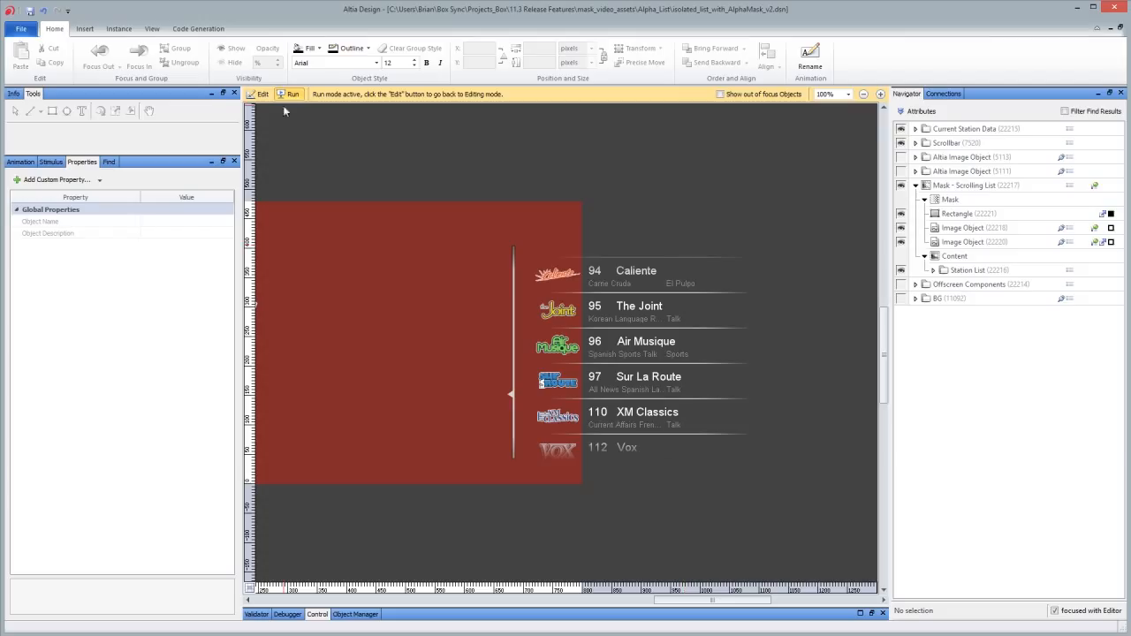
{"action": "left_click", "coordinate": [259, 94]}
{"action": "left_click", "coordinate": [972, 187]}
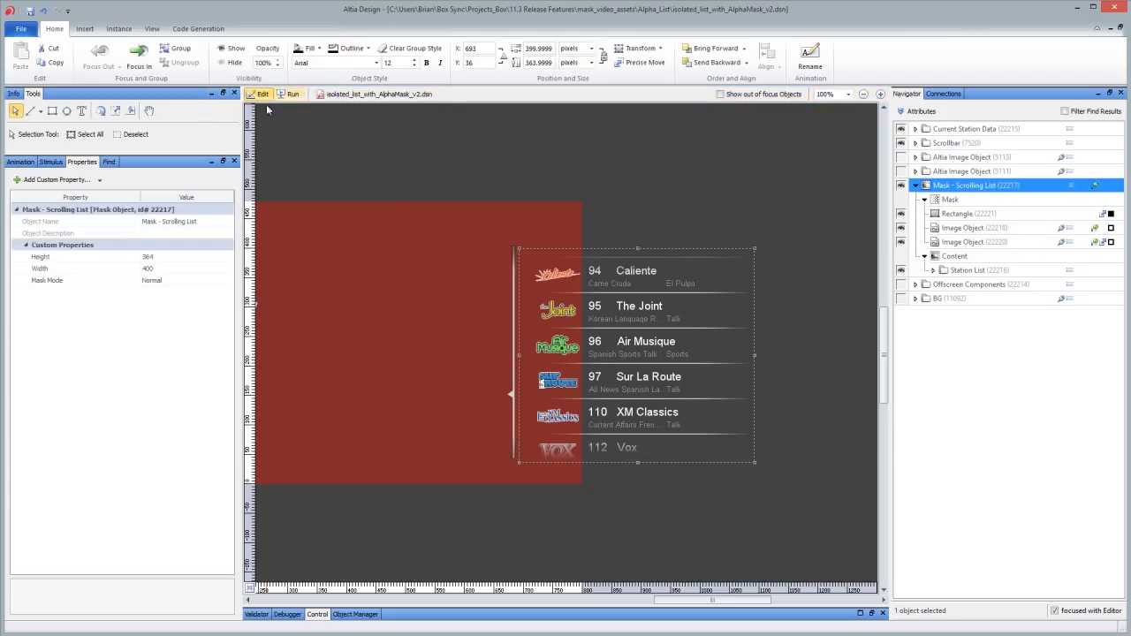
{"action": "left_click", "coordinate": [342, 147]}
{"action": "left_click", "coordinate": [292, 93]}
{"action": "scroll", "coordinate": [630, 383], "scroll_direction": "up", "scroll_amount": 3}
{"action": "scroll", "coordinate": [631, 382], "scroll_direction": "up", "scroll_amount": 10}
{"action": "scroll", "coordinate": [510, 369], "scroll_direction": "up", "scroll_amount": 2}
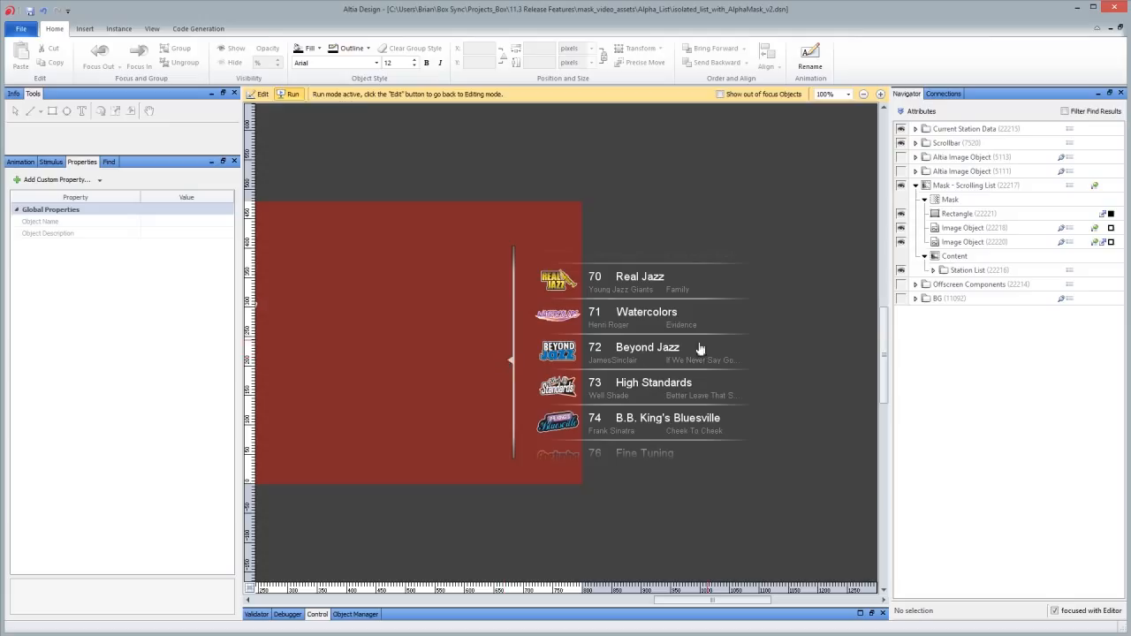
Step: Return to Edit mode and move the Scrollbar group to the right side of the station list
{"action": "left_click", "coordinate": [263, 94]}
{"action": "left_click", "coordinate": [514, 304]}
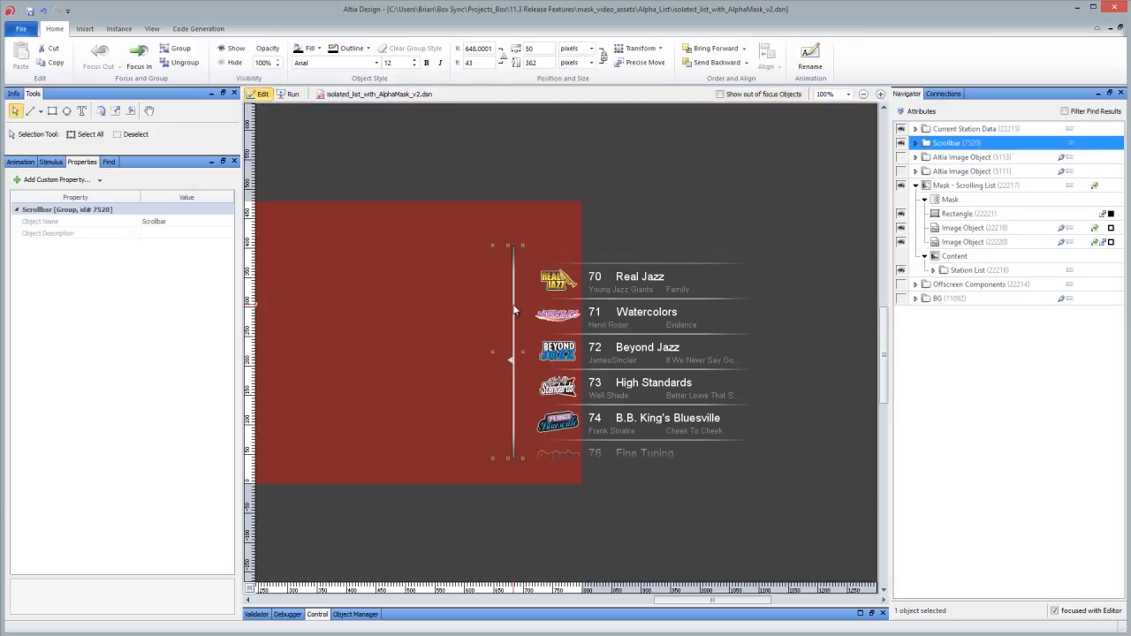
{"action": "mouse_move", "coordinate": [754, 317]}
{"action": "left_mouse_down"}
{"action": "mouse_move", "coordinate": [773, 309]}
{"action": "mouse_move", "coordinate": [765, 300]}
{"action": "left_mouse_up"}
{"action": "left_click", "coordinate": [810, 303]}
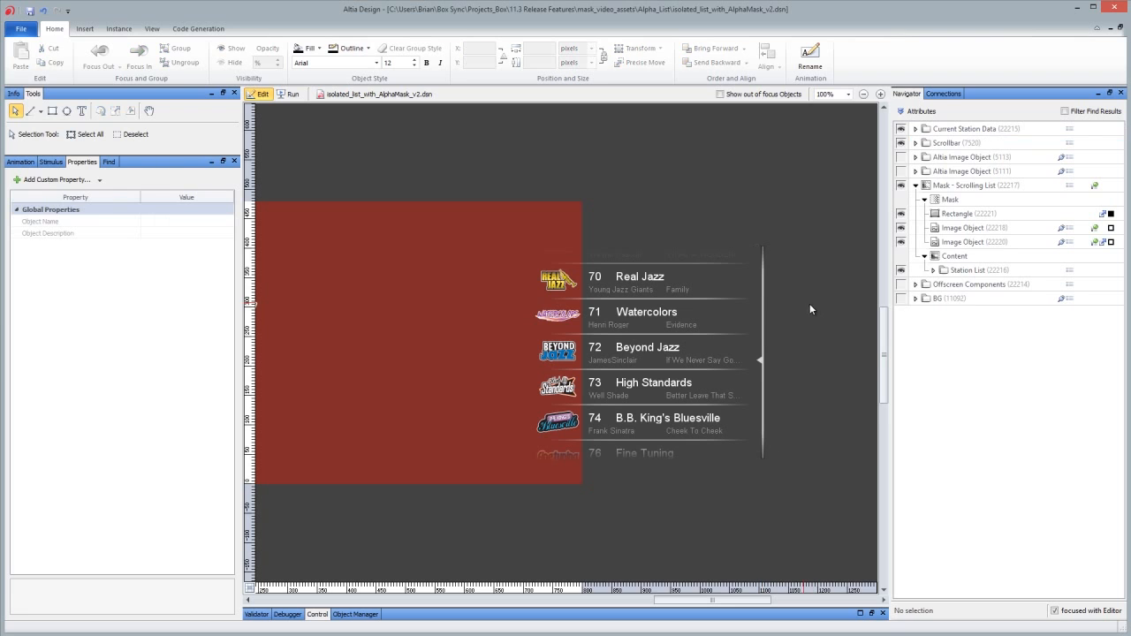
Step: Run the design, show the BG object and scroll the station list back to the stations in the 50s
{"action": "left_click", "coordinate": [290, 93]}
{"action": "left_click_drag", "start_coordinate": [621, 312], "coordinate": [636, 428]}
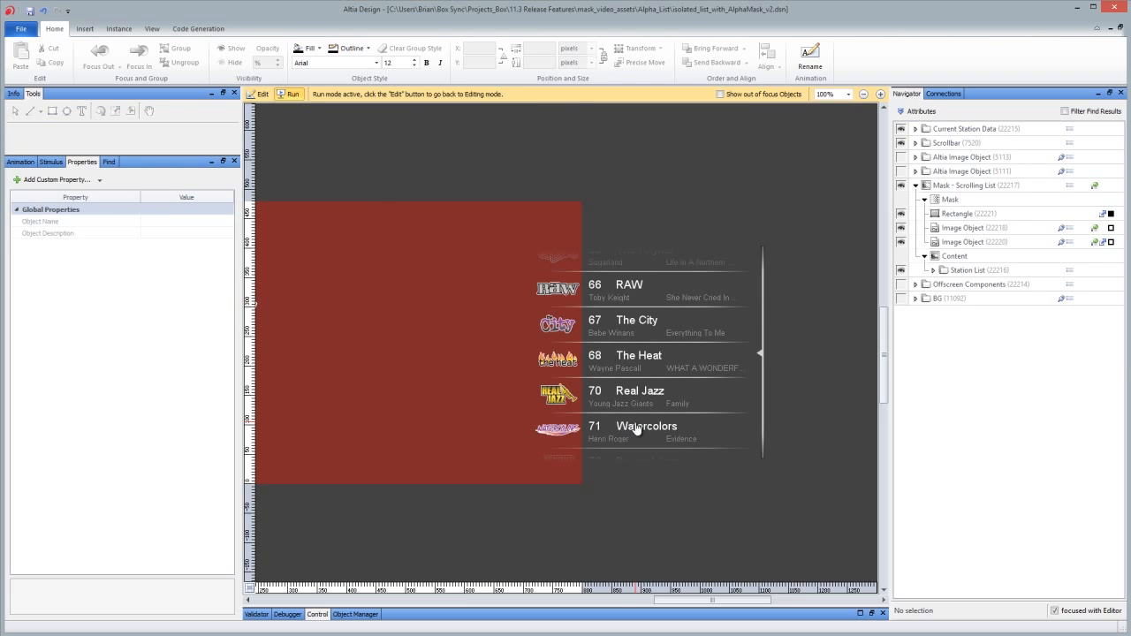
{"action": "left_click_drag", "start_coordinate": [648, 313], "coordinate": [651, 371]}
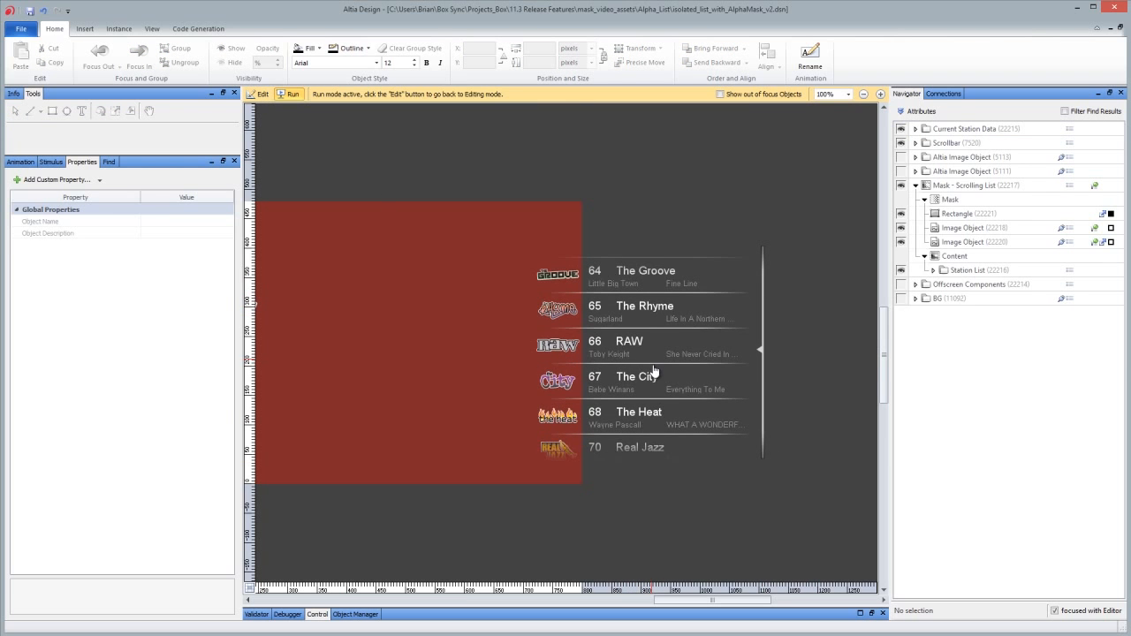
{"action": "left_click_drag", "start_coordinate": [654, 326], "coordinate": [649, 279]}
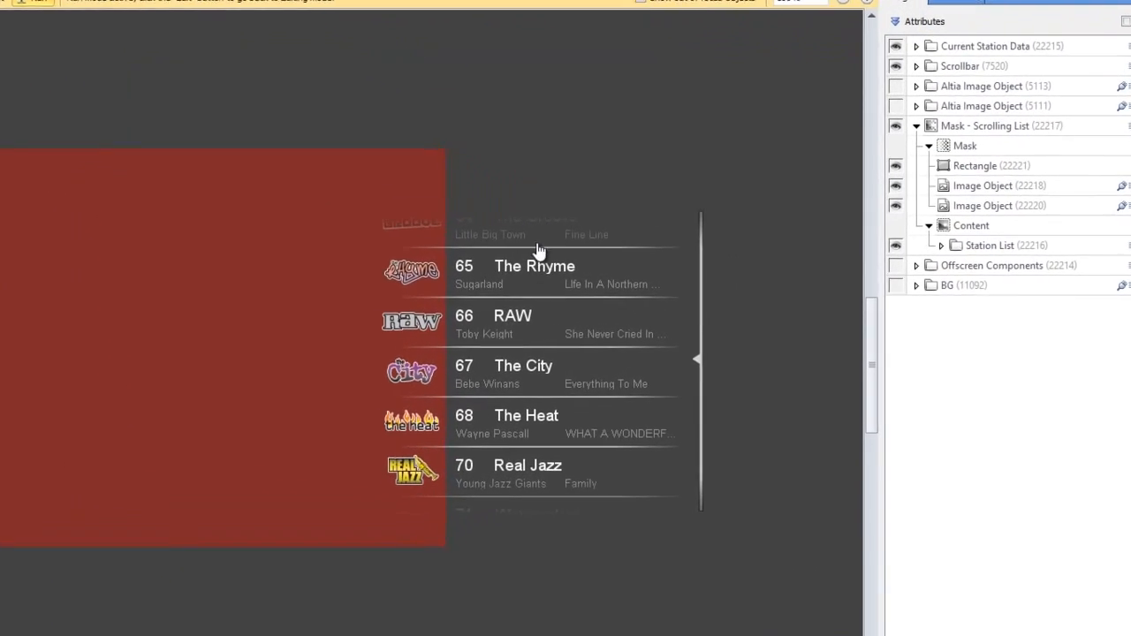
{"action": "left_click_drag", "start_coordinate": [537, 250], "coordinate": [542, 415]}
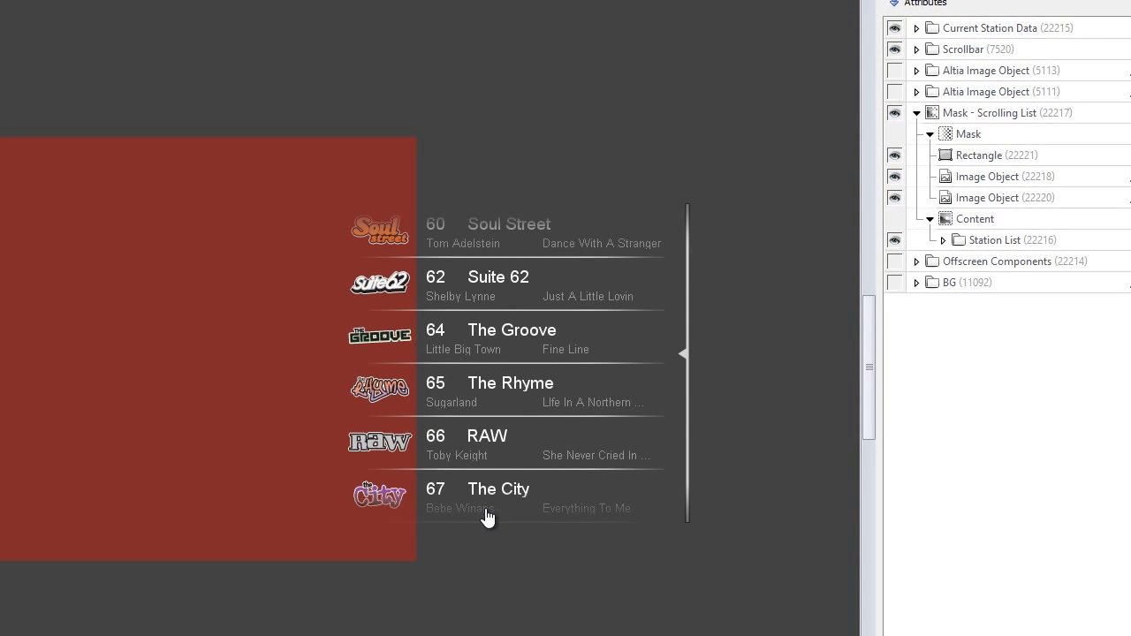
{"action": "left_click", "coordinate": [893, 283]}
{"action": "left_click_drag", "start_coordinate": [472, 252], "coordinate": [436, 550]}
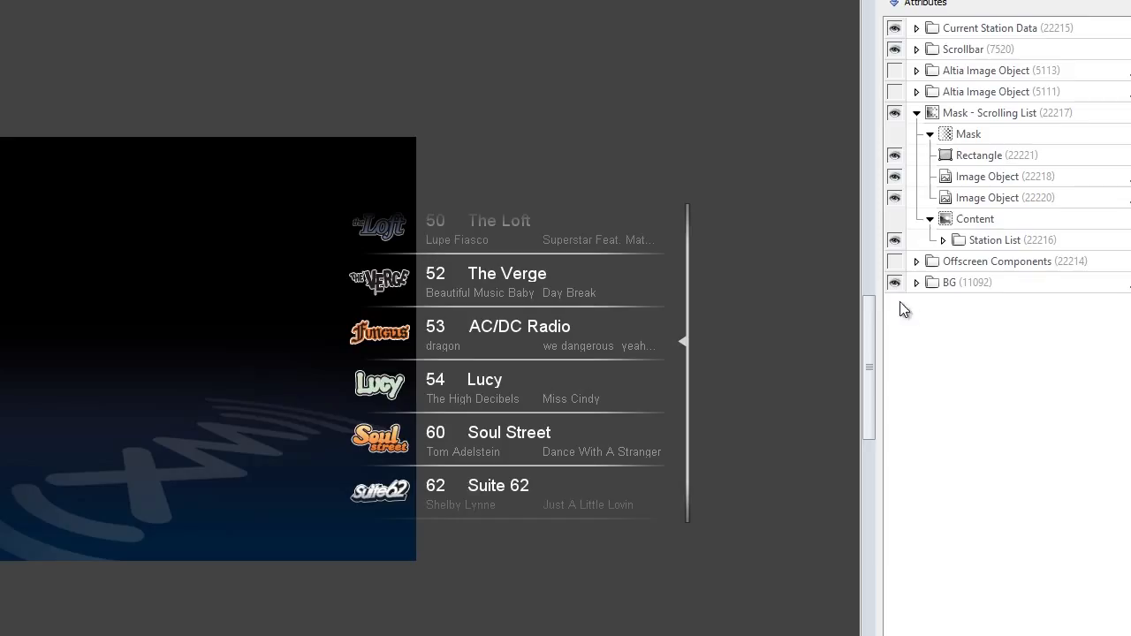
Step: Select the mask of Mask - Scrolling List and toggle edge images 22218 and 22220 and rectangle 22221 off and on to inspect them
{"action": "left_click", "coordinate": [972, 137]}
{"action": "left_click", "coordinate": [894, 179]}
{"action": "left_click", "coordinate": [893, 178]}
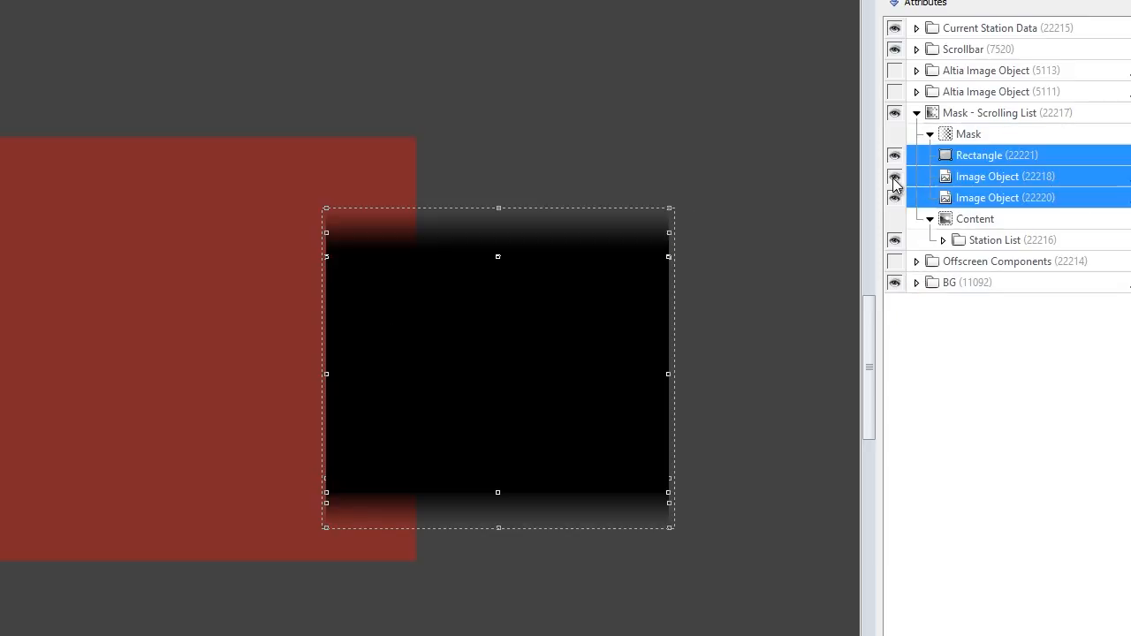
{"action": "left_click", "coordinate": [894, 179]}
{"action": "left_click", "coordinate": [894, 178]}
{"action": "left_click", "coordinate": [895, 198]}
{"action": "left_click", "coordinate": [895, 198]}
{"action": "left_click", "coordinate": [961, 155]}
{"action": "left_click", "coordinate": [900, 159]}
{"action": "left_click", "coordinate": [900, 159]}
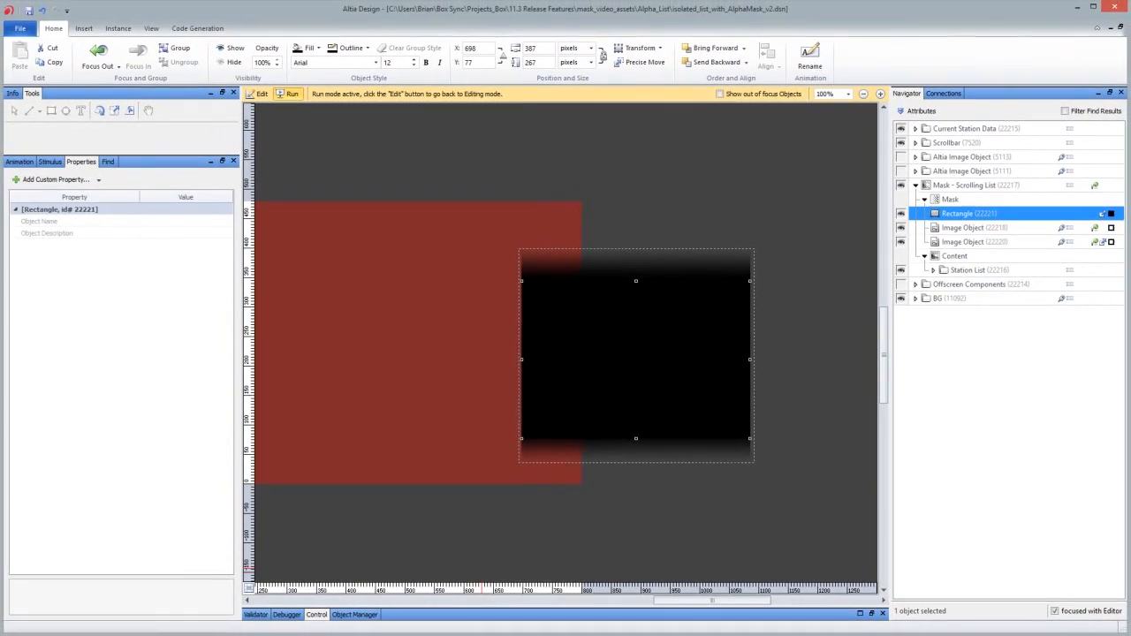
Step: Switch to the other Altia Design window and open the recent design arc_test_2.dsn
{"action": "mouse_move", "coordinate": [523, 634]}
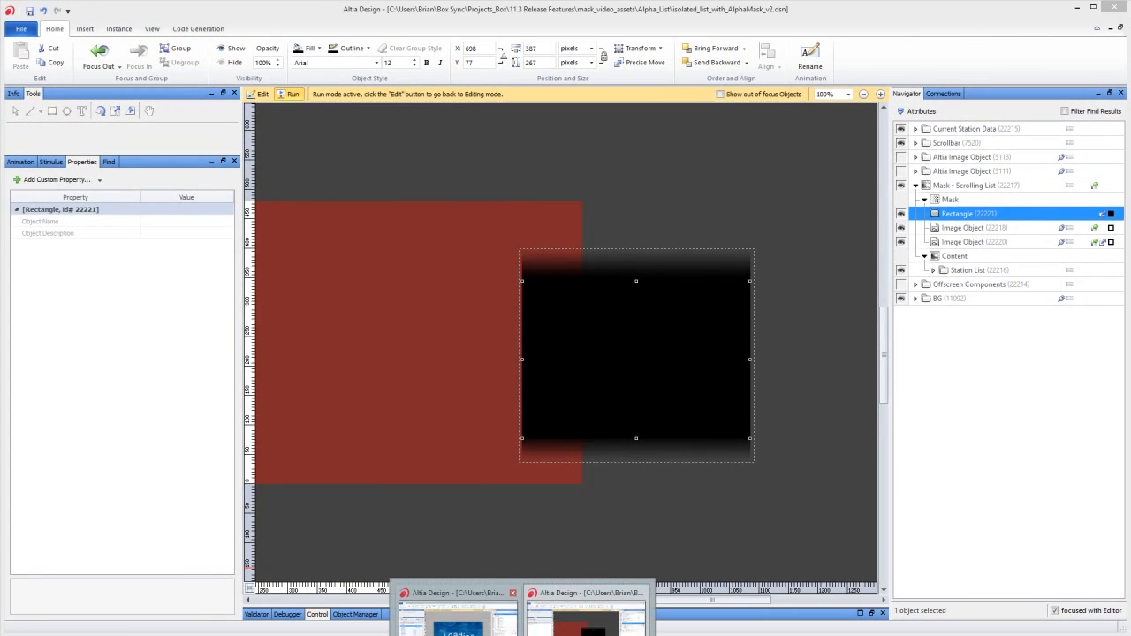
{"action": "left_click", "coordinate": [456, 620]}
{"action": "left_click", "coordinate": [20, 28]}
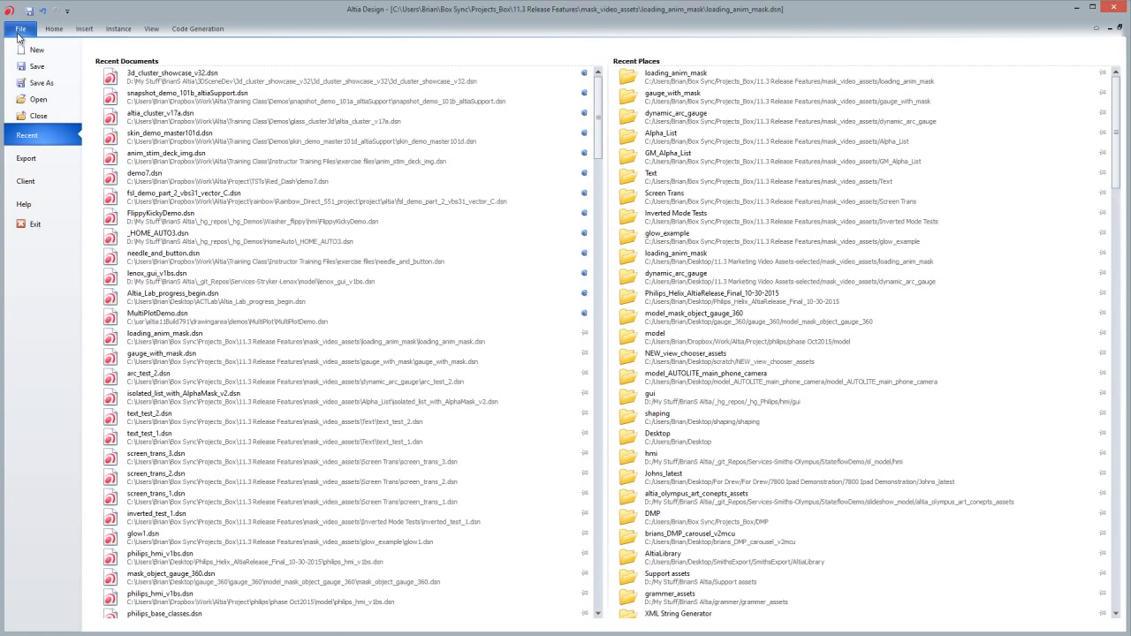
{"action": "left_click", "coordinate": [530, 376]}
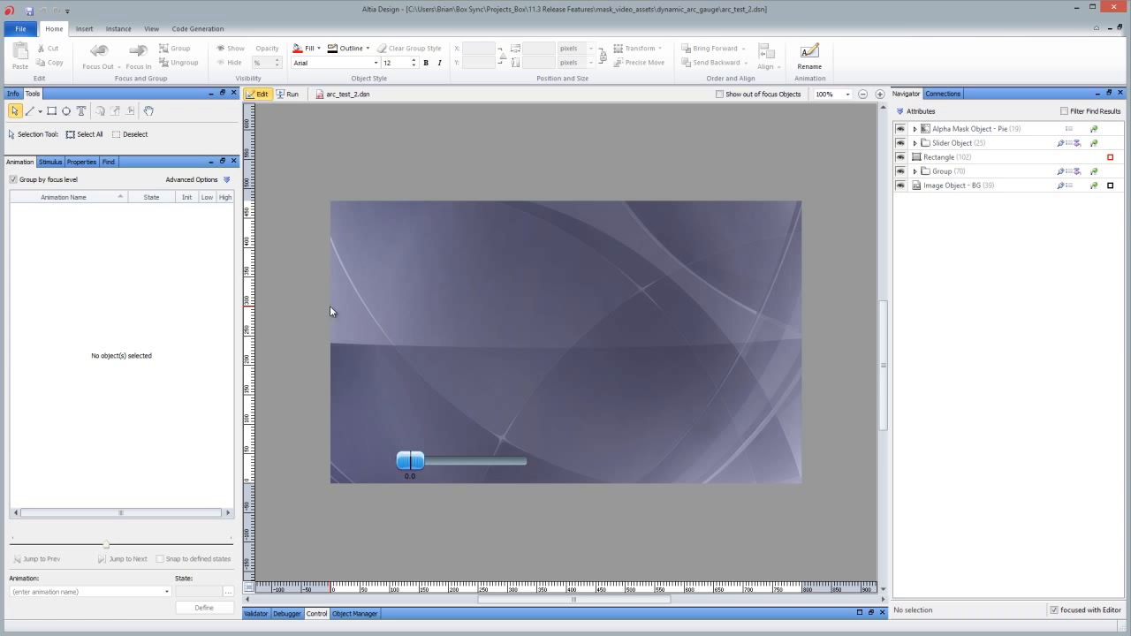
Step: Run the arc gauge, moving its slider to about 48 and back to 32, and toggle Image Object - BG off and on
{"action": "left_click", "coordinate": [288, 94]}
{"action": "left_click_drag", "start_coordinate": [412, 461], "coordinate": [482, 467]}
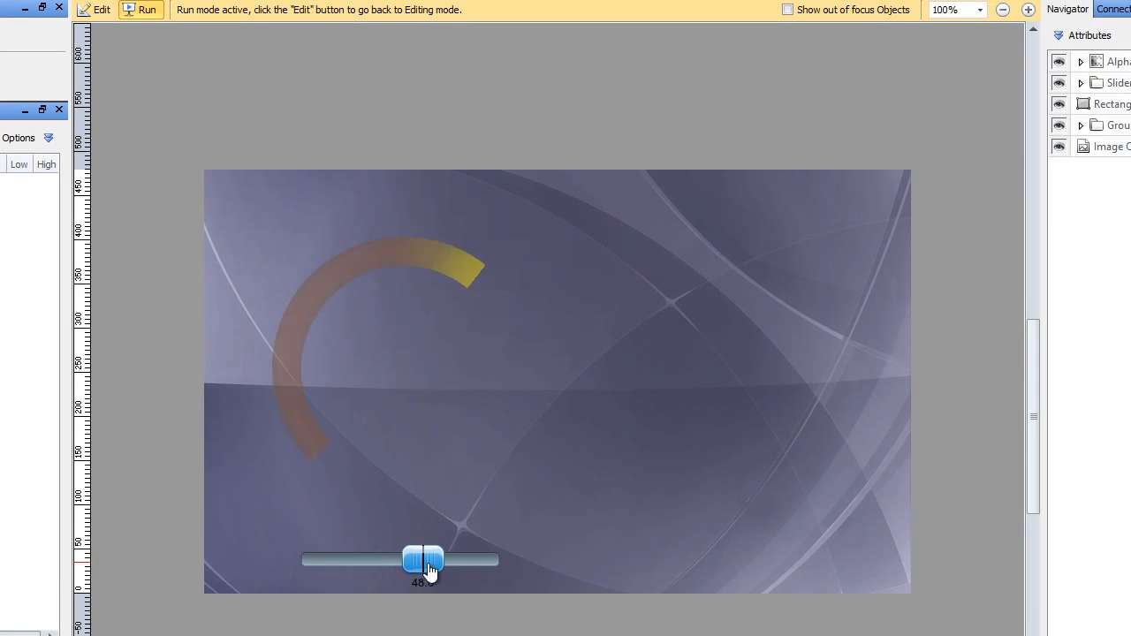
{"action": "left_click_drag", "start_coordinate": [430, 570], "coordinate": [390, 575]}
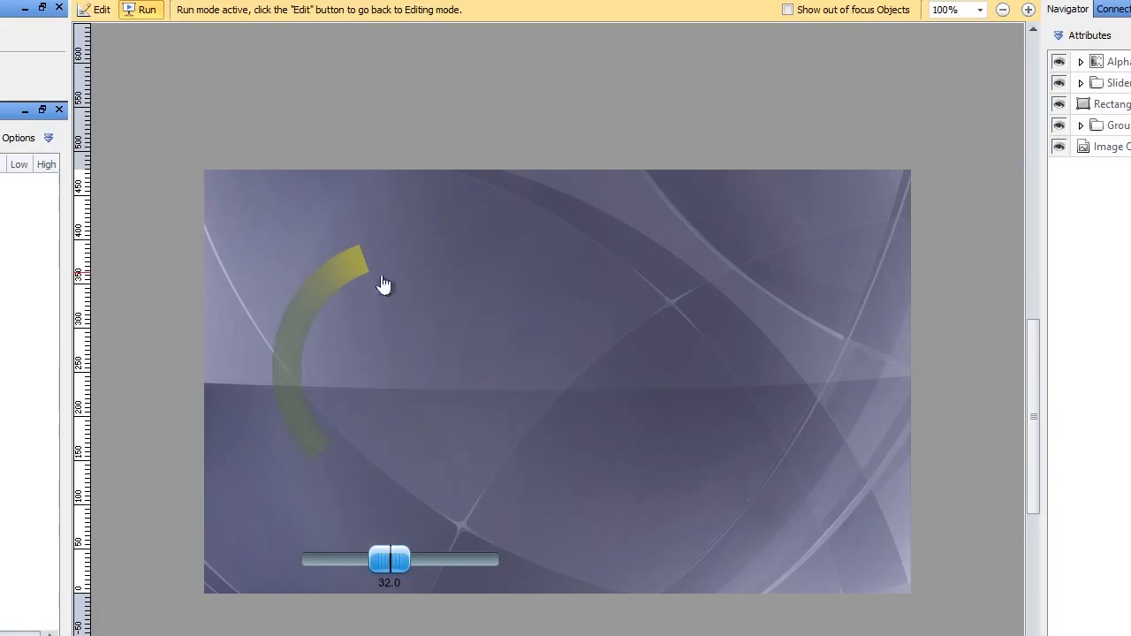
{"action": "left_click", "coordinate": [1060, 148]}
{"action": "left_click", "coordinate": [1059, 148]}
Step: Expand Alpha Mask Object - Pie and examine the nested Arc and Top Level mask objects in its content
{"action": "left_click", "coordinate": [1081, 61]}
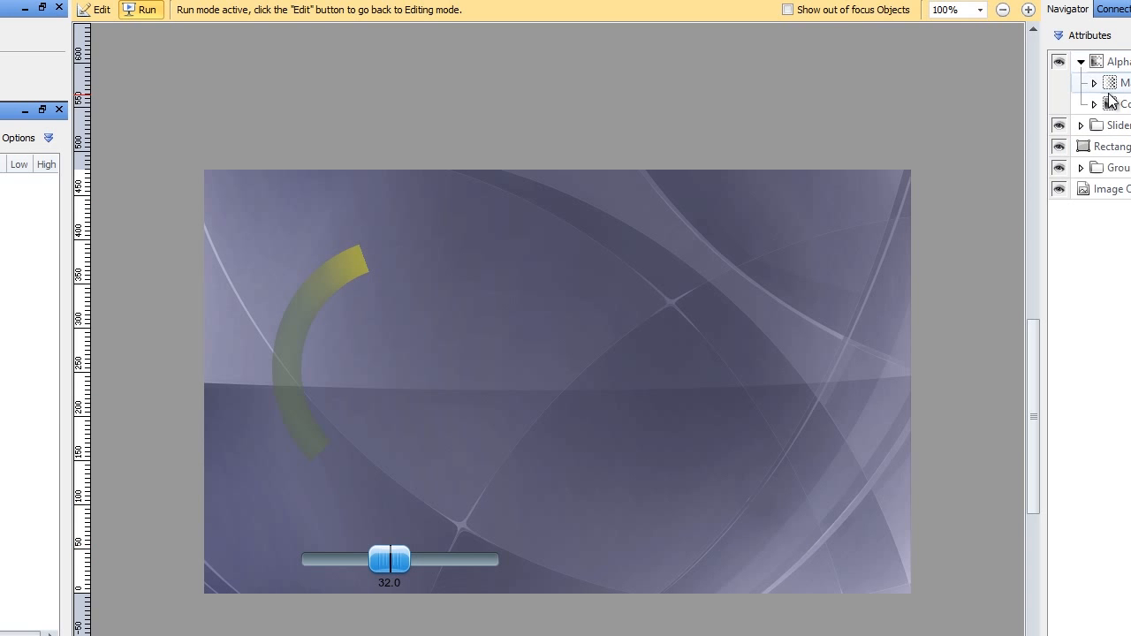
{"action": "left_click", "coordinate": [1095, 104]}
{"action": "left_click", "coordinate": [1107, 126]}
{"action": "left_click", "coordinate": [1107, 189]}
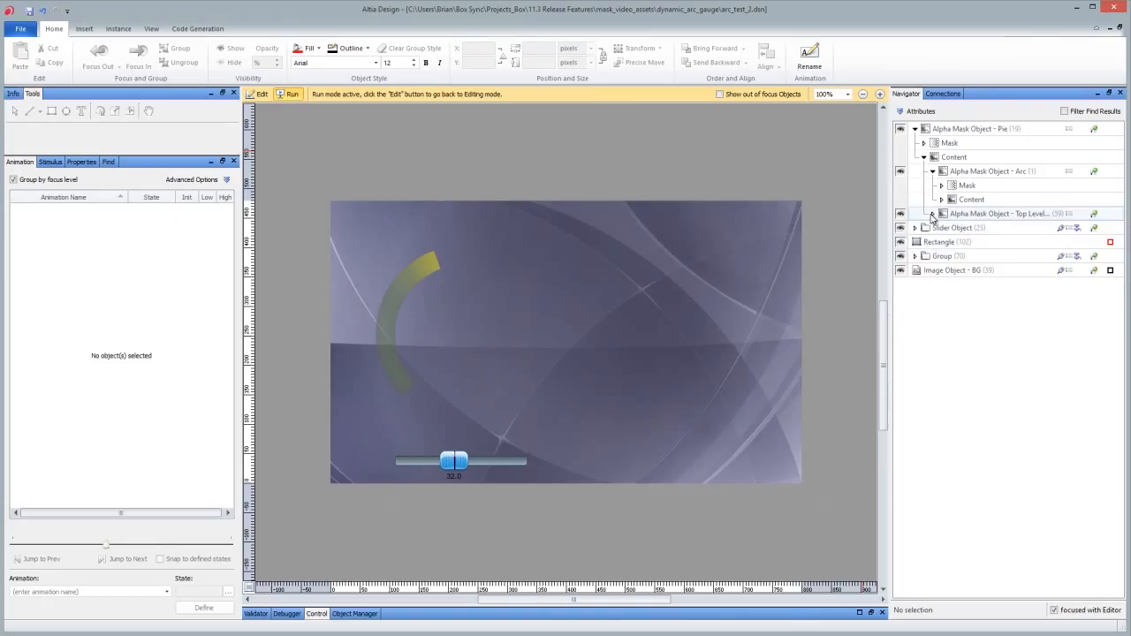
{"action": "left_click", "coordinate": [941, 241]}
{"action": "left_click", "coordinate": [941, 227]}
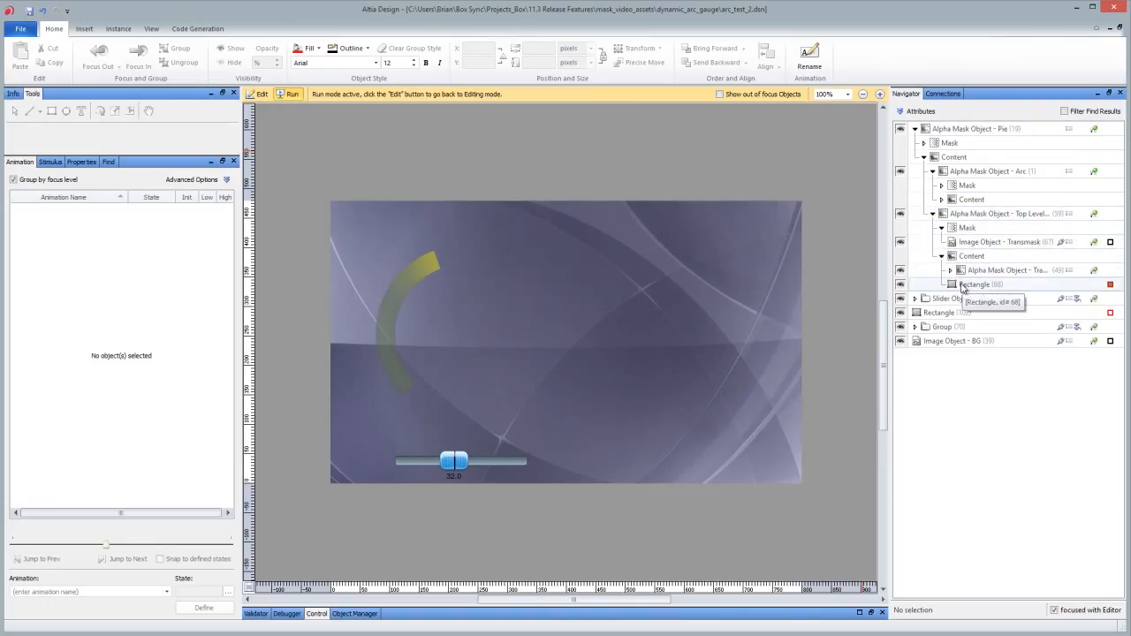
Step: Set the New Property 1 color of Alpha Mask Object - Pie to green 85, 255, 128
{"action": "left_click", "coordinate": [967, 129]}
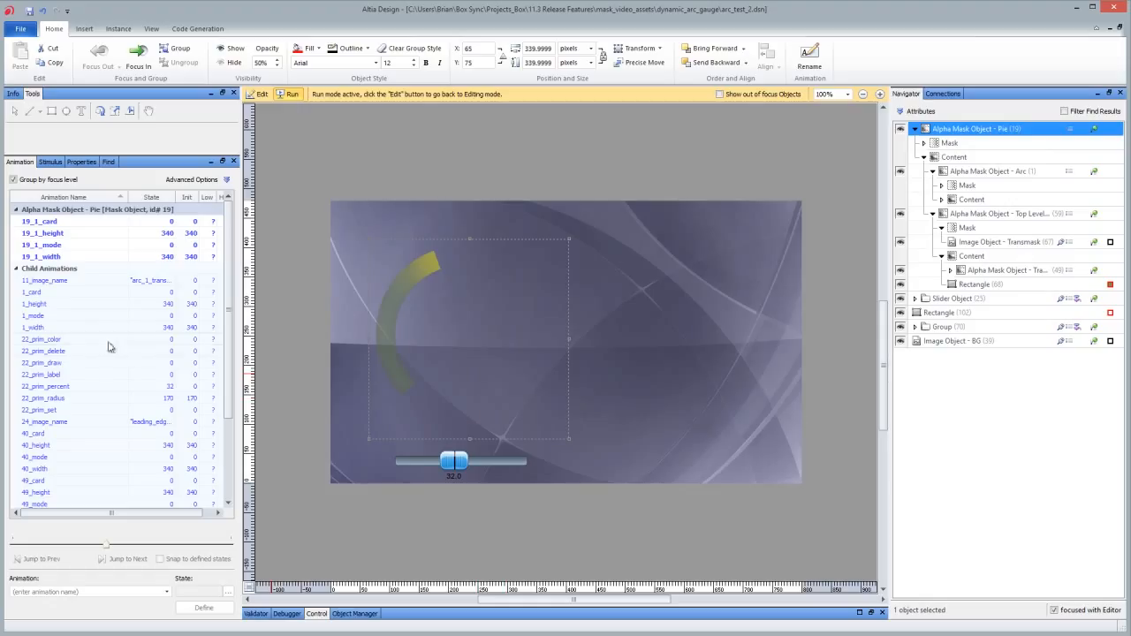
{"action": "left_click", "coordinate": [82, 163]}
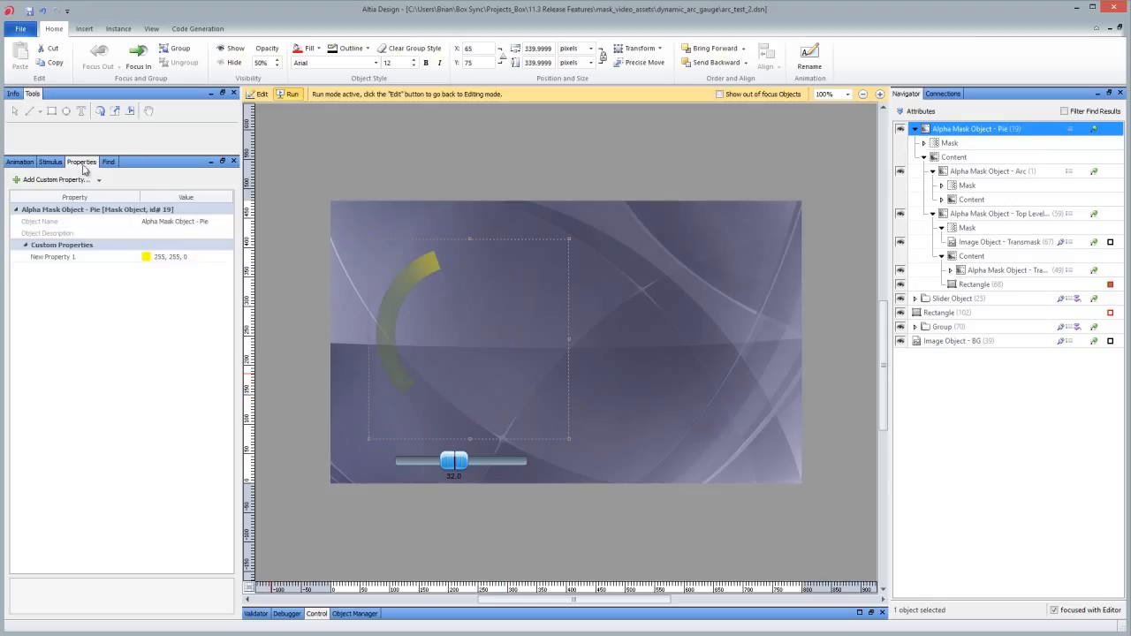
{"action": "left_click", "coordinate": [177, 257]}
{"action": "left_click", "coordinate": [227, 256]}
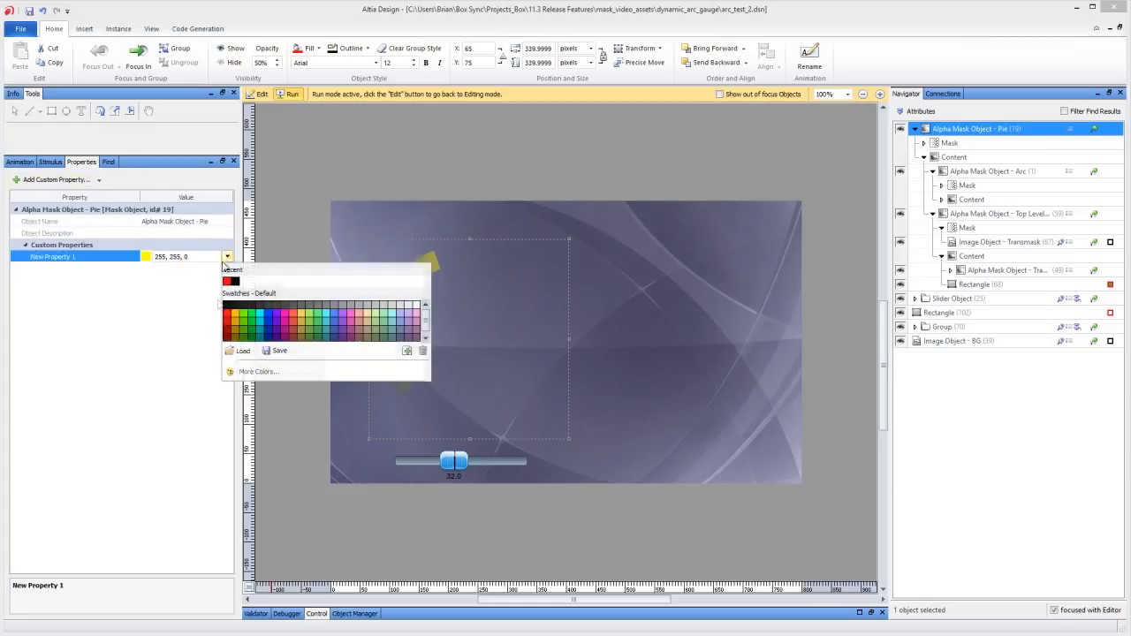
{"action": "left_click", "coordinate": [325, 313]}
Step: Set the New Property 1 color to pink 255, 170, 170 and move the gauge slider to 49
{"action": "left_click", "coordinate": [175, 257]}
{"action": "left_click", "coordinate": [227, 256]}
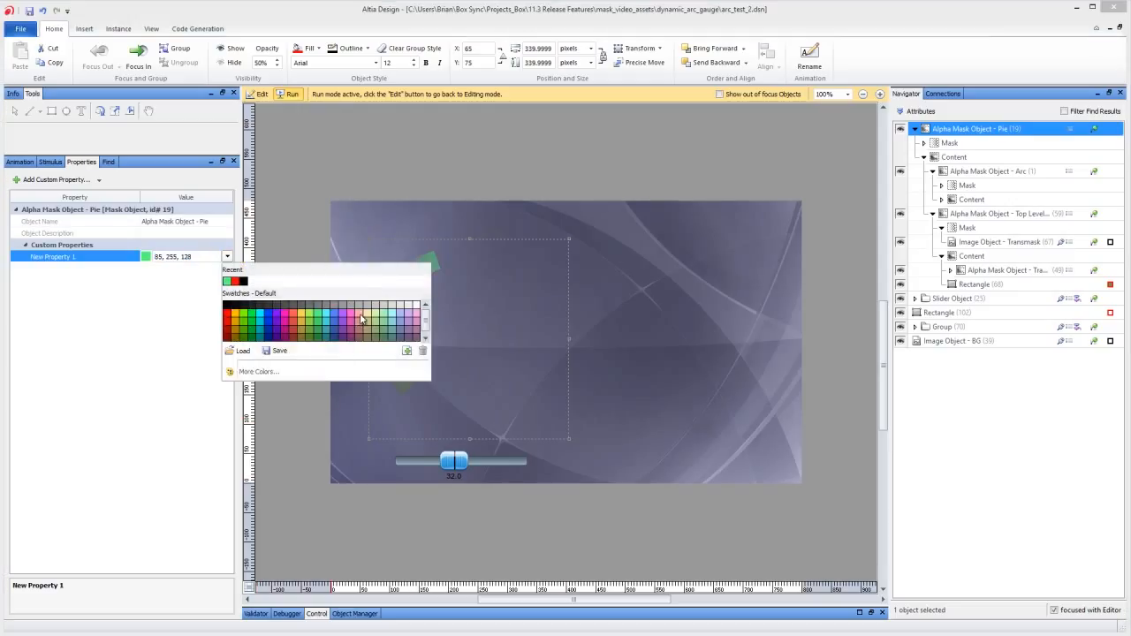
{"action": "left_click", "coordinate": [361, 318]}
{"action": "mouse_move", "coordinate": [456, 461]}
{"action": "left_mouse_down"}
{"action": "mouse_move", "coordinate": [496, 461]}
{"action": "mouse_move", "coordinate": [439, 455]}
{"action": "mouse_move", "coordinate": [503, 453]}
{"action": "mouse_move", "coordinate": [416, 461]}
{"action": "mouse_move", "coordinate": [476, 459]}
{"action": "left_mouse_up"}
Step: Return to Edit mode and set the On (100%) Blue Value of the color-control group beside the background to 255
{"action": "left_click_drag", "start_coordinate": [574, 599], "coordinate": [525, 599]}
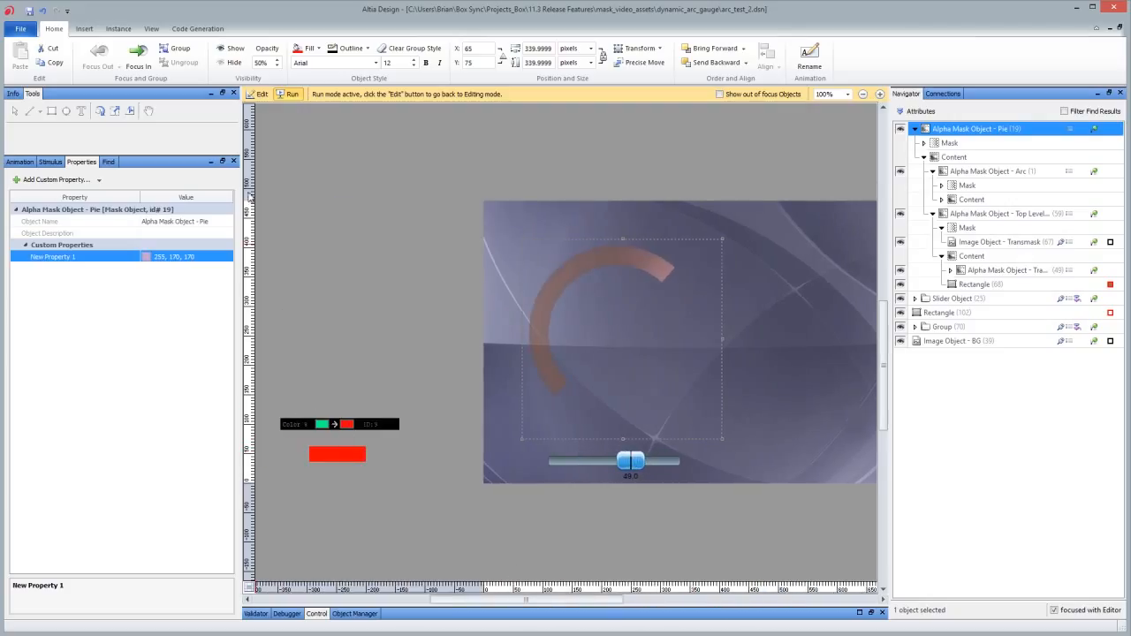
{"action": "left_click", "coordinate": [259, 93]}
{"action": "left_click", "coordinate": [351, 430]}
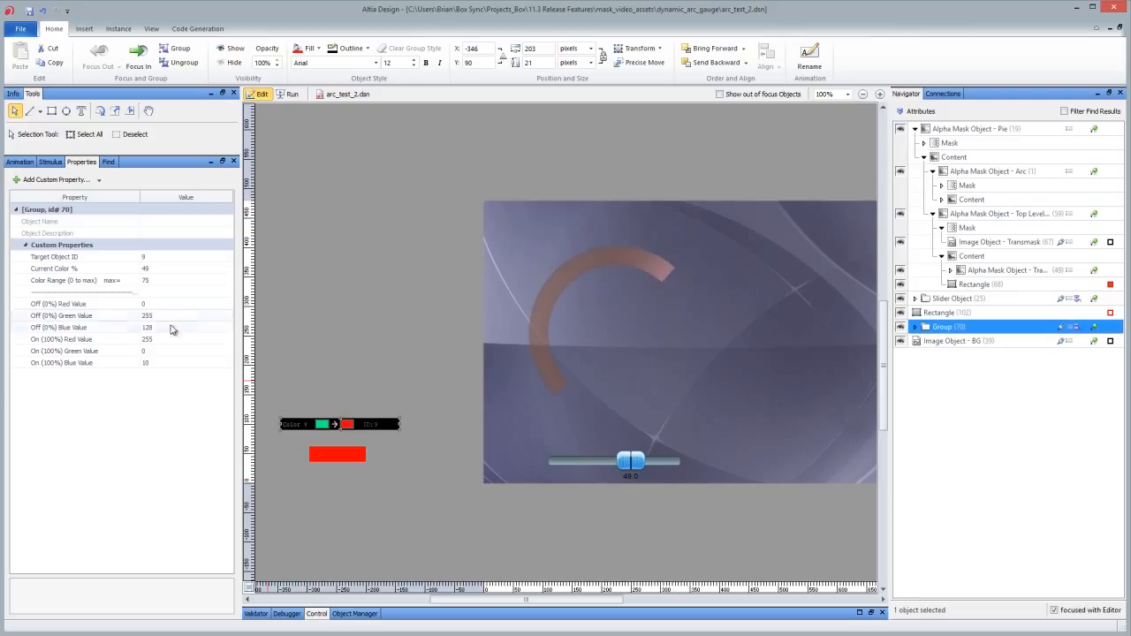
{"action": "left_click", "coordinate": [180, 364]}
{"action": "type", "text": "255"}
{"action": "key", "text": "Return"}
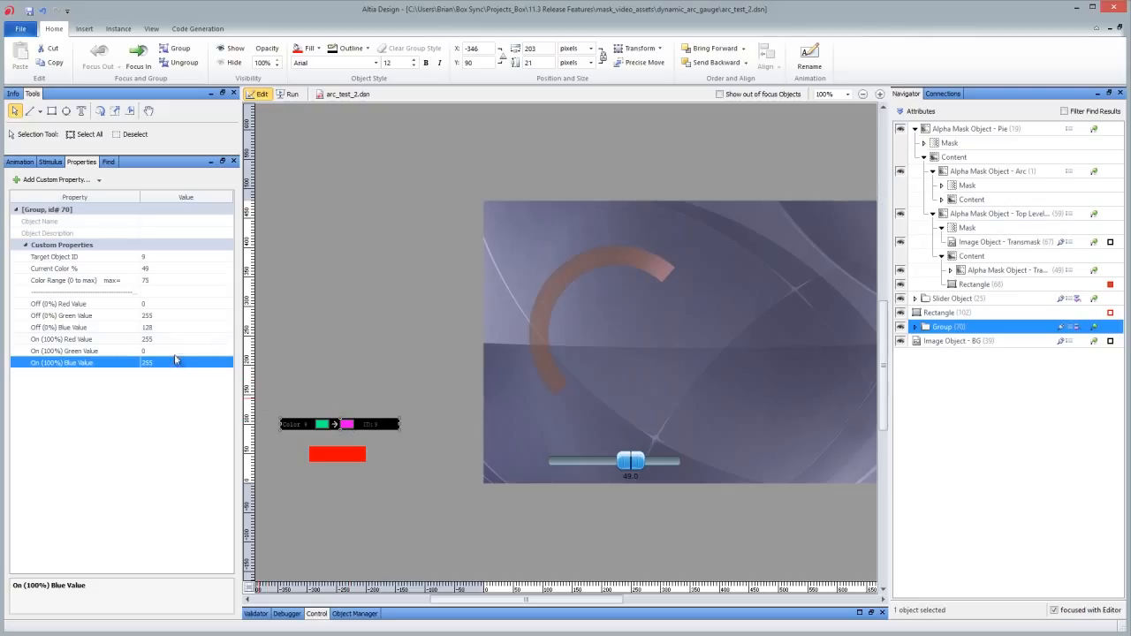
Step: Set the group's Off (0%) Green Value to 0 and Blue Value to 255, and test the gauge in Run mode at 58
{"action": "left_click", "coordinate": [185, 316]}
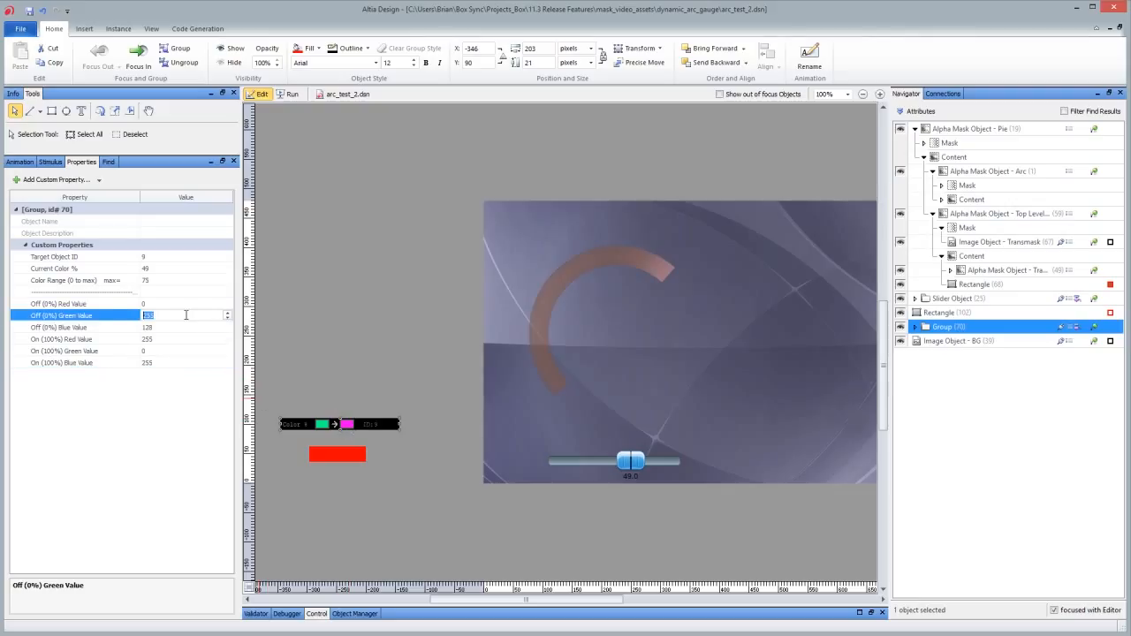
{"action": "type", "text": "0"}
{"action": "key", "text": "Return"}
{"action": "left_click", "coordinate": [177, 327]}
{"action": "type", "text": "255"}
{"action": "key", "text": "Return"}
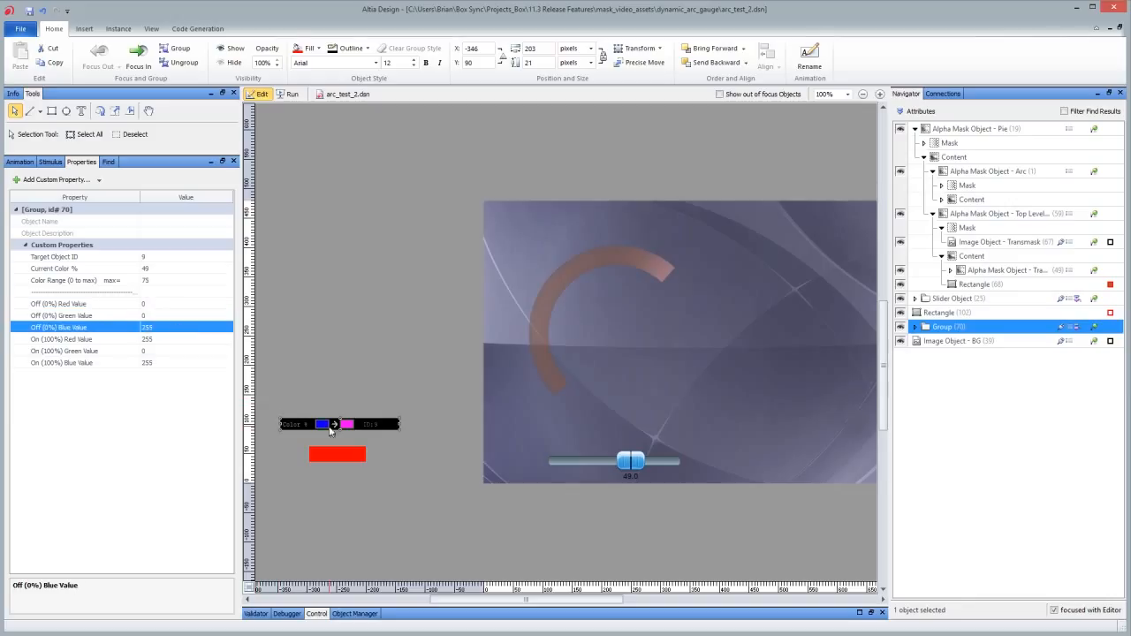
{"action": "left_click", "coordinate": [287, 94]}
{"action": "mouse_move", "coordinate": [638, 465]}
{"action": "left_mouse_down"}
{"action": "mouse_move", "coordinate": [581, 466]}
{"action": "mouse_move", "coordinate": [679, 467]}
{"action": "mouse_move", "coordinate": [575, 462]}
{"action": "mouse_move", "coordinate": [641, 463]}
{"action": "left_mouse_up"}
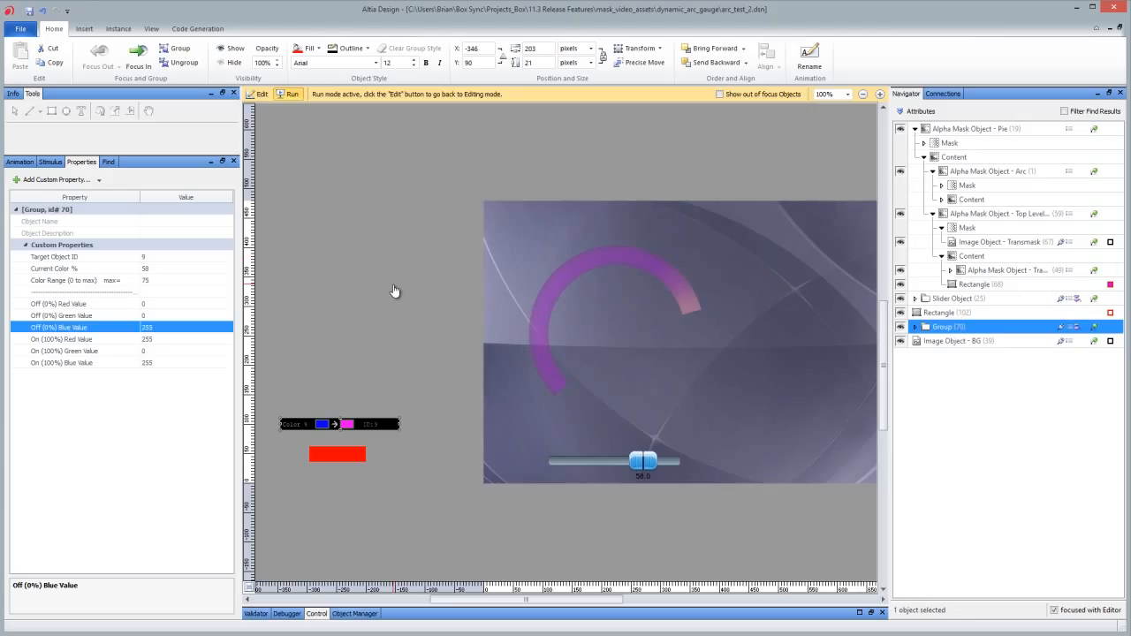
Step: Open the recent design text_test_1.dsn without saving the changes to arc_test_2.dsn
{"action": "left_click", "coordinate": [20, 28]}
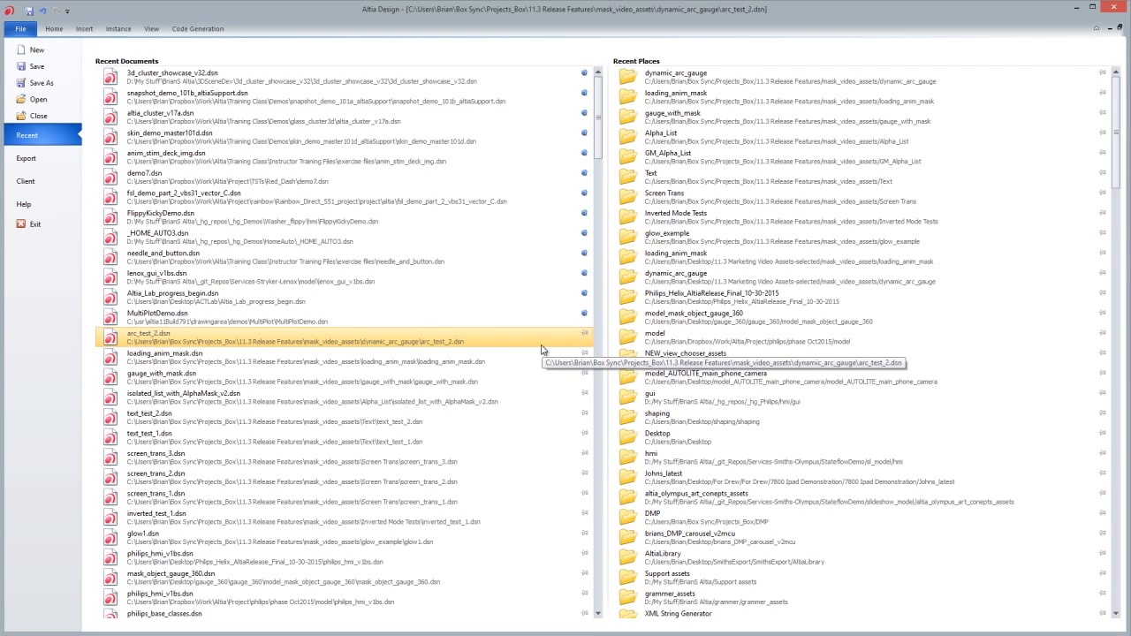
{"action": "left_click", "coordinate": [520, 424]}
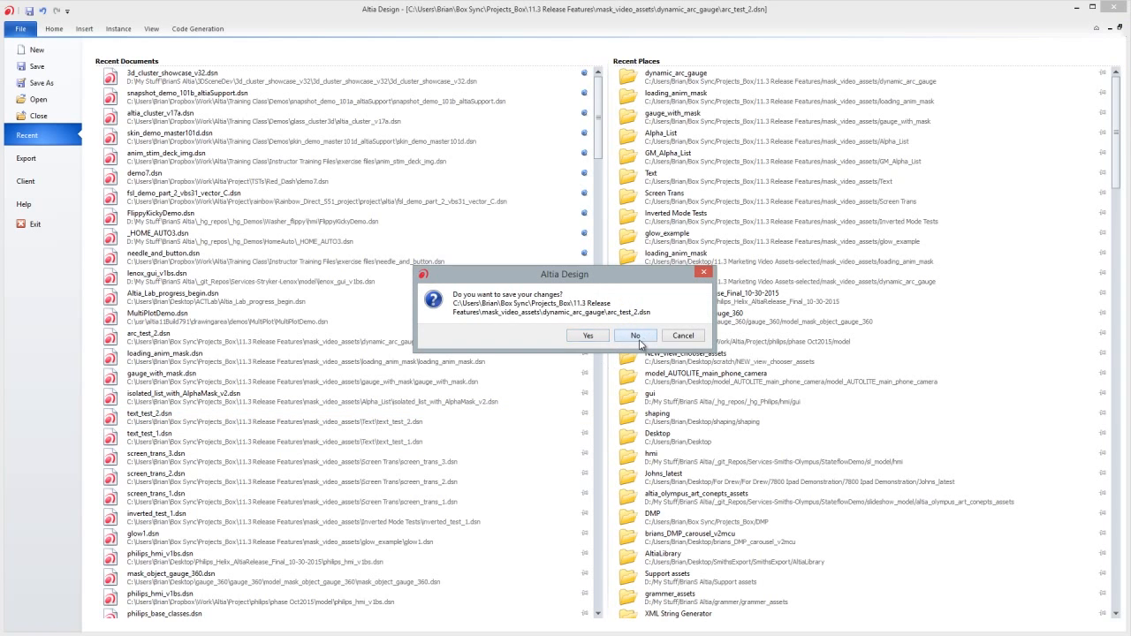
{"action": "left_click", "coordinate": [638, 338]}
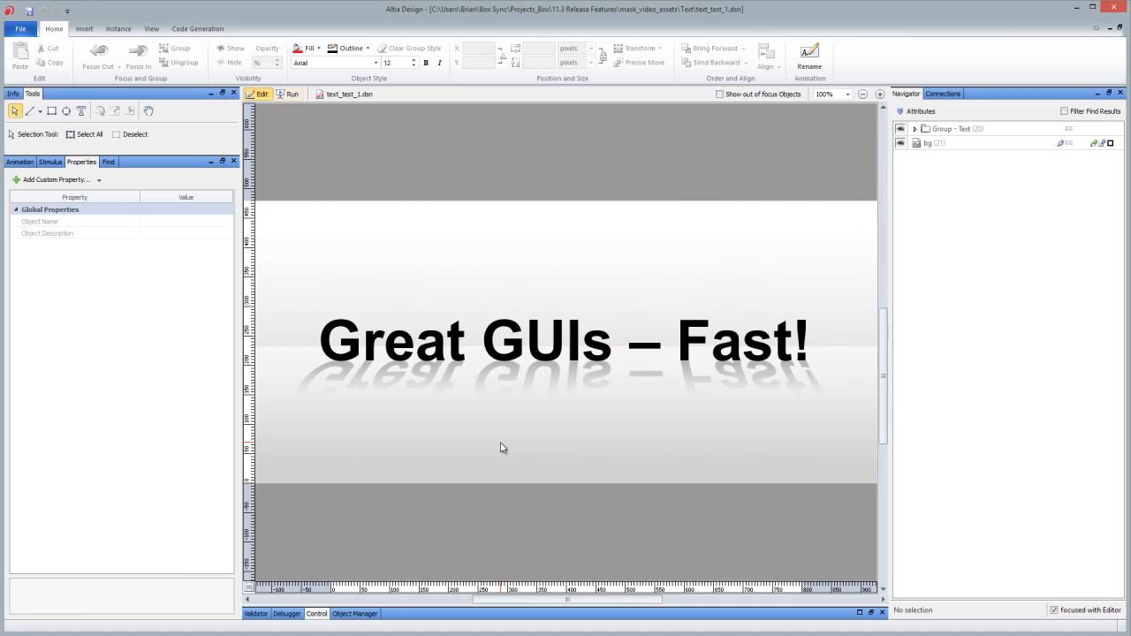
Step: Select the Group - Text object and toggle the bg image off and on to check the text shadow's transparency
{"action": "left_click", "coordinate": [519, 334]}
{"action": "left_click", "coordinate": [901, 144]}
{"action": "left_click", "coordinate": [900, 144]}
{"action": "left_click", "coordinate": [900, 144]}
{"action": "left_click", "coordinate": [900, 144]}
{"action": "left_click", "coordinate": [900, 144]}
{"action": "left_click", "coordinate": [900, 144]}
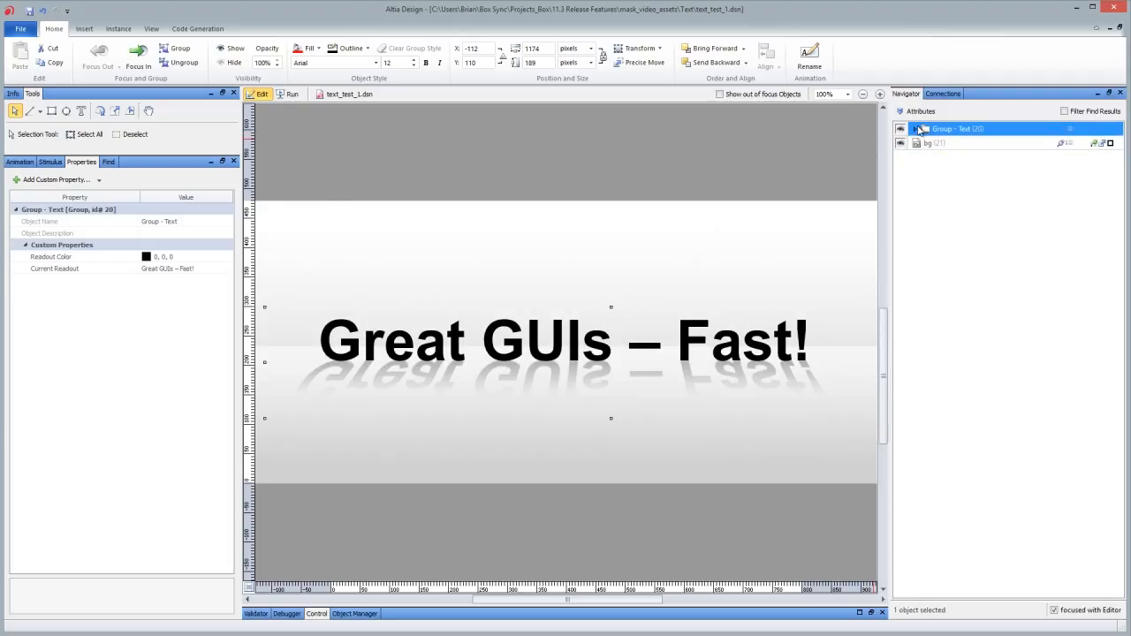
Step: Expand Group - Text, inspect its Text group and Mask - Text Shadow, and expand the shadow mask object
{"action": "left_click", "coordinate": [916, 129]}
{"action": "left_click", "coordinate": [937, 142]}
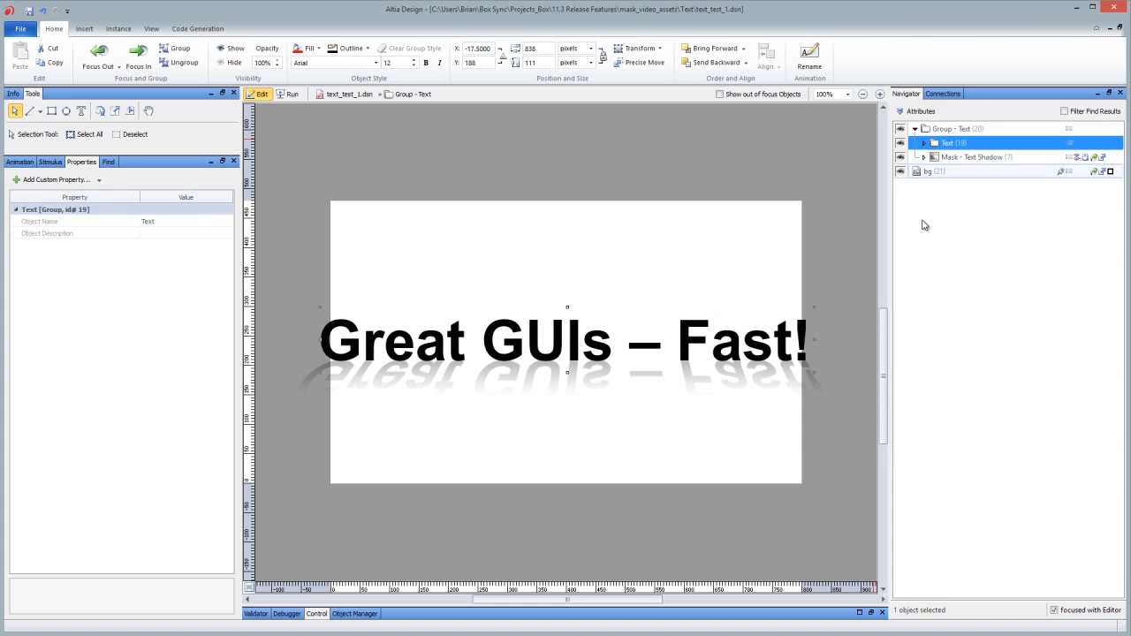
{"action": "left_click", "coordinate": [977, 157]}
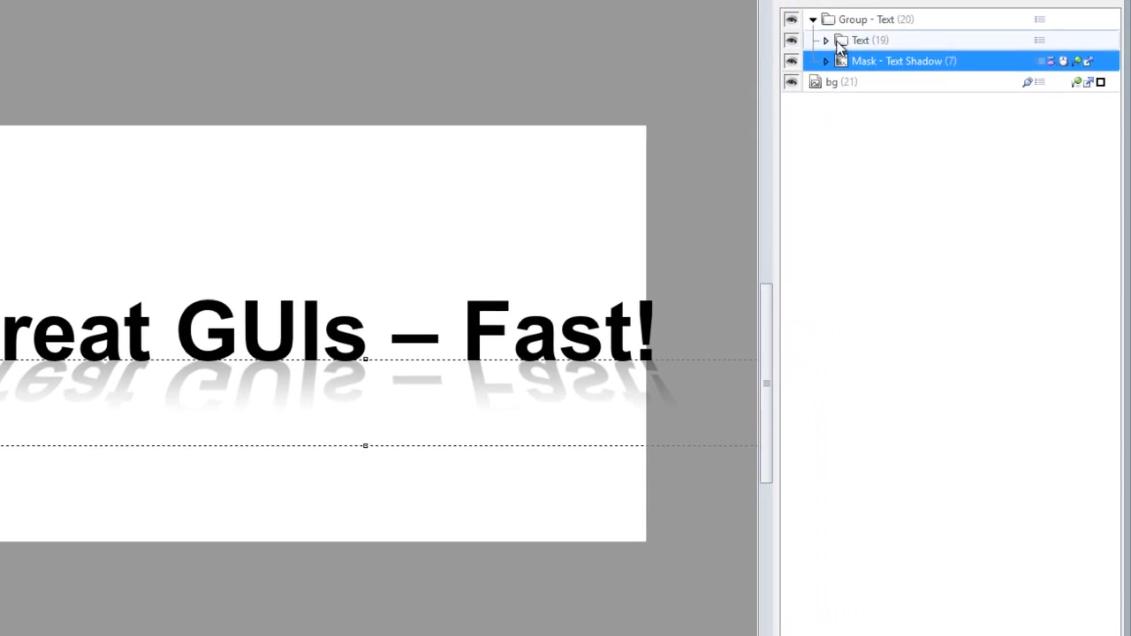
{"action": "left_click", "coordinate": [935, 143]}
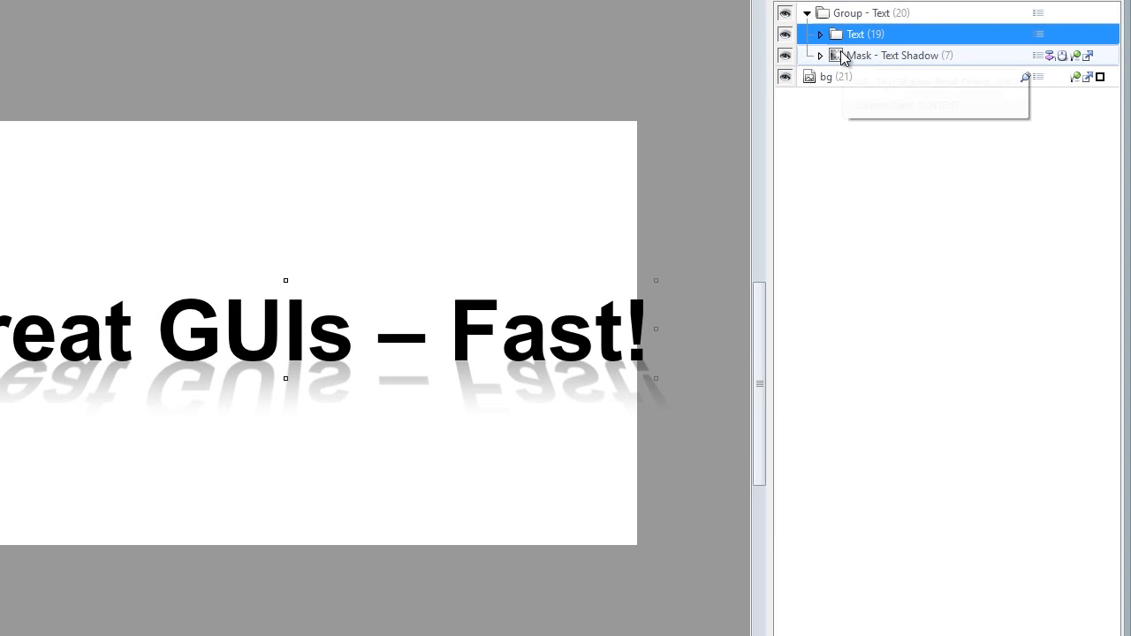
{"action": "left_click", "coordinate": [857, 56]}
{"action": "left_click", "coordinate": [820, 55]}
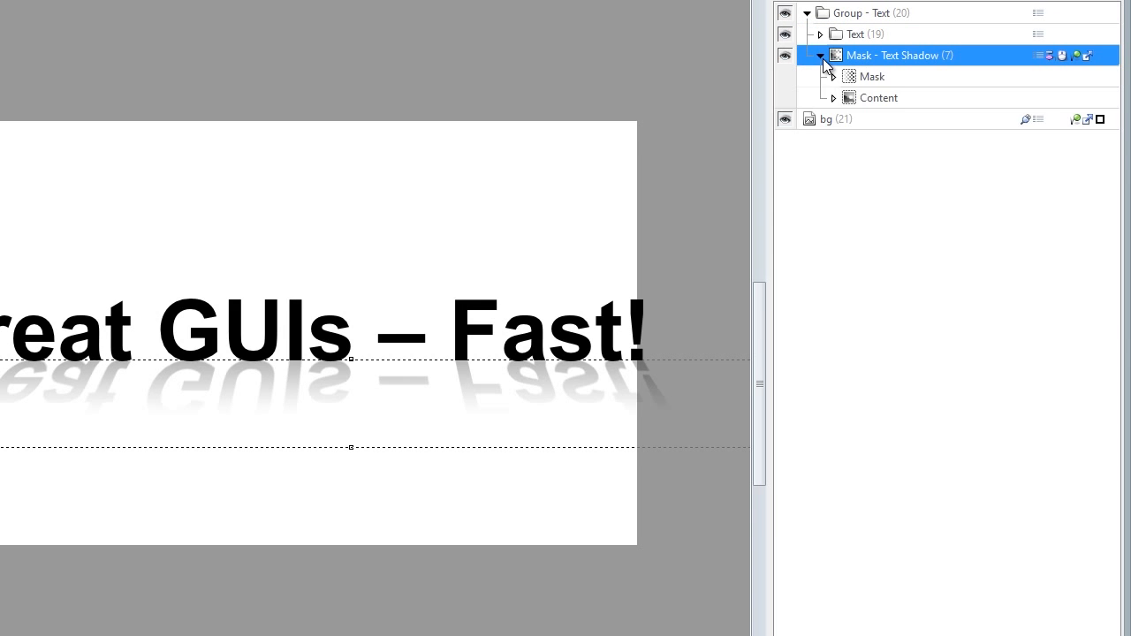
Step: Expand the shadow mask's Mask and Content cards and examine the Readout Object, Image Object, Mask - Text Shadow and Text group
{"action": "left_click", "coordinate": [865, 79]}
{"action": "left_click", "coordinate": [872, 116]}
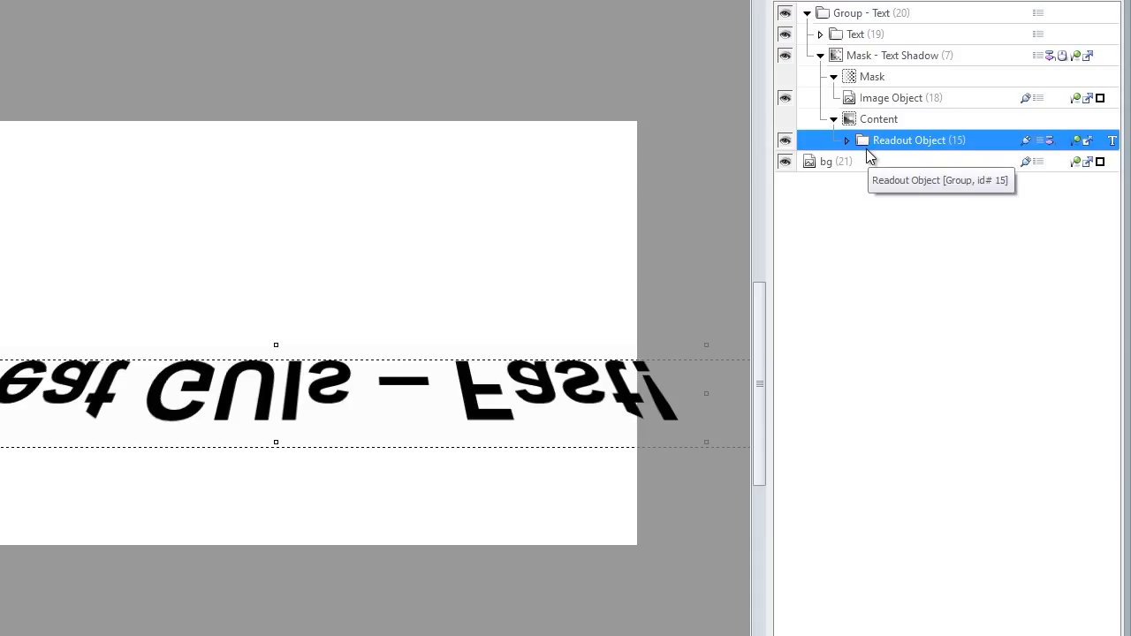
{"action": "left_click", "coordinate": [880, 99]}
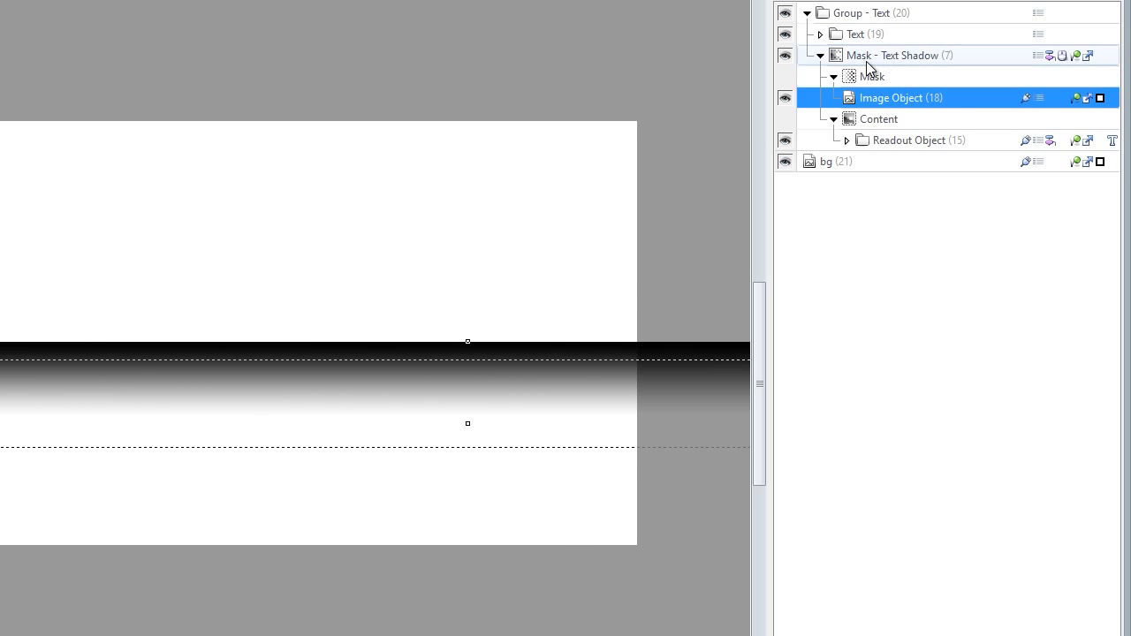
{"action": "left_click", "coordinate": [892, 55]}
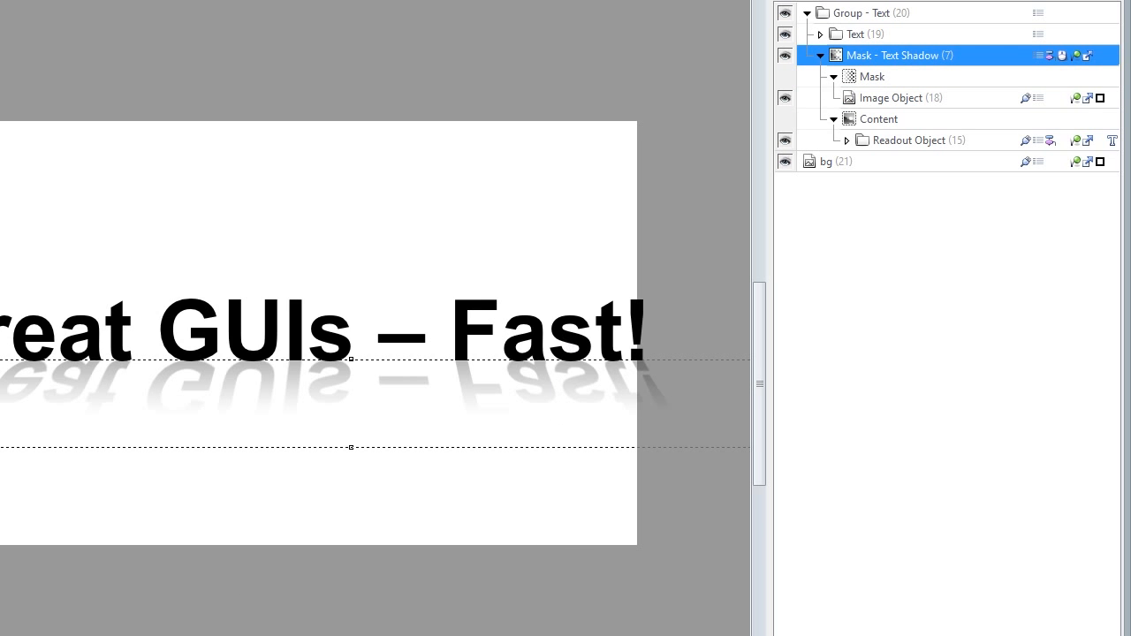
{"action": "left_click", "coordinate": [84, 347]}
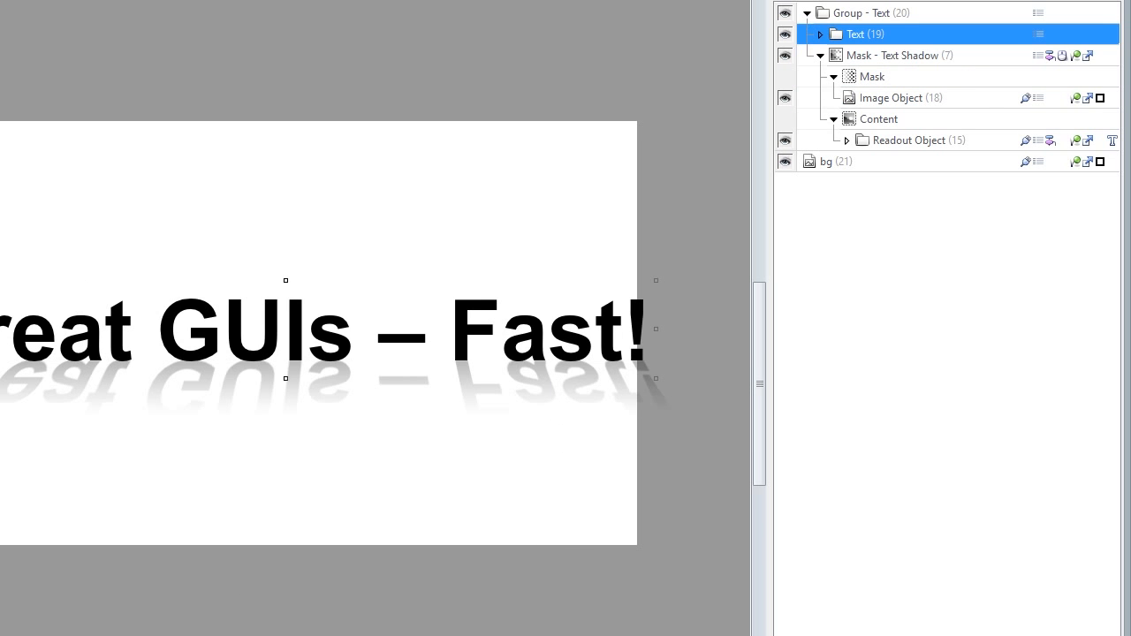
Step: Set Group - Text's Current Readout to "Great GUIs – Fast!!!", and replace it with "Great GUIs – reflection" to test the shadow
{"action": "left_click", "coordinate": [866, 16]}
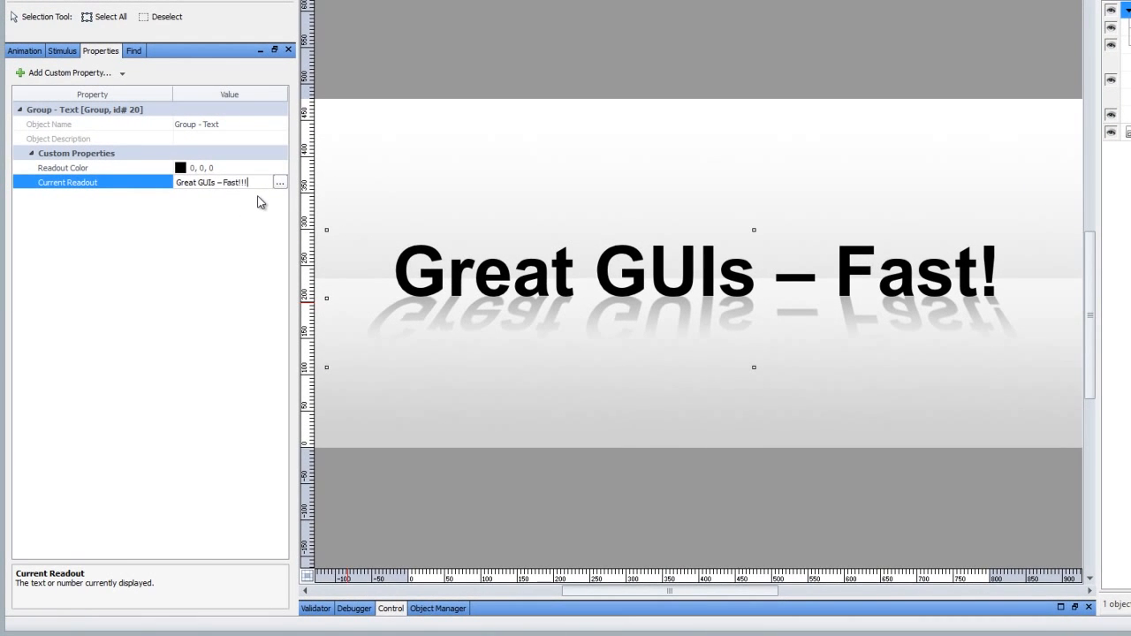
{"action": "key", "text": "Return"}
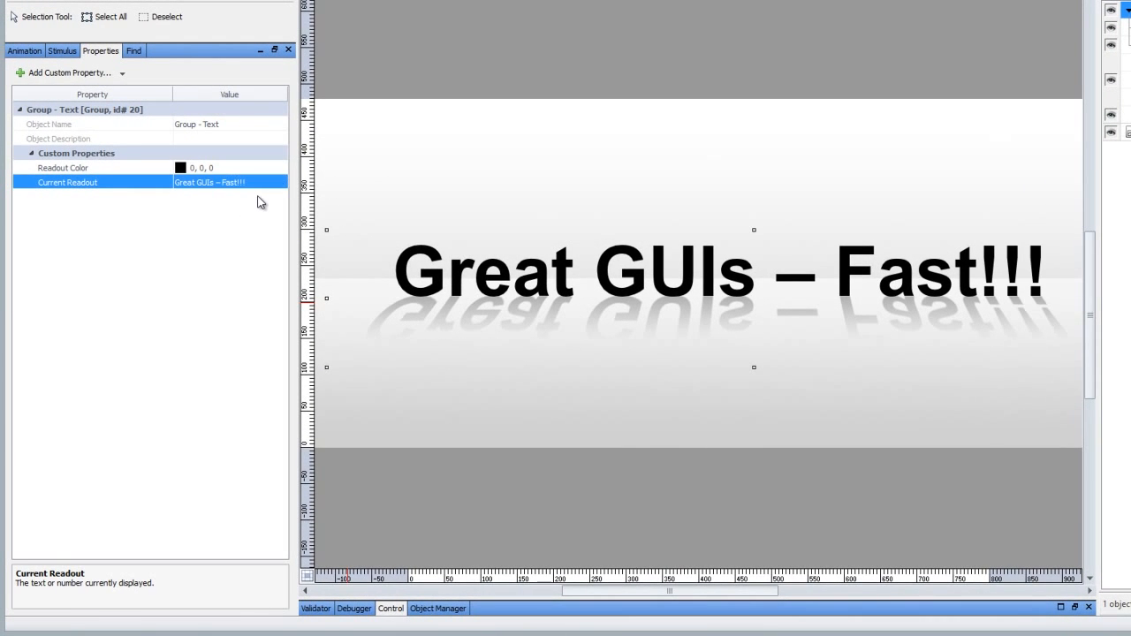
{"action": "left_click", "coordinate": [256, 184]}
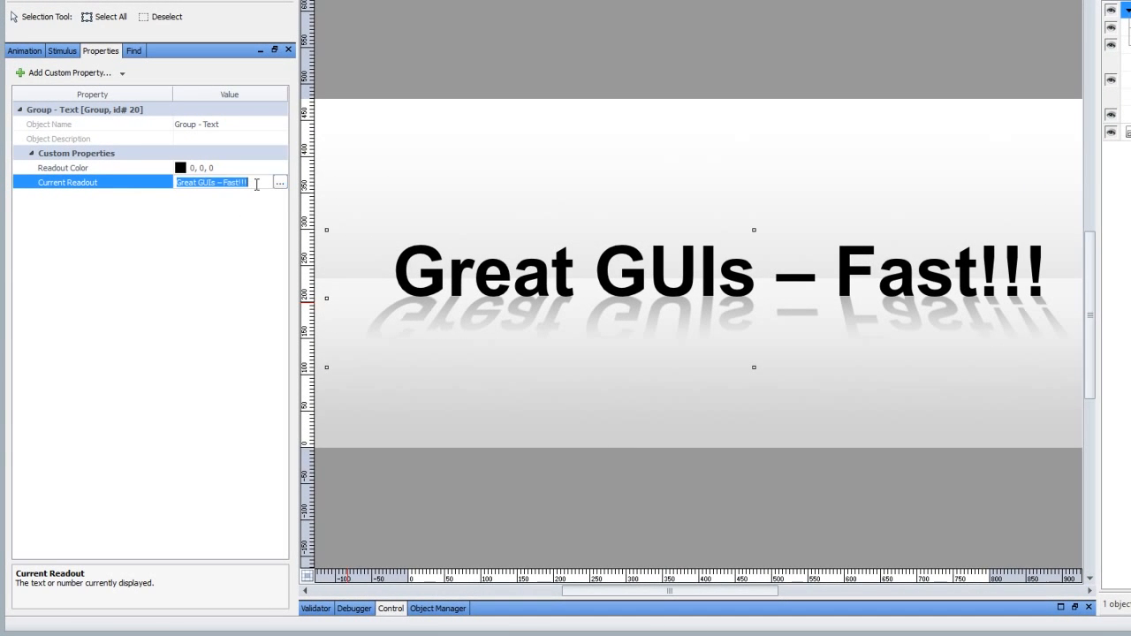
{"action": "left_click", "coordinate": [255, 184]}
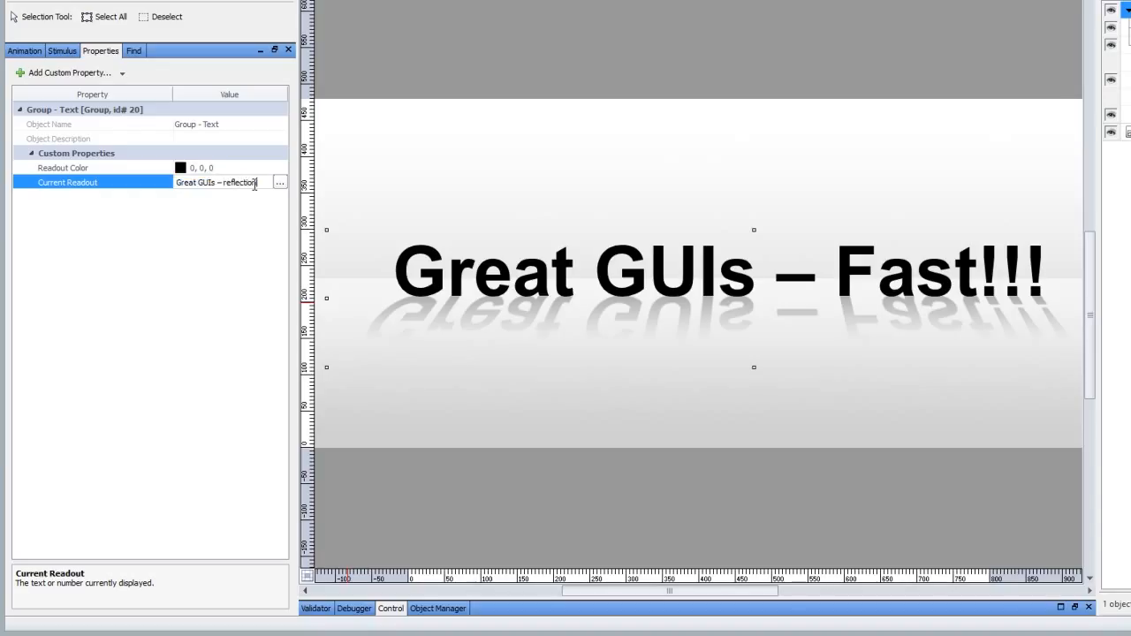
{"action": "key", "text": "Return"}
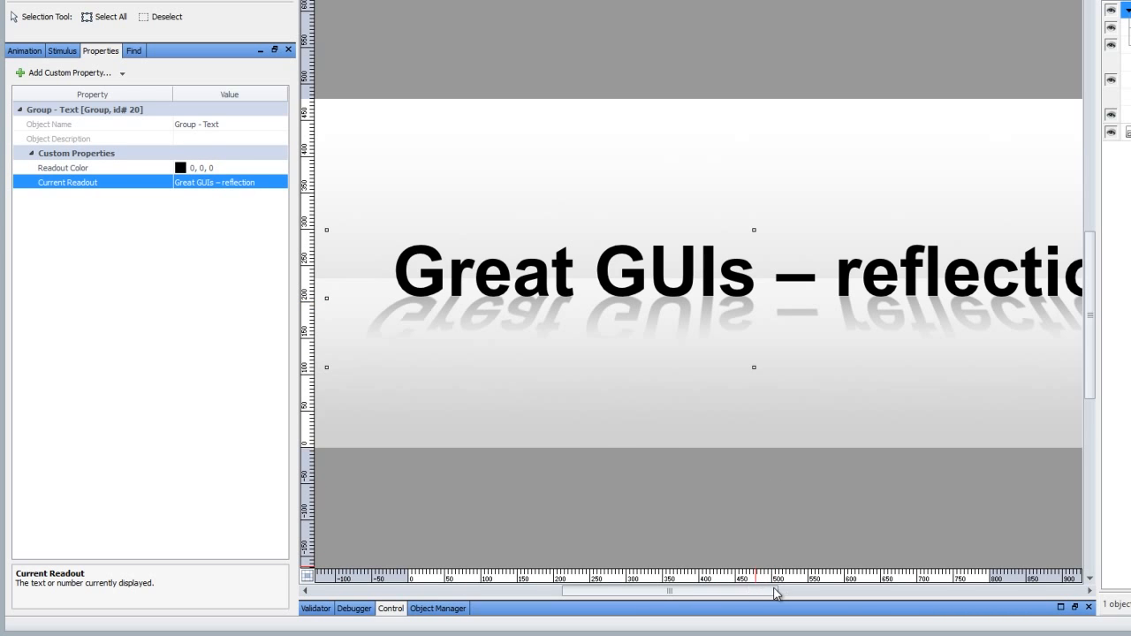
{"action": "mouse_move", "coordinate": [757, 598]}
{"action": "left_mouse_down"}
{"action": "mouse_move", "coordinate": [791, 597]}
{"action": "mouse_move", "coordinate": [745, 597]}
{"action": "left_mouse_up"}
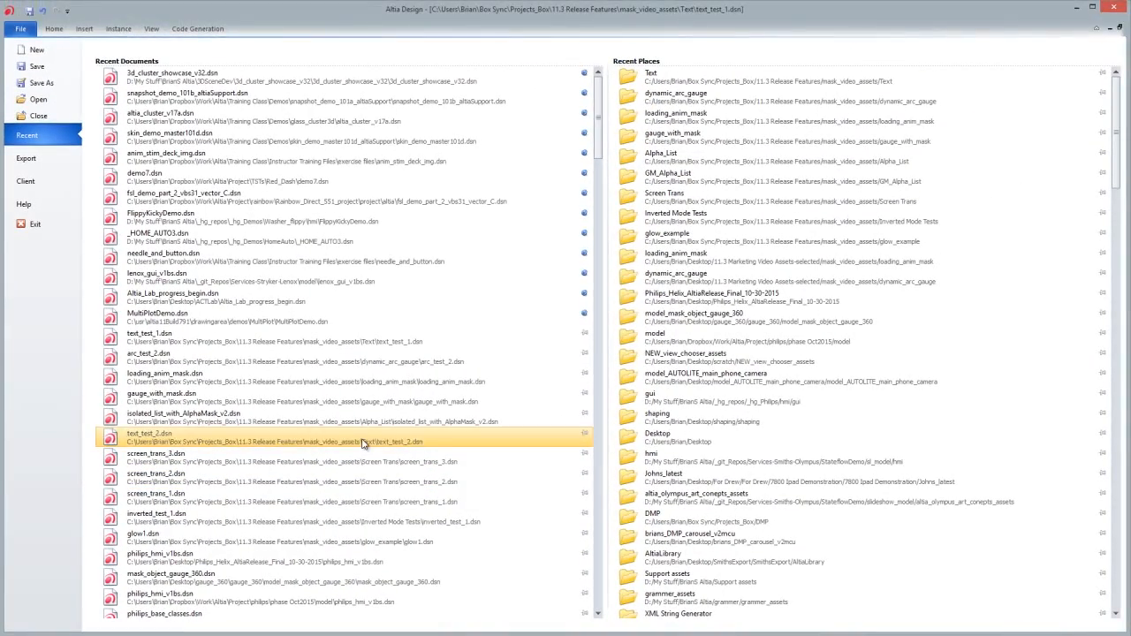
Step: Open the recent design text_test_2.dsn without saving the changes, and select the rainbow Altia text's Mask Object
{"action": "left_click", "coordinate": [362, 443]}
{"action": "left_click", "coordinate": [637, 340]}
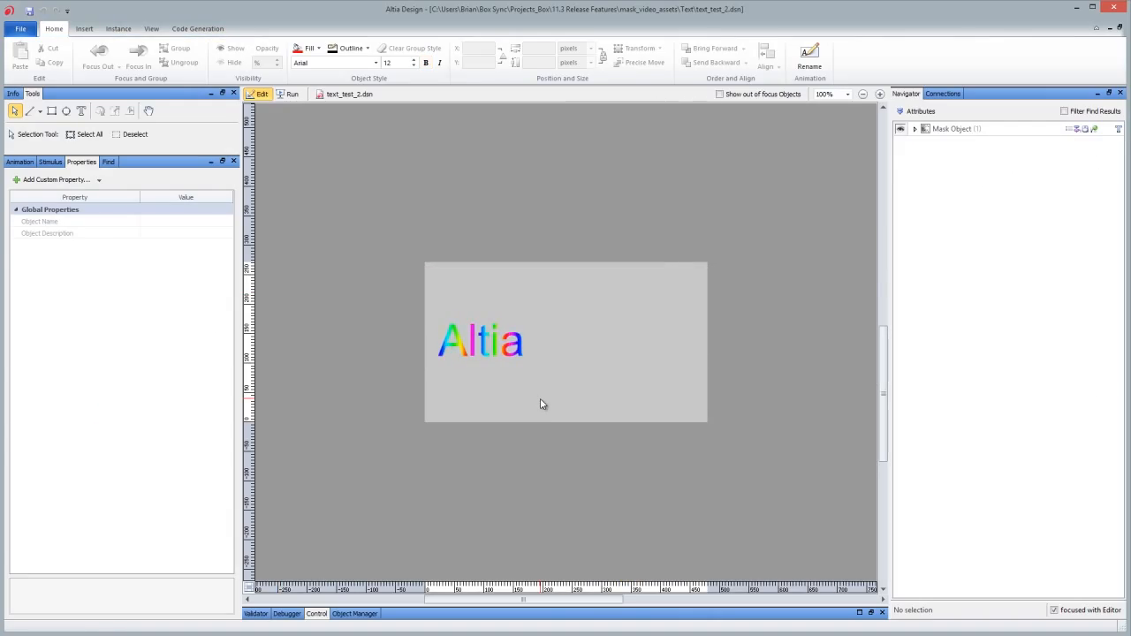
{"action": "left_click", "coordinate": [491, 350]}
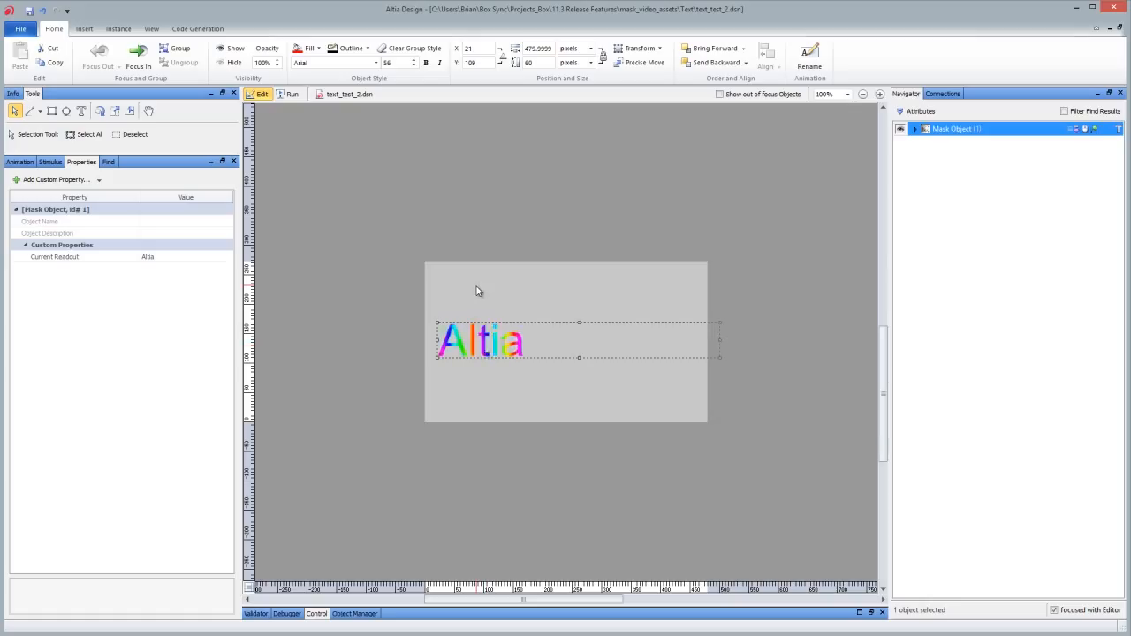
Step: Set the Mask Object's mode animation to 1 to check the inverted mask, and return it to 0
{"action": "left_click", "coordinate": [20, 161]}
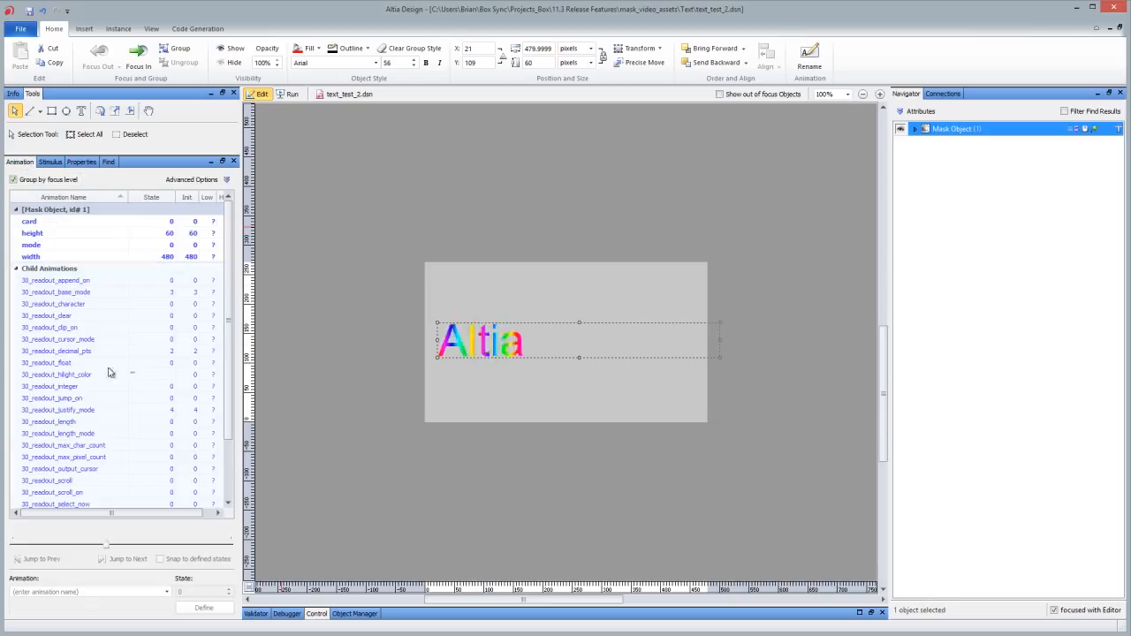
{"action": "left_click", "coordinate": [169, 245]}
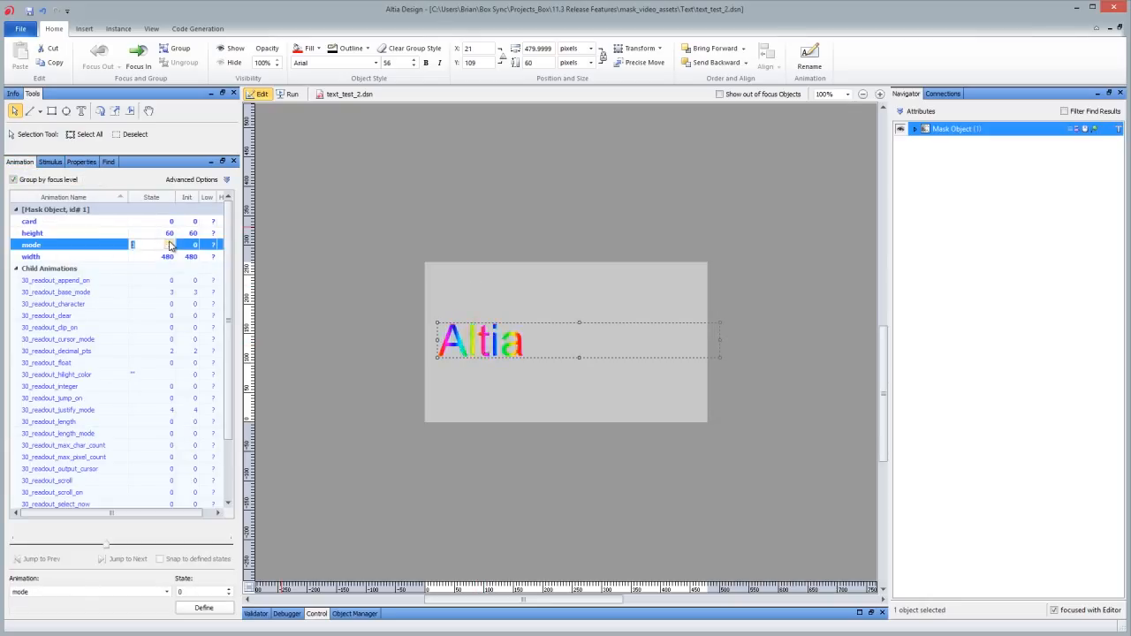
{"action": "type", "text": "1"}
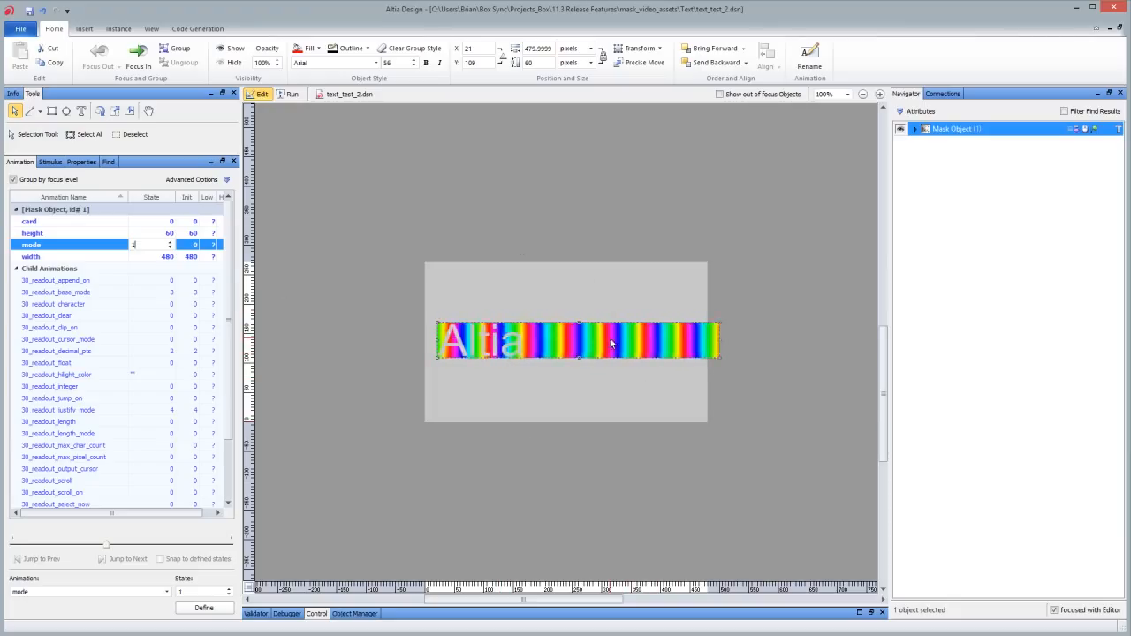
{"action": "left_click", "coordinate": [170, 248]}
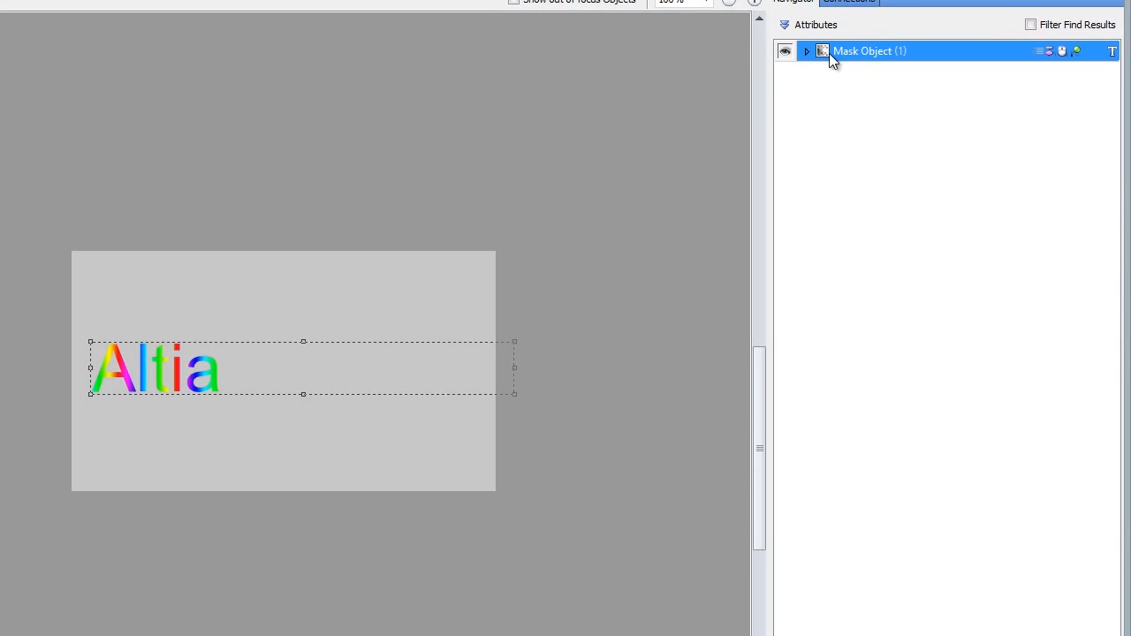
Step: Expand the Mask Object and inspect the Readout Object in its Mask card and the rainbow group in its Content card
{"action": "left_click", "coordinate": [806, 50]}
{"action": "left_click", "coordinate": [820, 71]}
{"action": "left_click", "coordinate": [878, 94]}
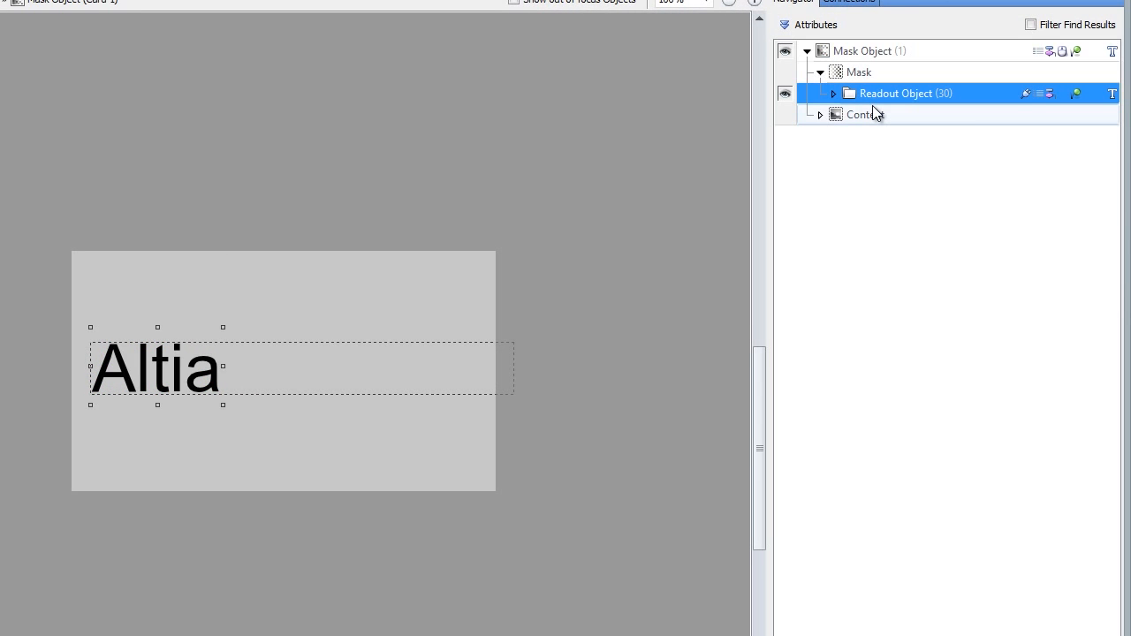
{"action": "left_click", "coordinate": [842, 113]}
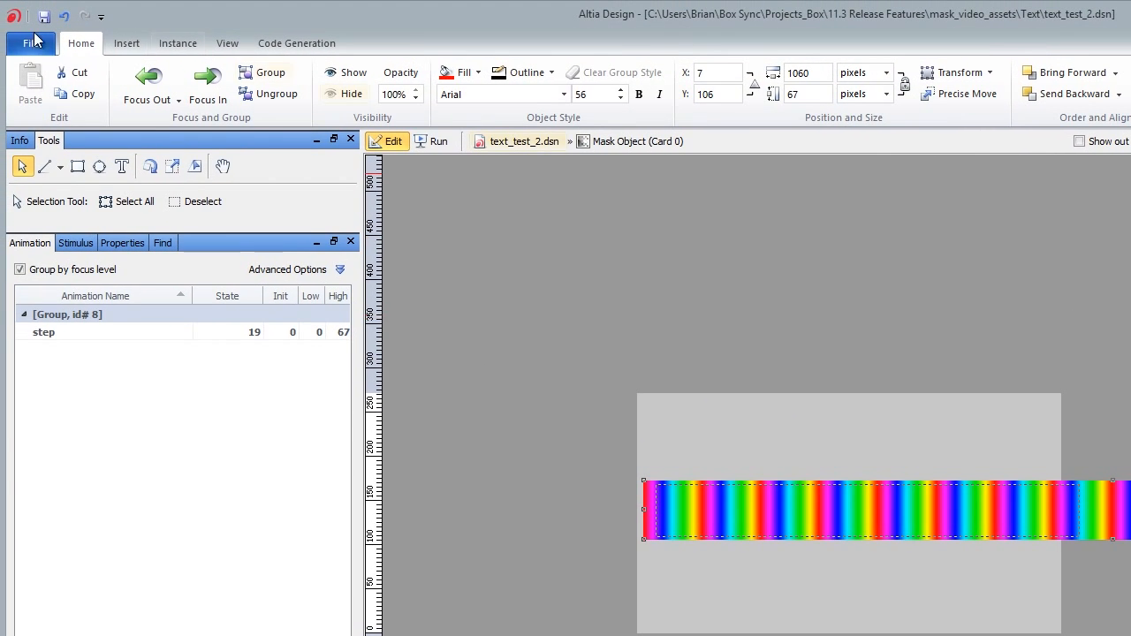
Step: Open the recent design screen_trans_1.dsn and play its transition animation in Run mode, resetting the screen and replaying it
{"action": "left_click", "coordinate": [32, 42]}
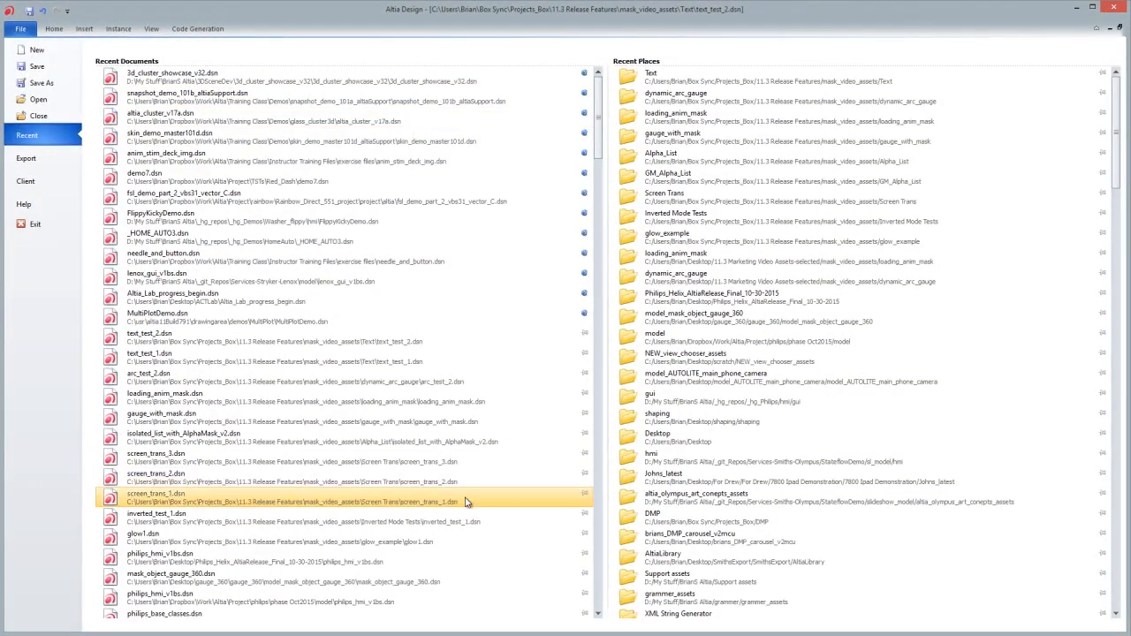
{"action": "left_click", "coordinate": [466, 500]}
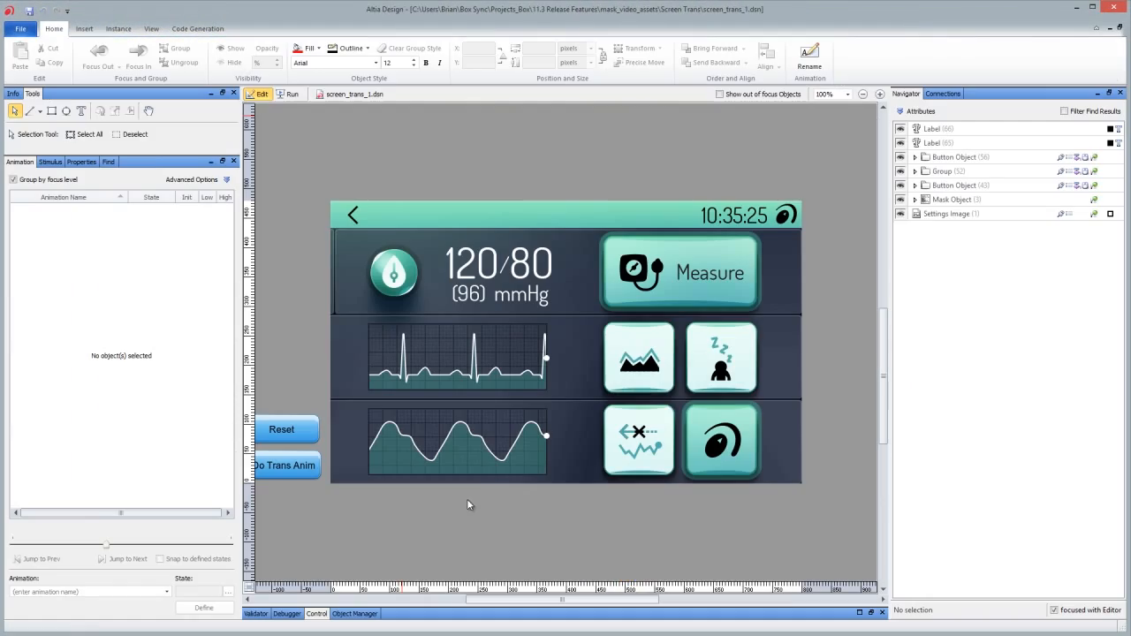
{"action": "left_click", "coordinate": [290, 94]}
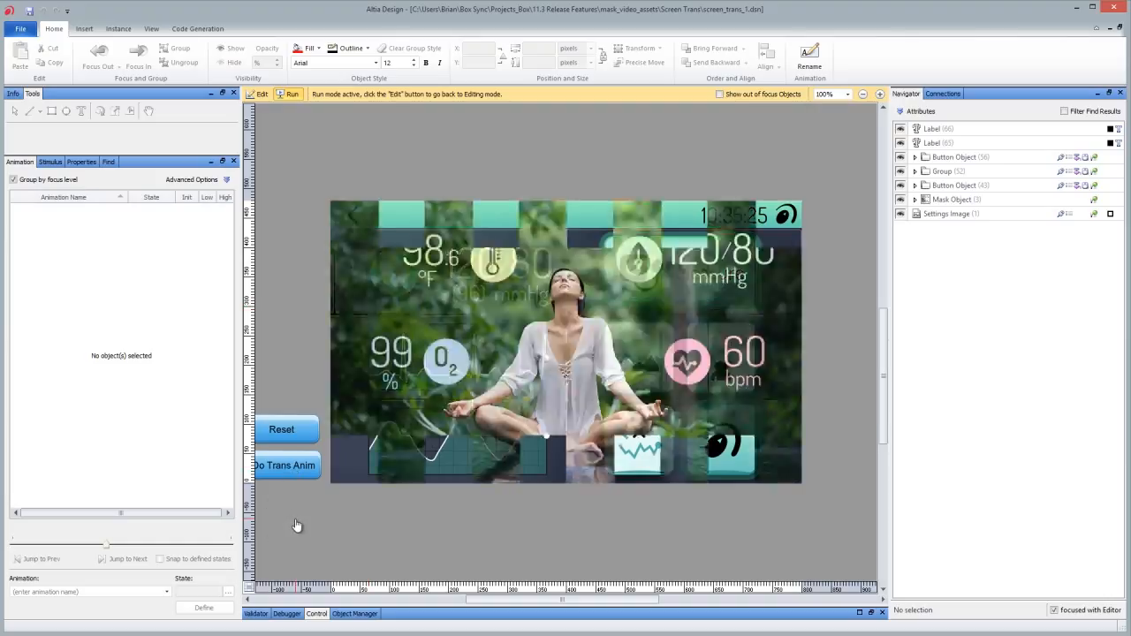
{"action": "left_click", "coordinate": [294, 429]}
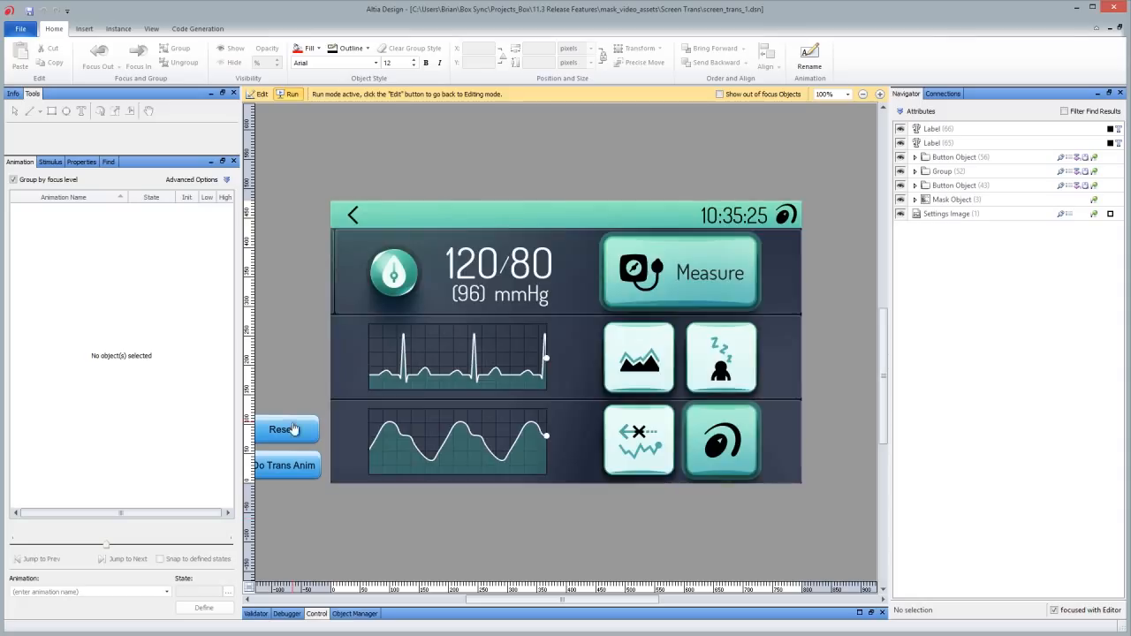
{"action": "left_click", "coordinate": [298, 475]}
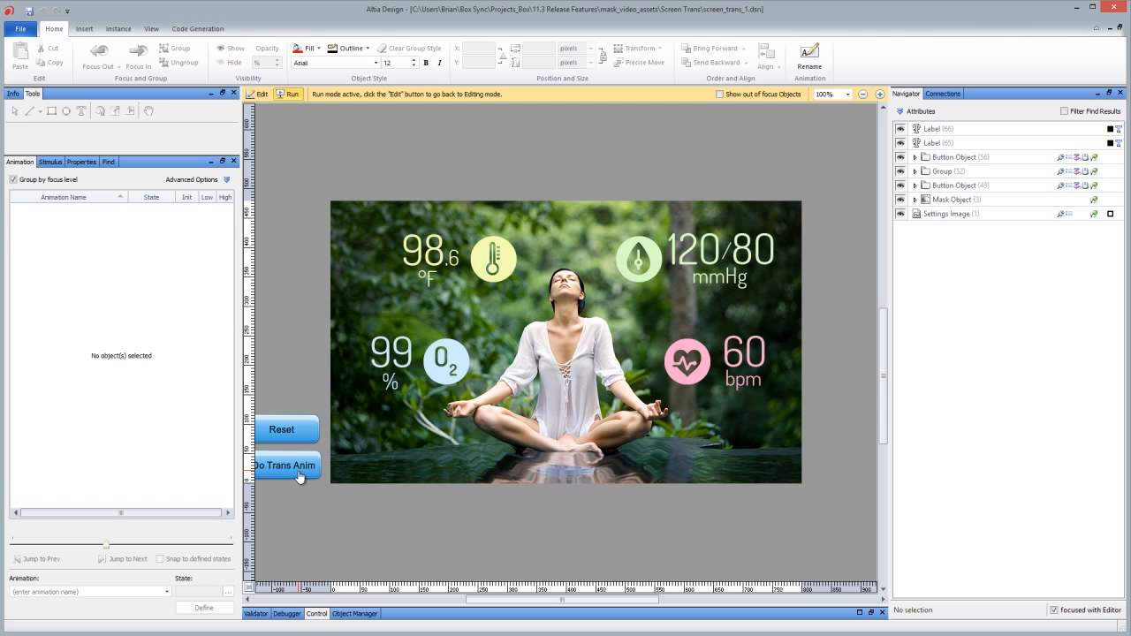
Step: Open the recent design screen_trans_2.dsn and play its transition animation in Run mode, resetting the screen and replaying it
{"action": "left_click", "coordinate": [21, 28]}
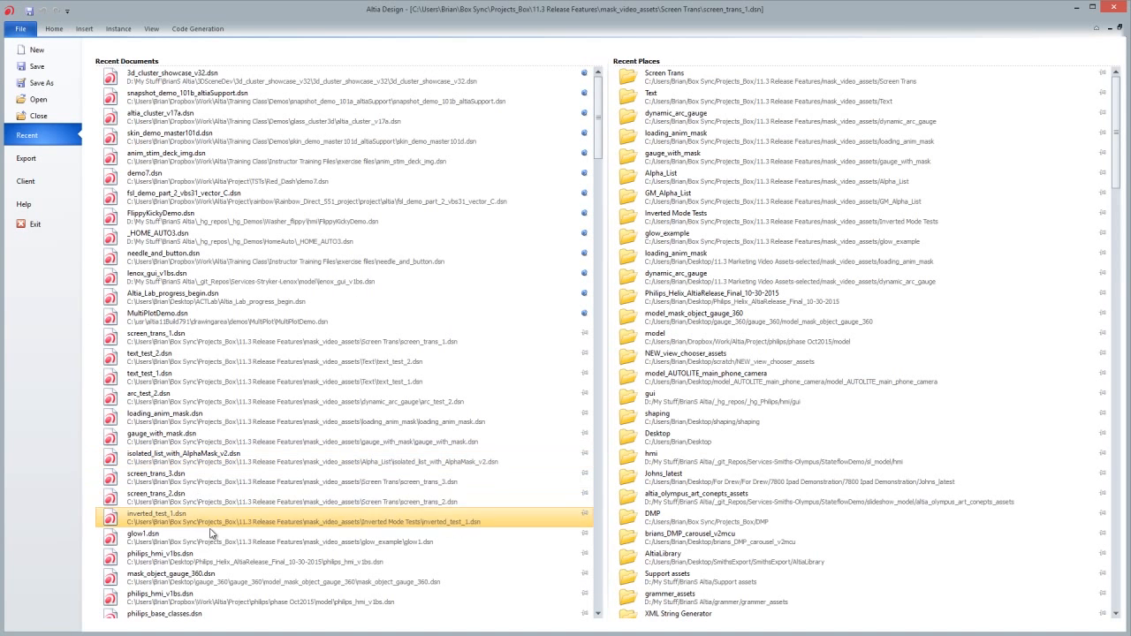
{"action": "left_click", "coordinate": [223, 500]}
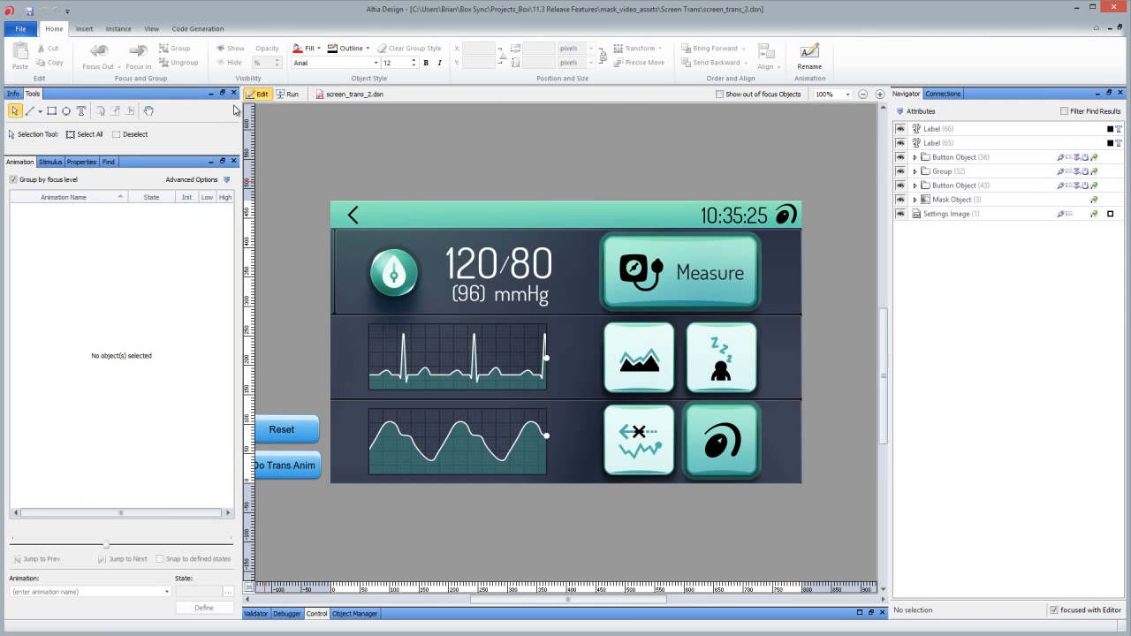
{"action": "left_click", "coordinate": [289, 94]}
{"action": "left_click", "coordinate": [274, 467]}
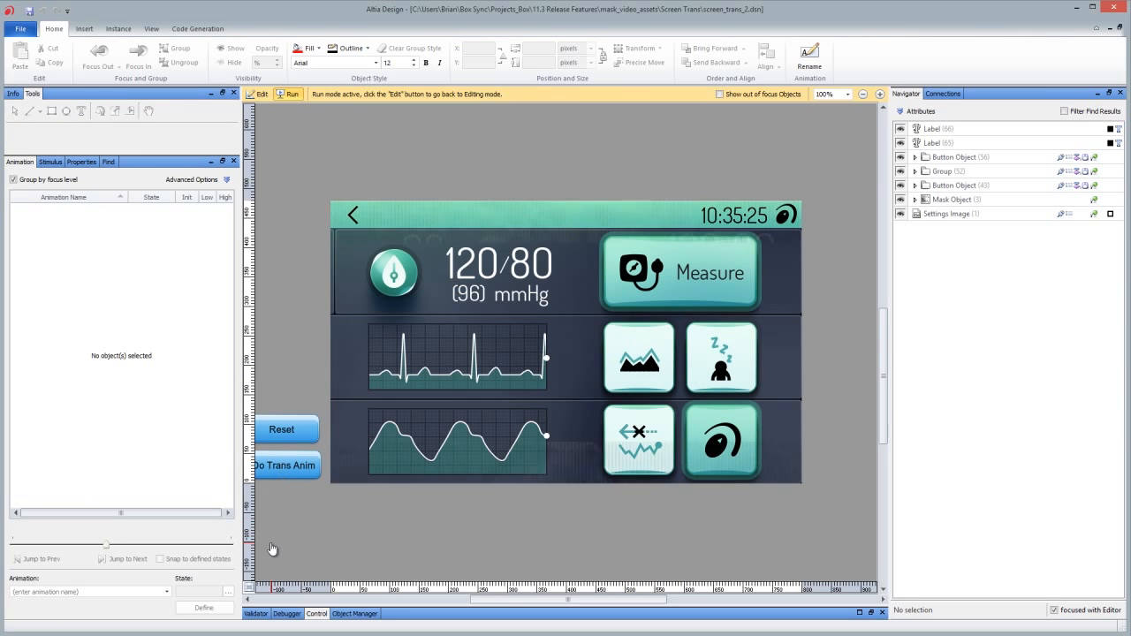
{"action": "left_click", "coordinate": [302, 431]}
{"action": "left_click", "coordinate": [301, 471]}
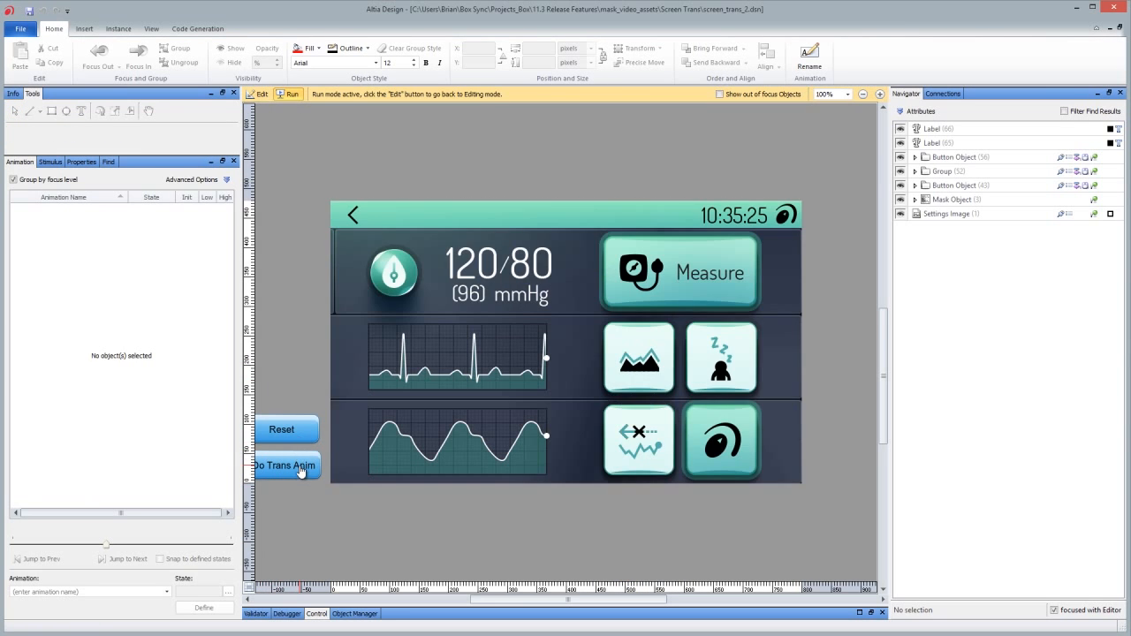
Step: Open the recent design screen_trans_3.dsn and play its transition animation several times in Run mode
{"action": "left_click", "coordinate": [23, 31]}
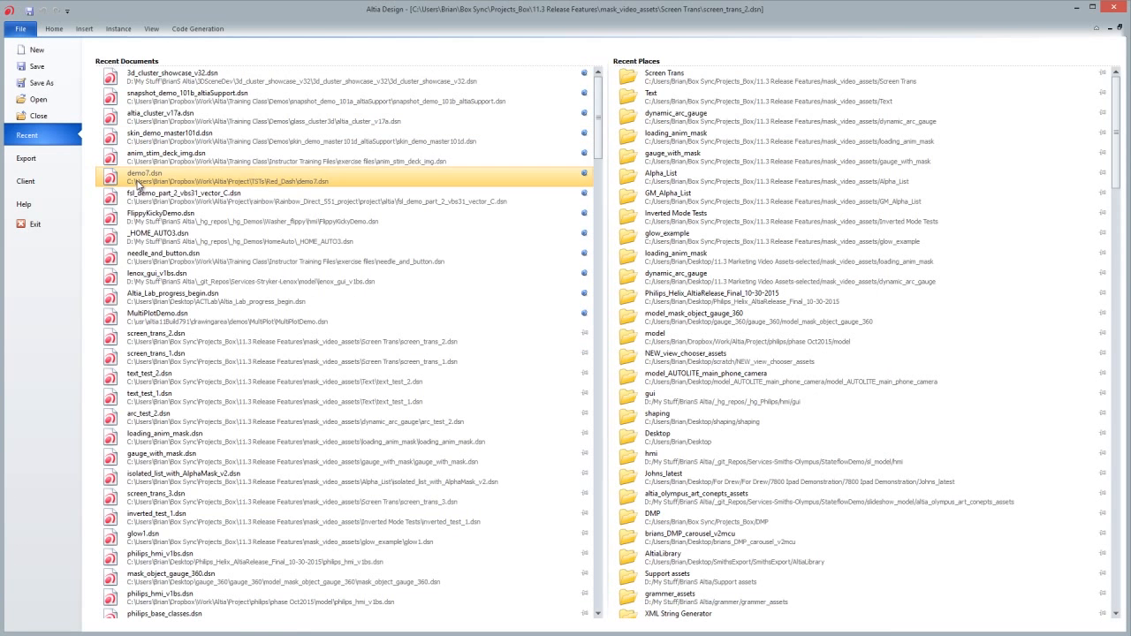
{"action": "left_click", "coordinate": [447, 508]}
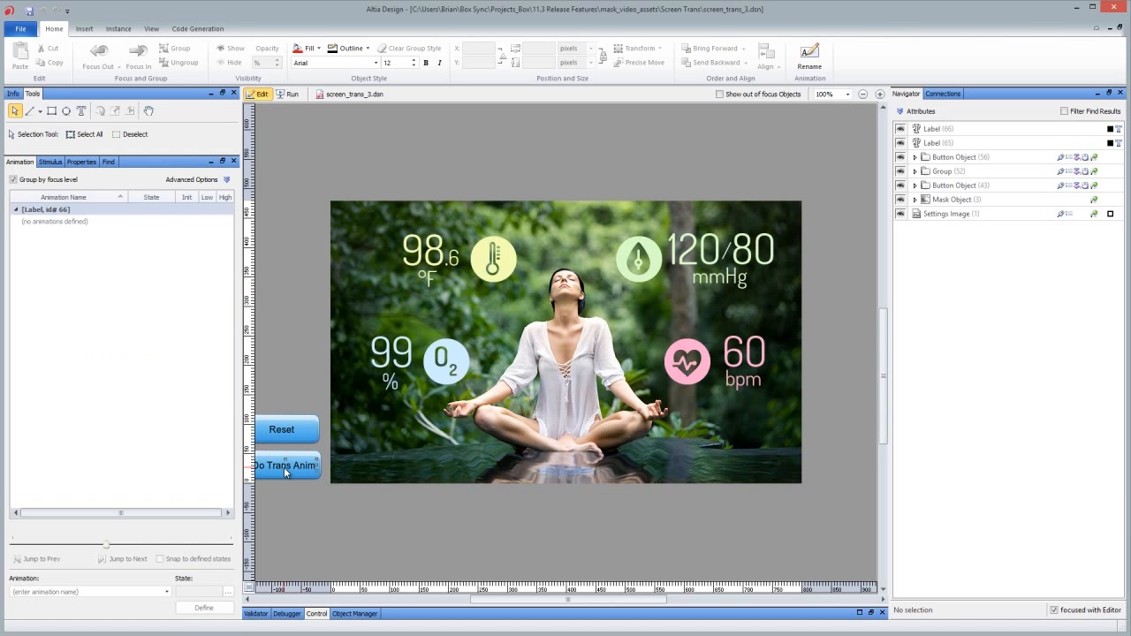
{"action": "left_click", "coordinate": [287, 94]}
{"action": "left_click", "coordinate": [282, 471]}
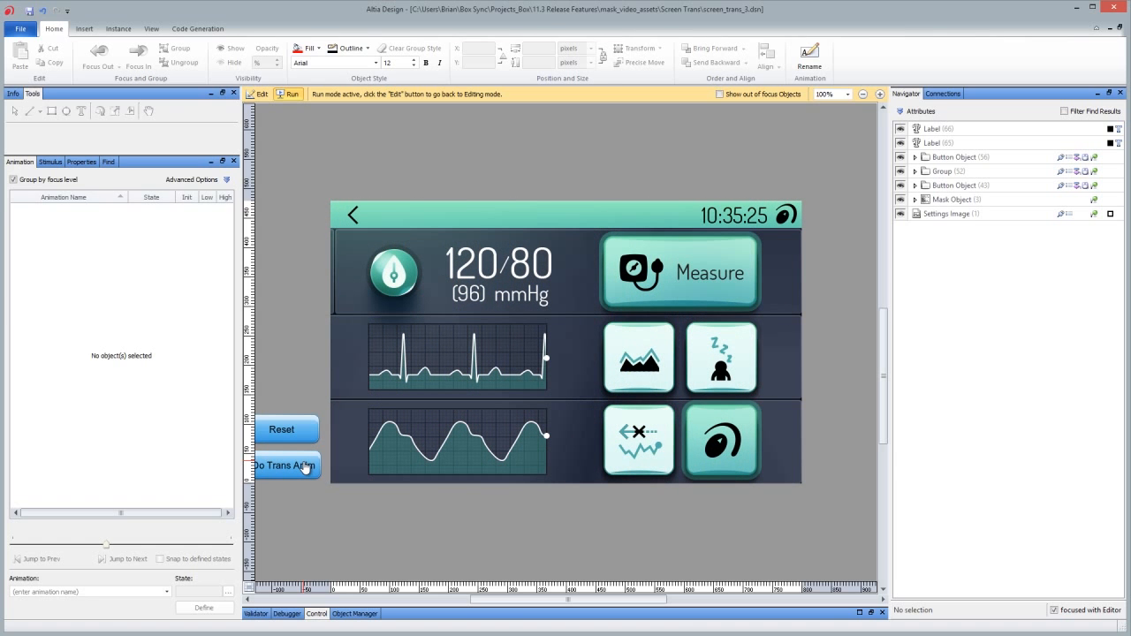
{"action": "left_click", "coordinate": [303, 466]}
{"action": "left_click", "coordinate": [283, 466]}
{"action": "left_click", "coordinate": [283, 466]}
Step: Open the recent design inverted_test_1.dsn
{"action": "left_click", "coordinate": [20, 28]}
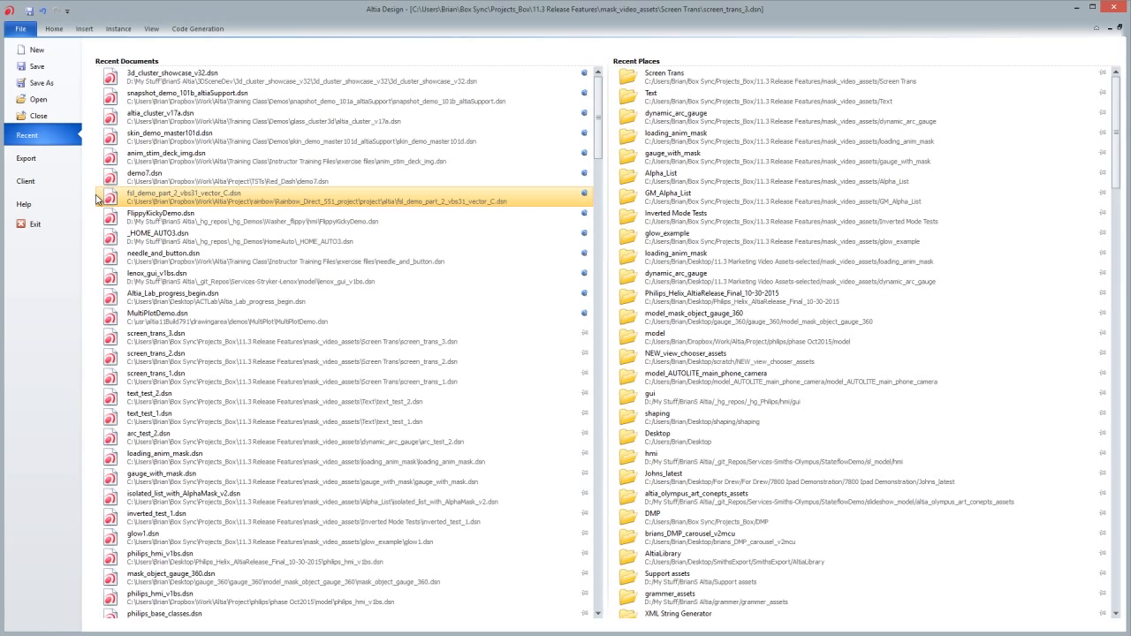
{"action": "left_click", "coordinate": [254, 523]}
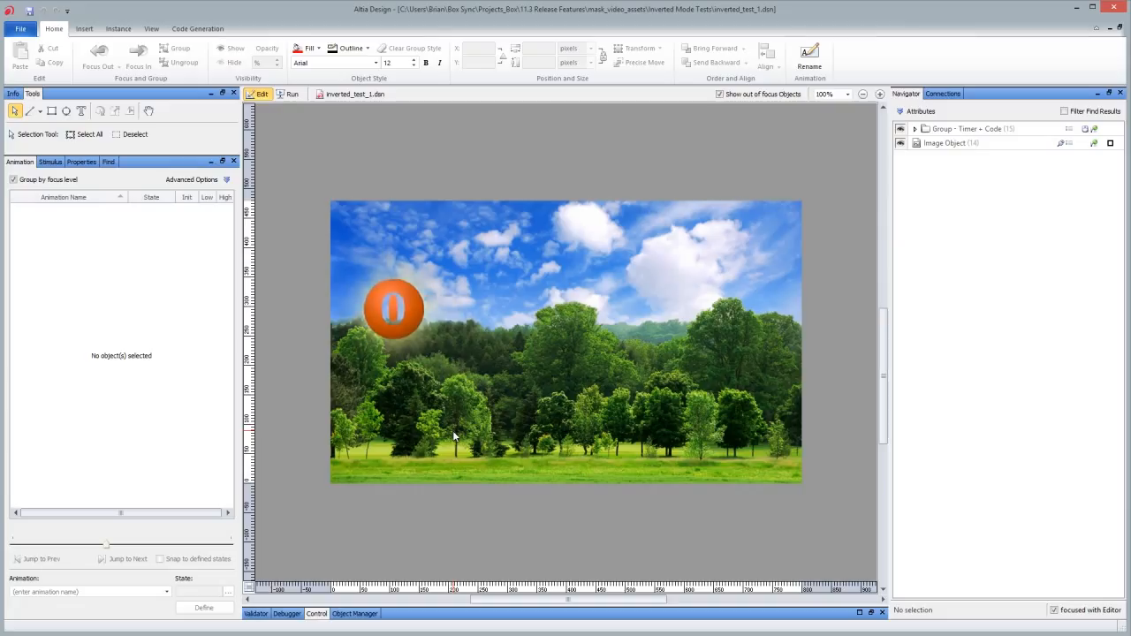
Step: Switch the Timer + Code group's 1_49_mode animation to 0 and back to 1 to compare normal and inverted masking
{"action": "left_click", "coordinate": [414, 312]}
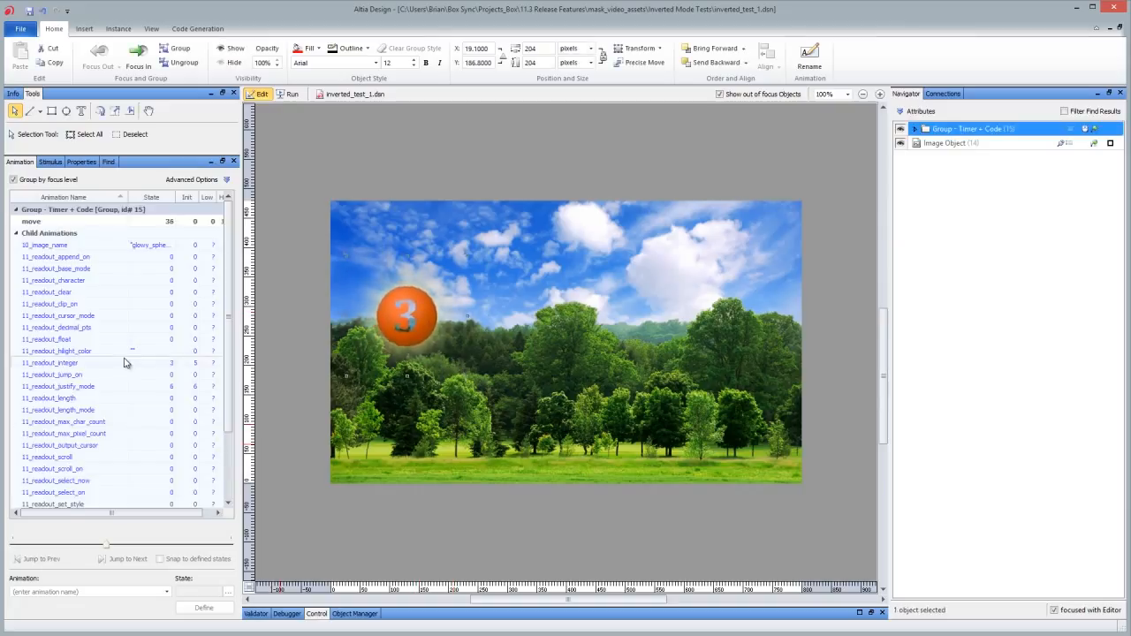
{"action": "scroll", "coordinate": [237, 370], "scroll_direction": "down", "scroll_amount": 3}
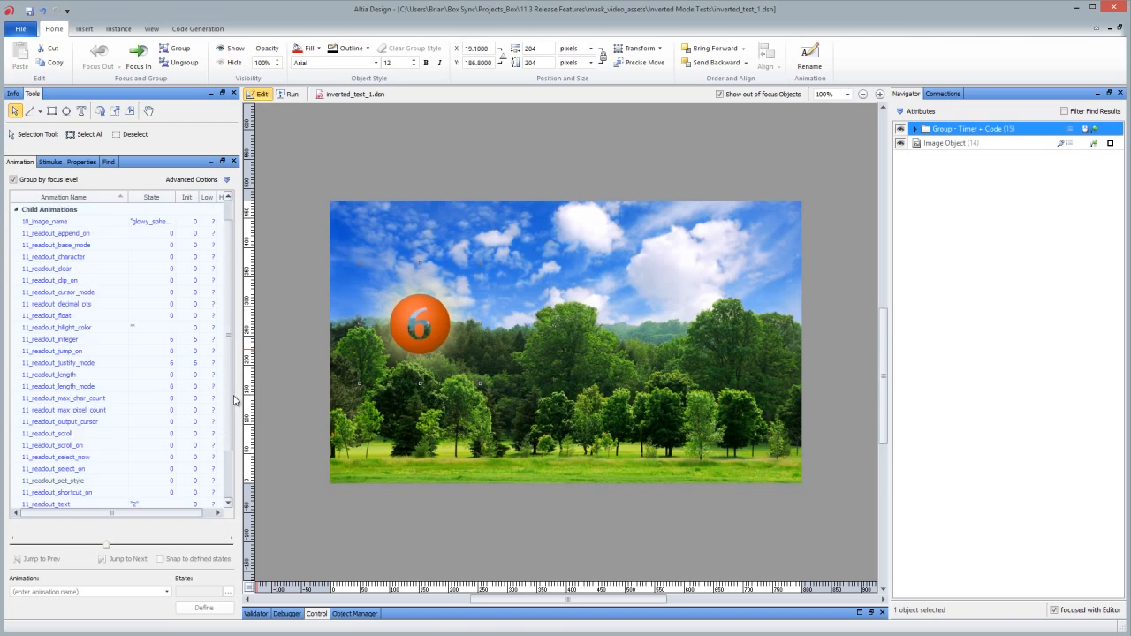
{"action": "left_click", "coordinate": [160, 480]}
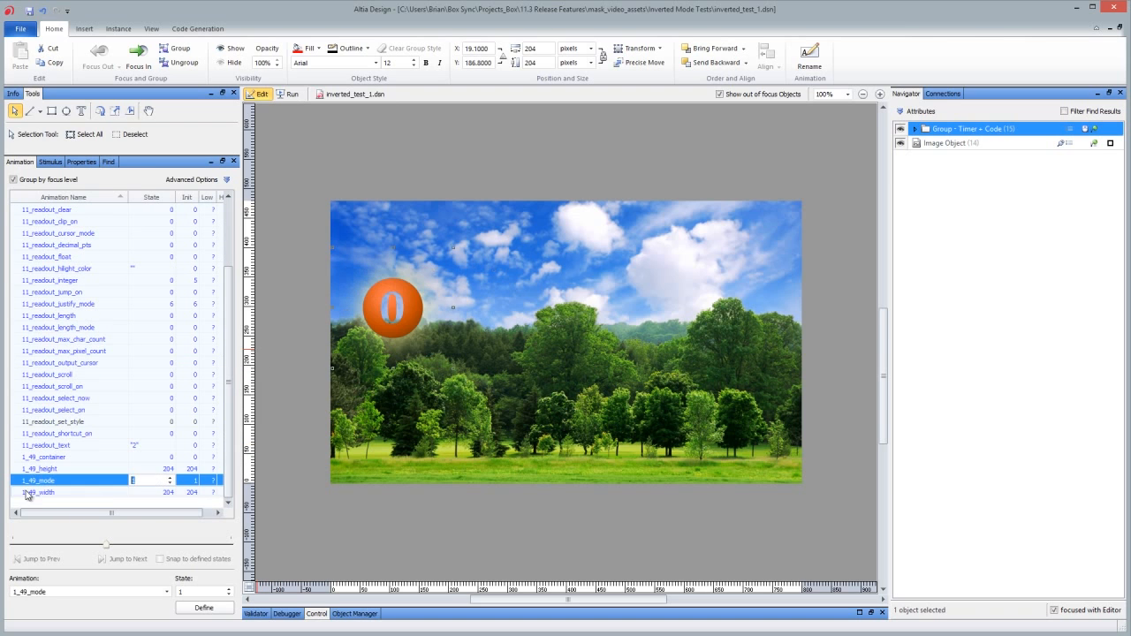
{"action": "left_click", "coordinate": [170, 483]}
{"action": "left_click", "coordinate": [170, 484]}
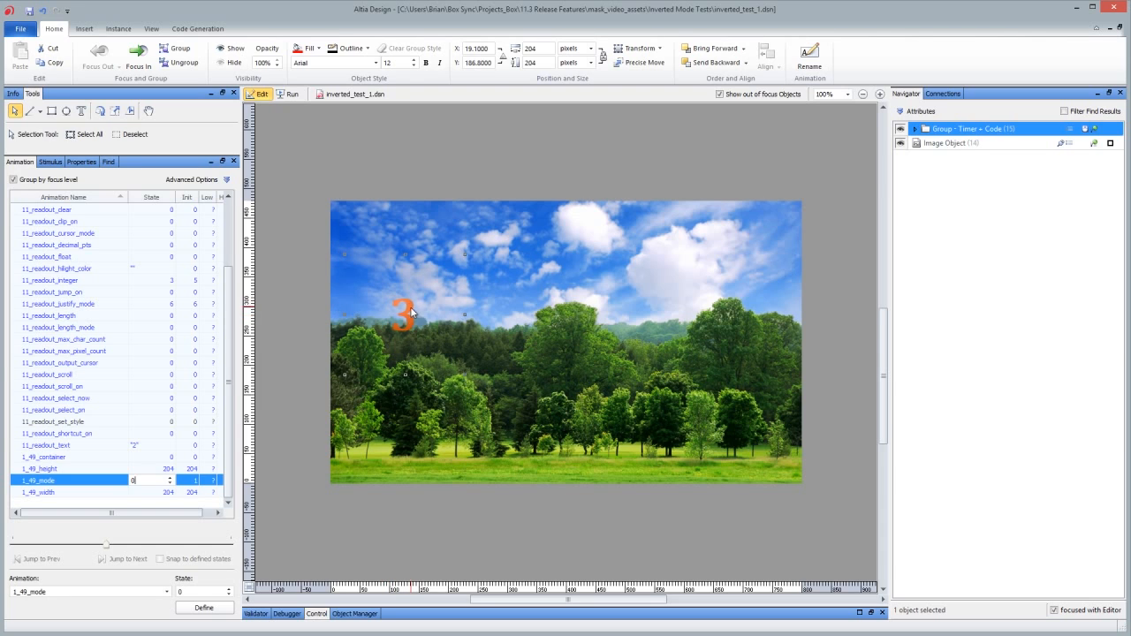
{"action": "left_click", "coordinate": [170, 477]}
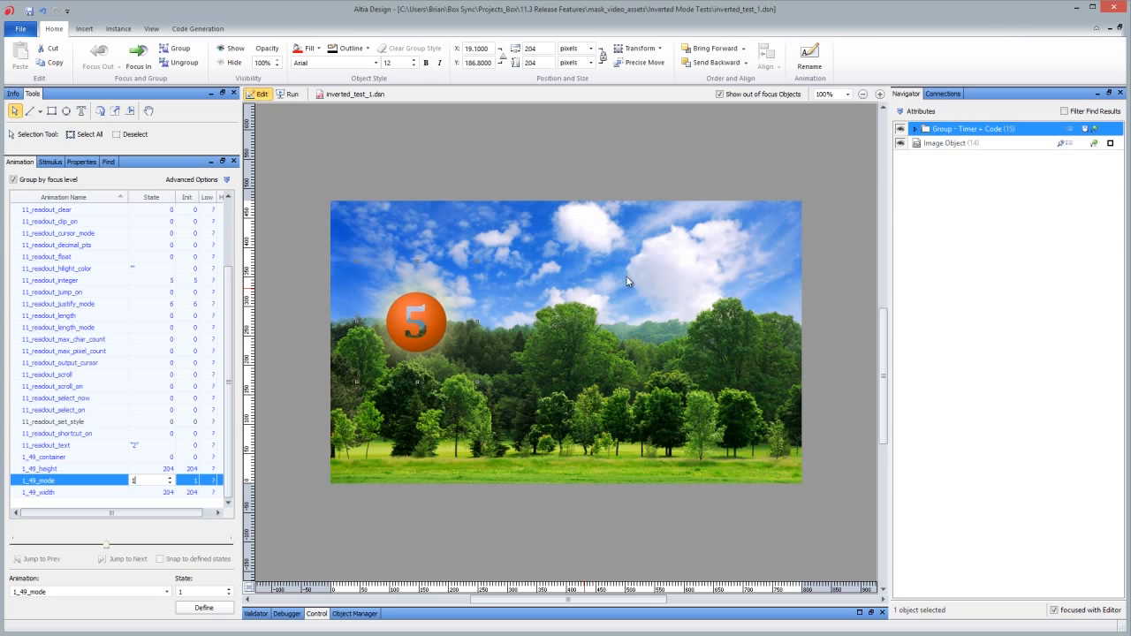
Step: Expand the Timer + Code group's mask object and inspect its readout mask and image content with out-of-focus objects hidden
{"action": "left_click", "coordinate": [914, 130]}
{"action": "left_click", "coordinate": [924, 144]}
{"action": "left_click", "coordinate": [961, 161]}
{"action": "left_click", "coordinate": [962, 186]}
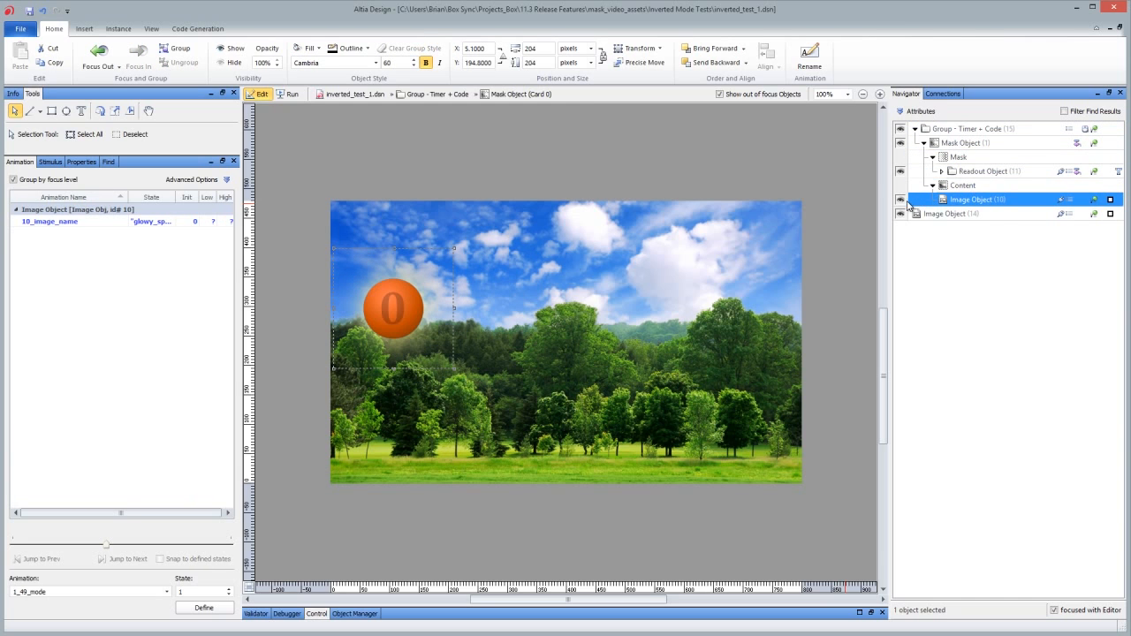
{"action": "left_click", "coordinate": [733, 97]}
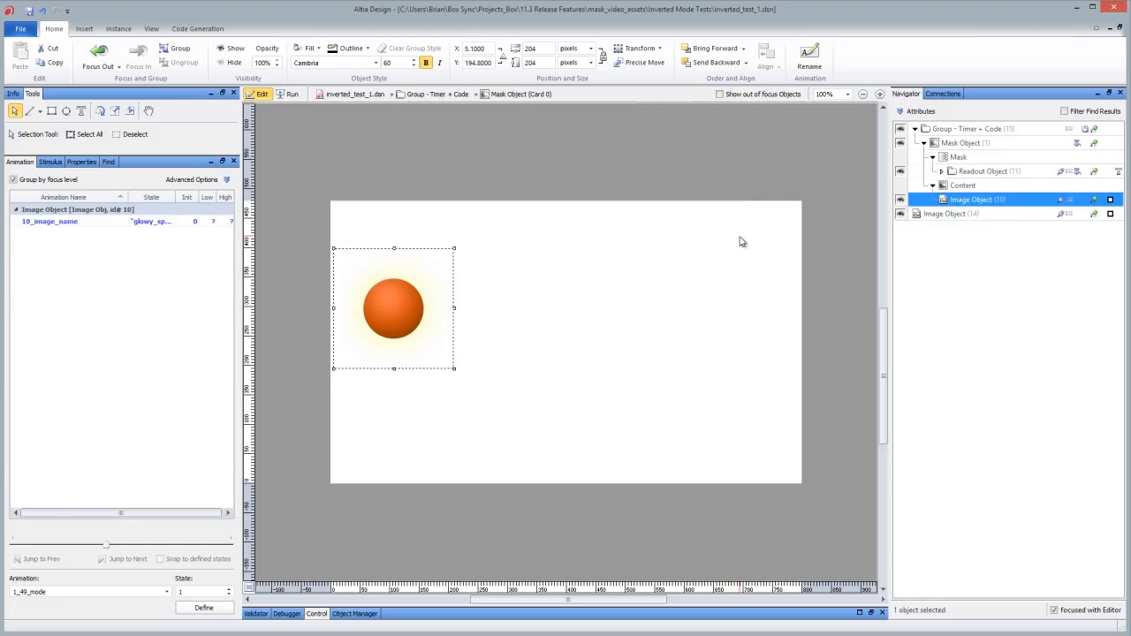
{"action": "left_click", "coordinate": [969, 171]}
{"action": "left_click", "coordinate": [975, 202]}
Step: Set the 1_49_mode state of the Timer + Code group to 0 once more and restore it to 1
{"action": "left_click", "coordinate": [972, 131]}
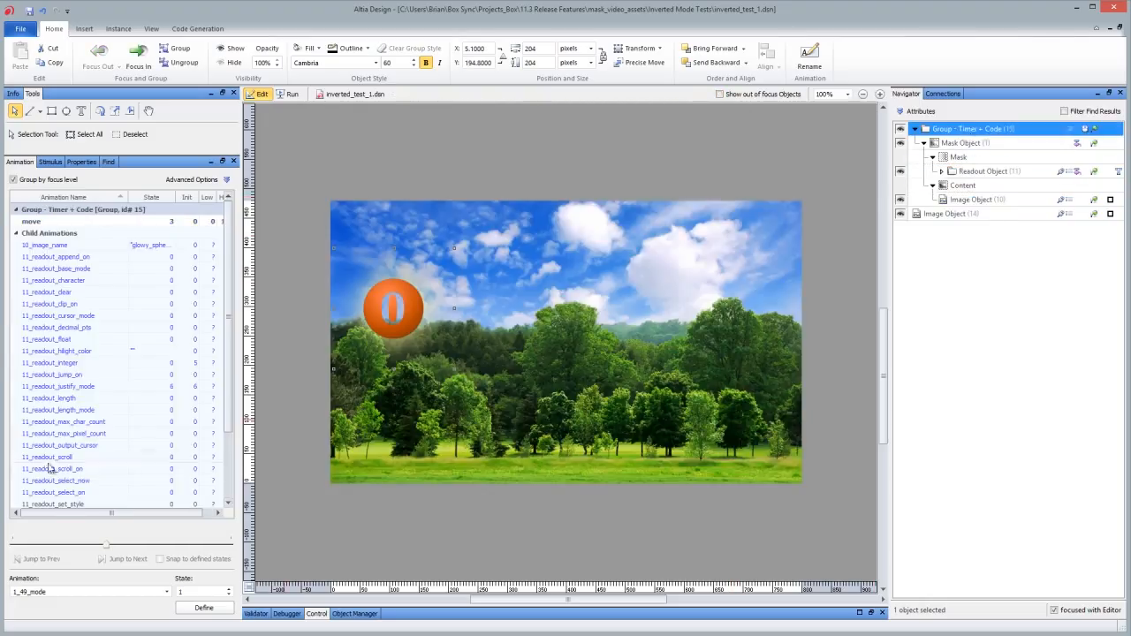
{"action": "scroll", "coordinate": [169, 429], "scroll_direction": "down", "scroll_amount": 3}
{"action": "left_click", "coordinate": [160, 479]}
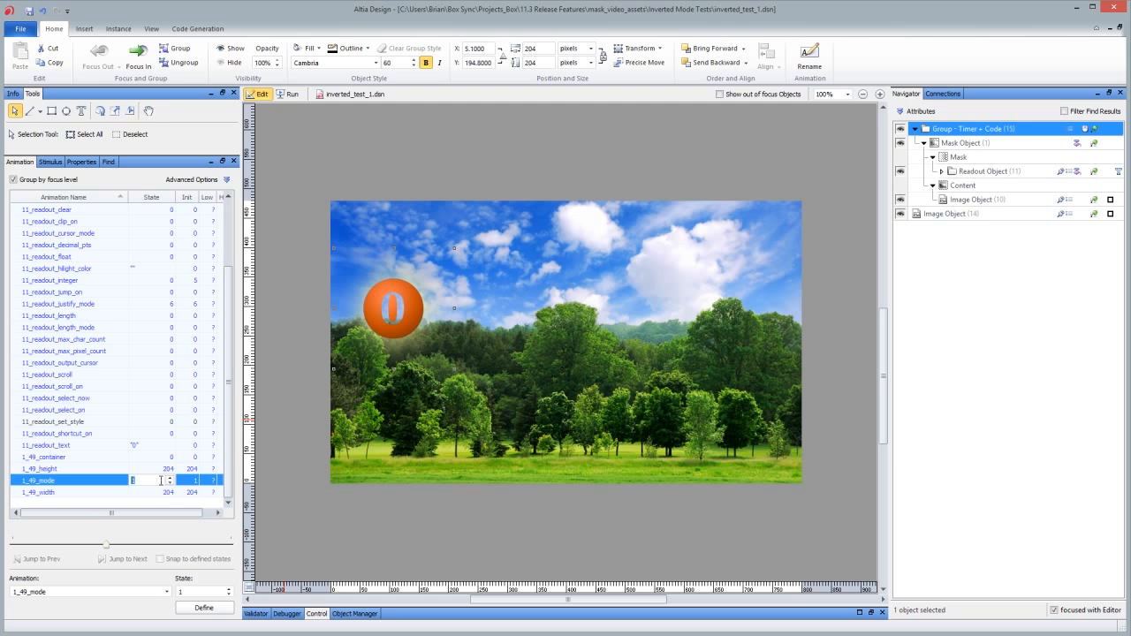
{"action": "type", "text": "0"}
{"action": "key", "text": "BackSpace"}
{"action": "type", "text": "1"}
Step: Open the recent design glow1.dsn and move the blue glow over the yellow gradient's left edge, to about X 282, Y 62
{"action": "left_click", "coordinate": [20, 30]}
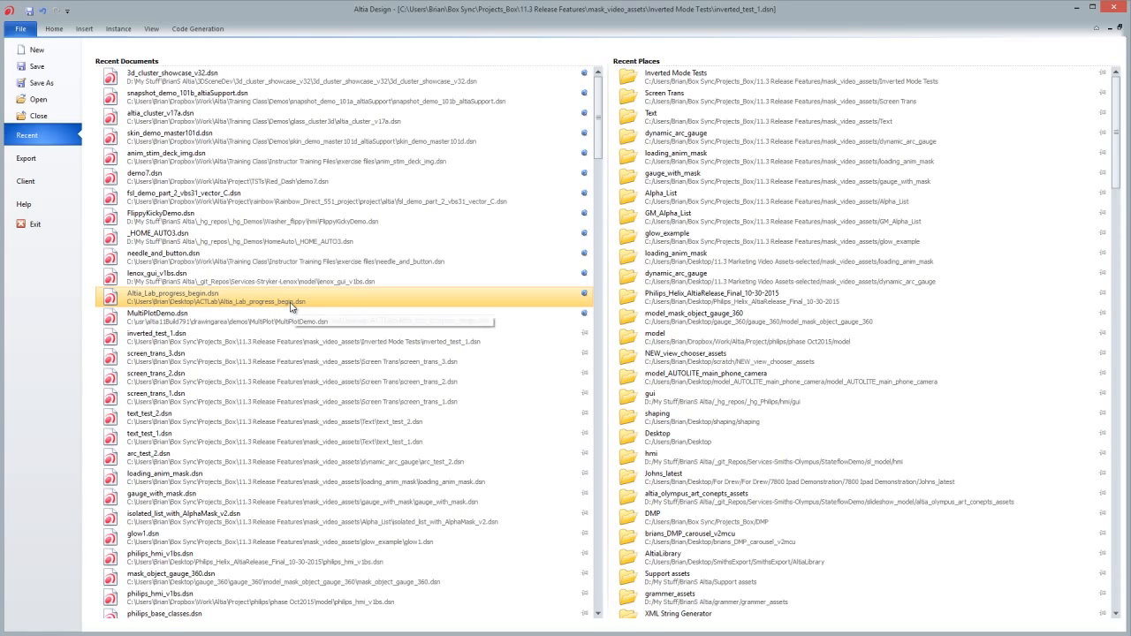
{"action": "left_click", "coordinate": [354, 537]}
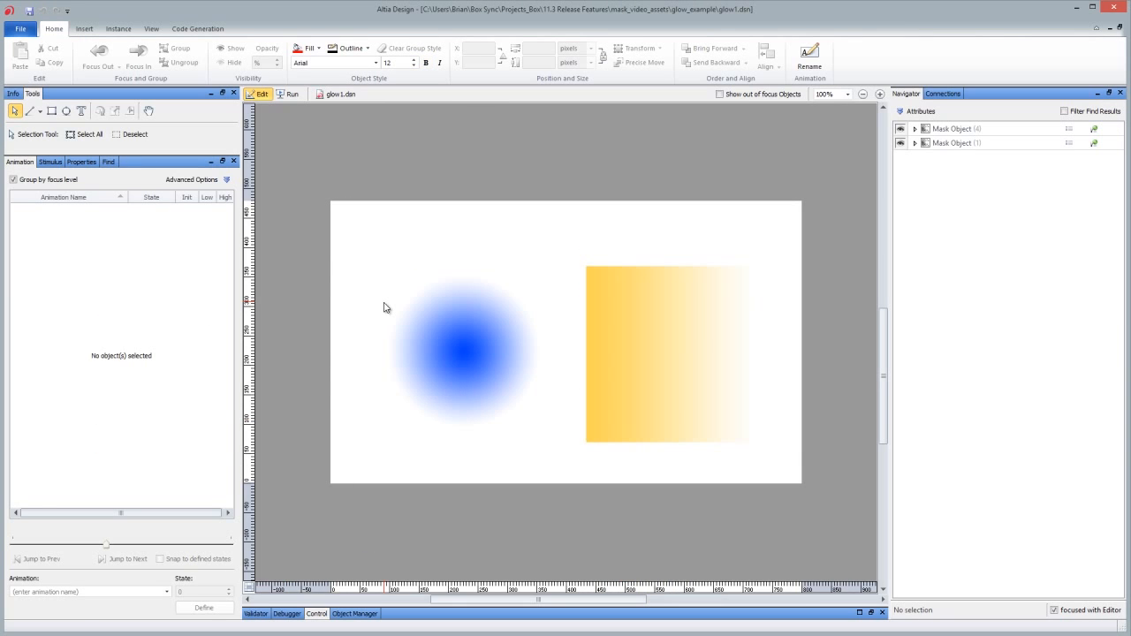
{"action": "left_click", "coordinate": [415, 336]}
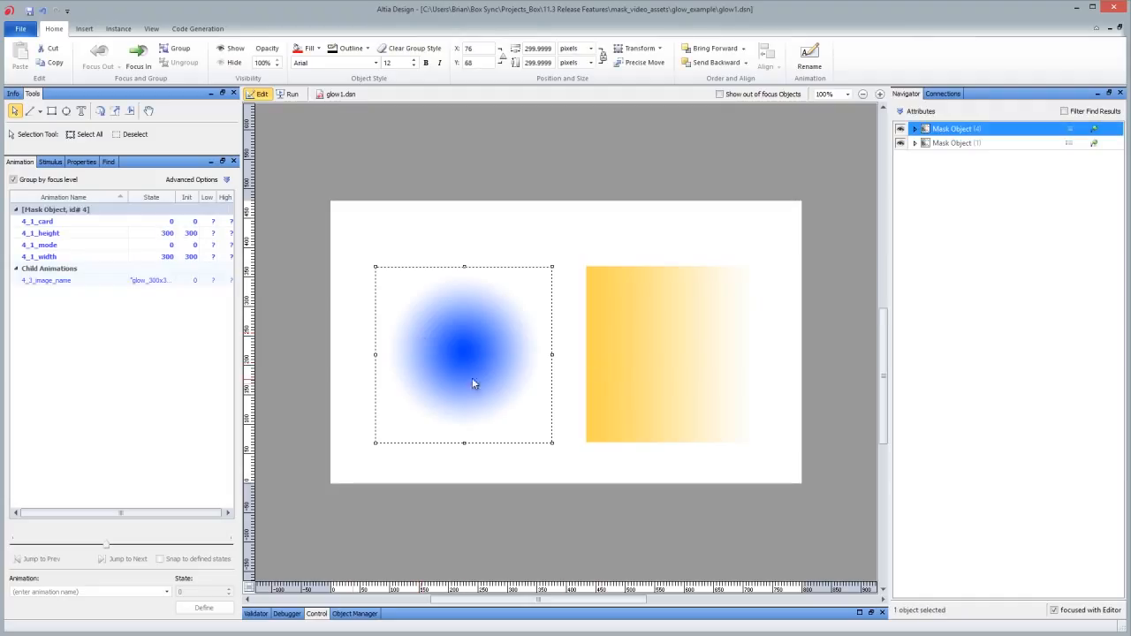
{"action": "left_click_drag", "start_coordinate": [395, 376], "coordinate": [575, 361]}
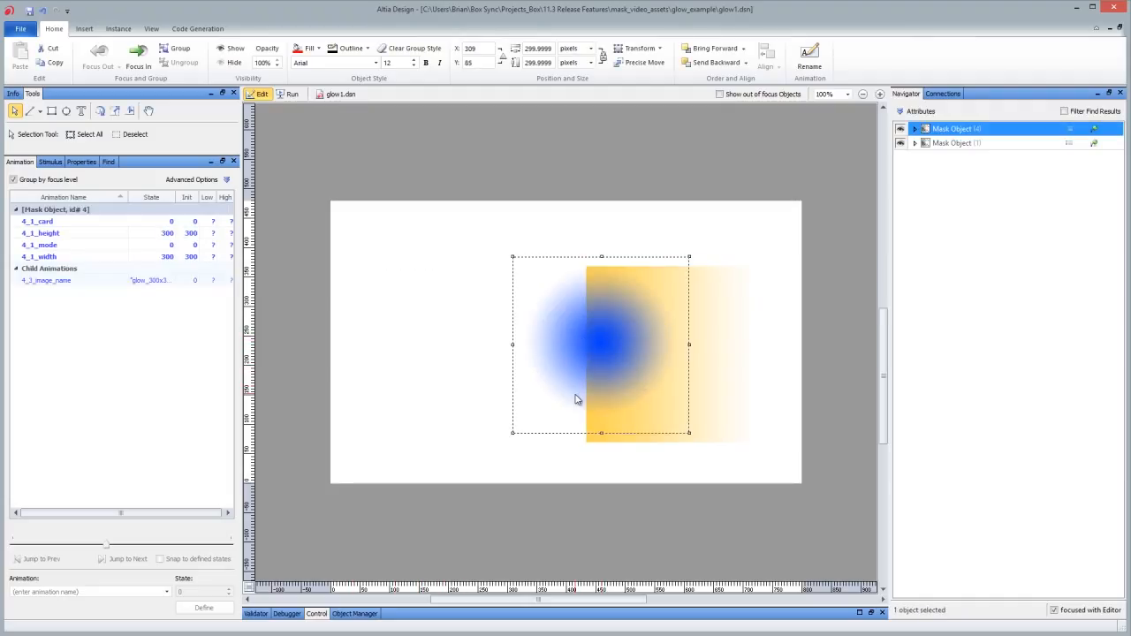
{"action": "left_click_drag", "start_coordinate": [575, 399], "coordinate": [590, 384]}
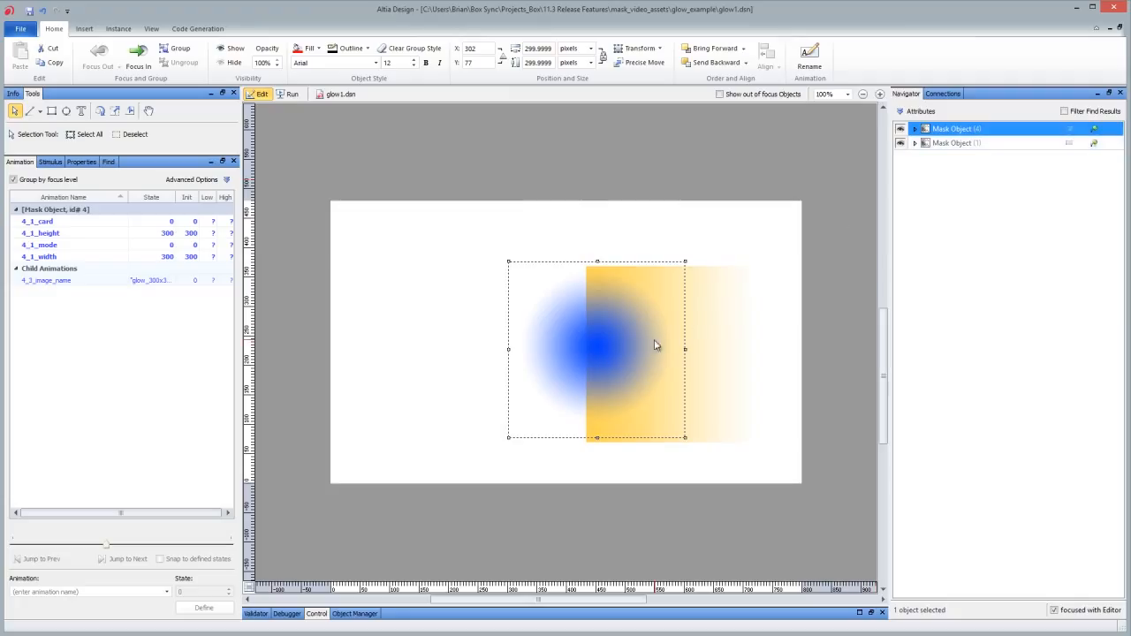
{"action": "left_click_drag", "start_coordinate": [613, 354], "coordinate": [591, 361]}
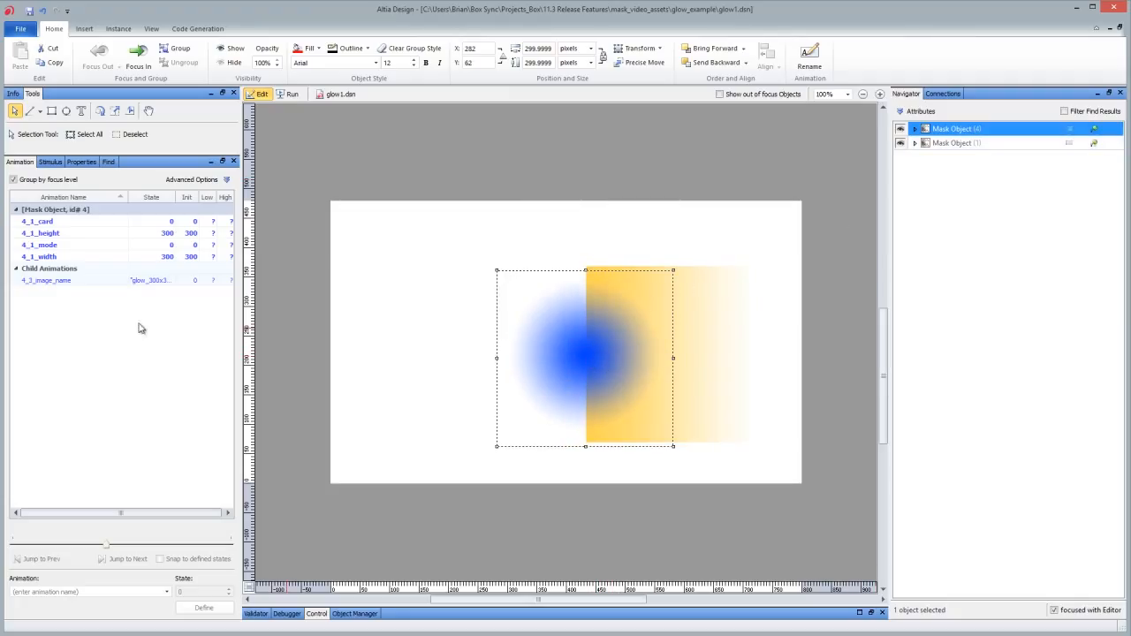
Step: Set the blue glow mask object's custom Color property to pink (255, 85, 213)
{"action": "left_click", "coordinate": [81, 162]}
{"action": "left_click", "coordinate": [203, 256]}
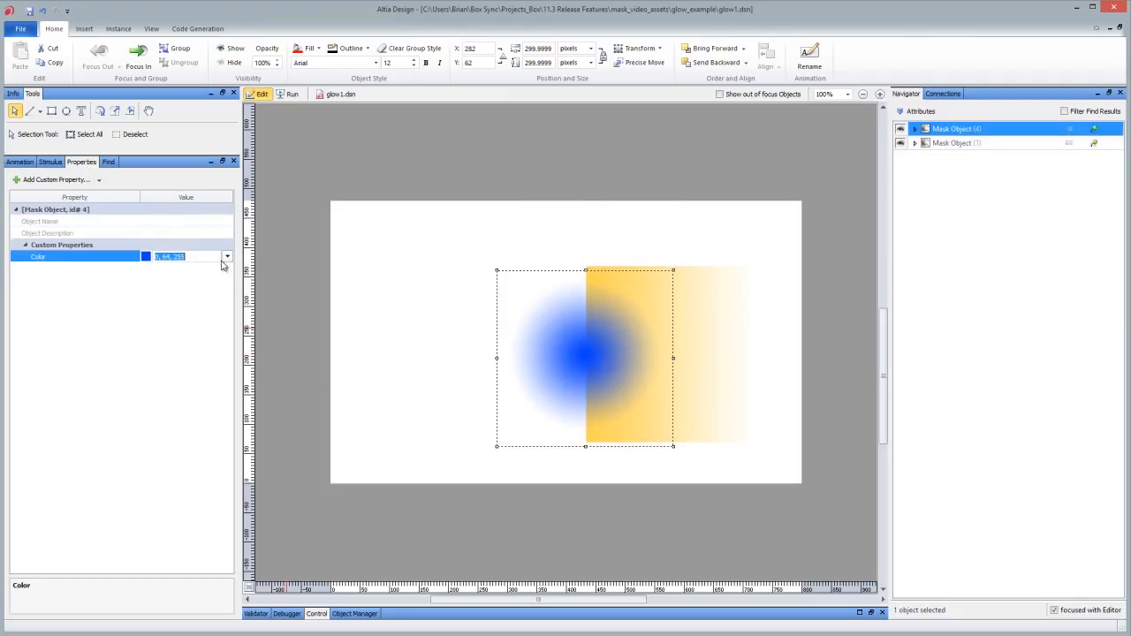
{"action": "left_click", "coordinate": [227, 257]}
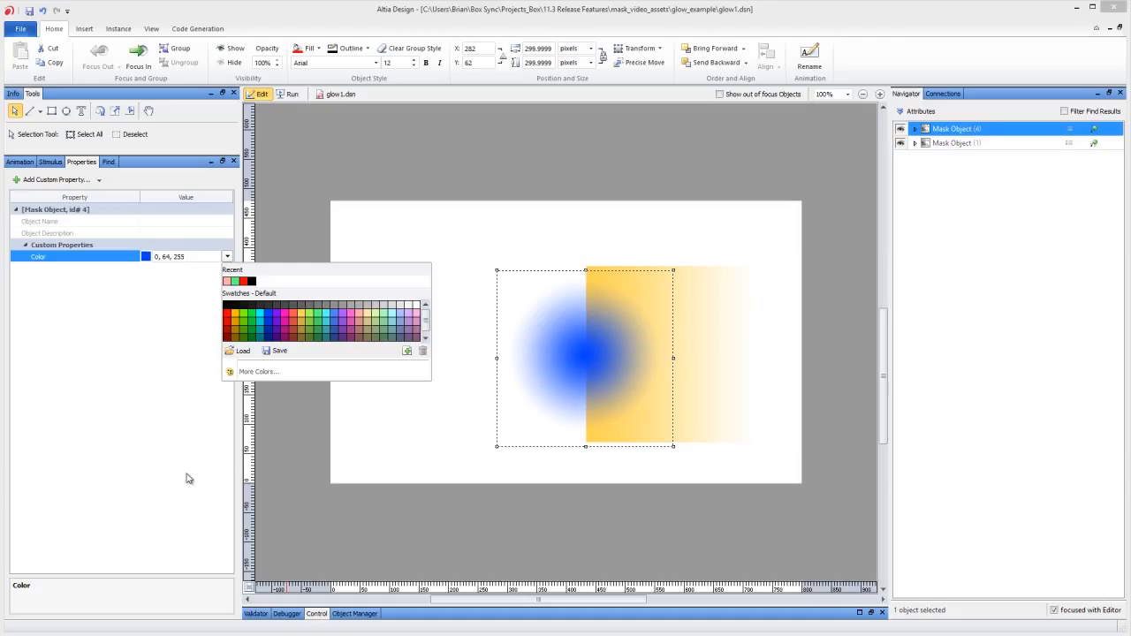
{"action": "left_click", "coordinate": [346, 321]}
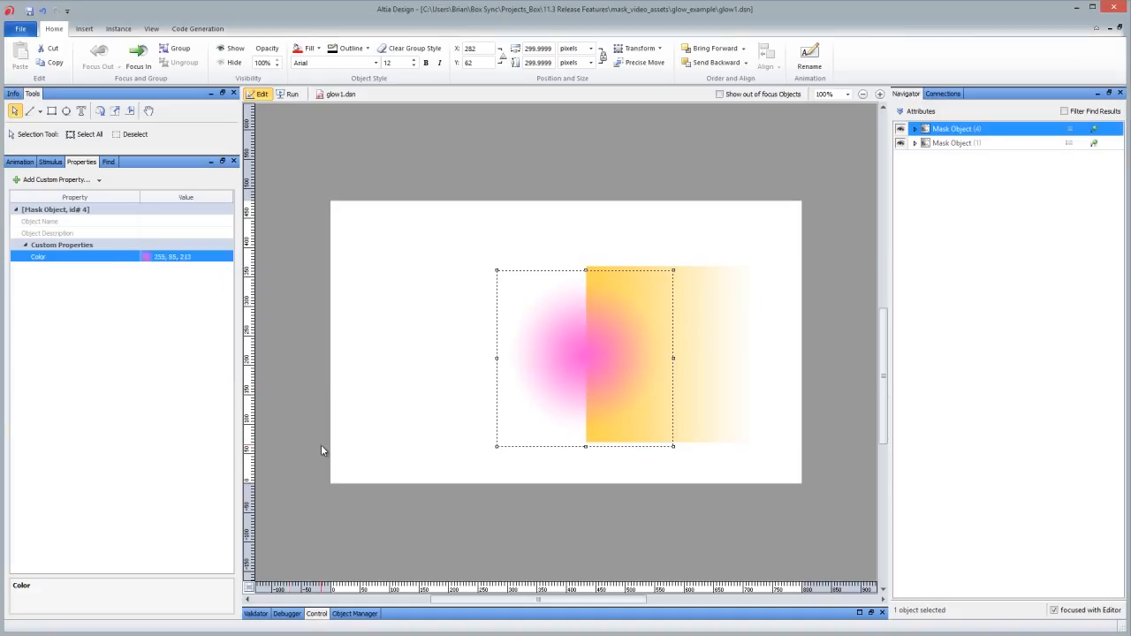
Step: Set the yellow gradient mask object's custom Color property to green (0, 255, 64)
{"action": "left_click", "coordinate": [943, 143]}
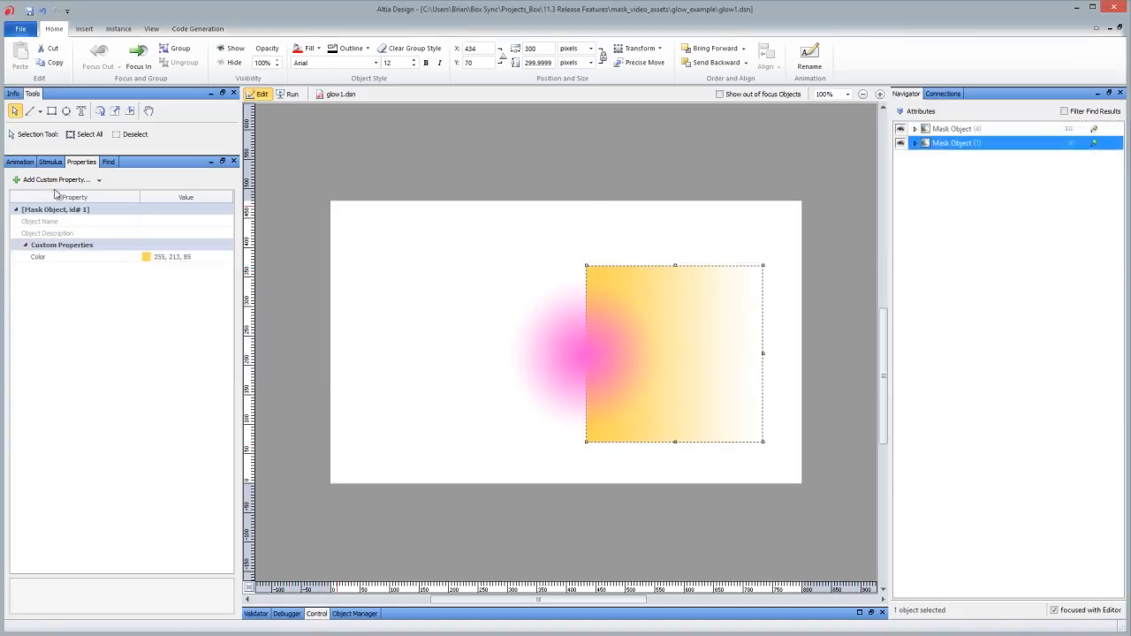
{"action": "left_click", "coordinate": [182, 256]}
{"action": "left_click", "coordinate": [228, 257]}
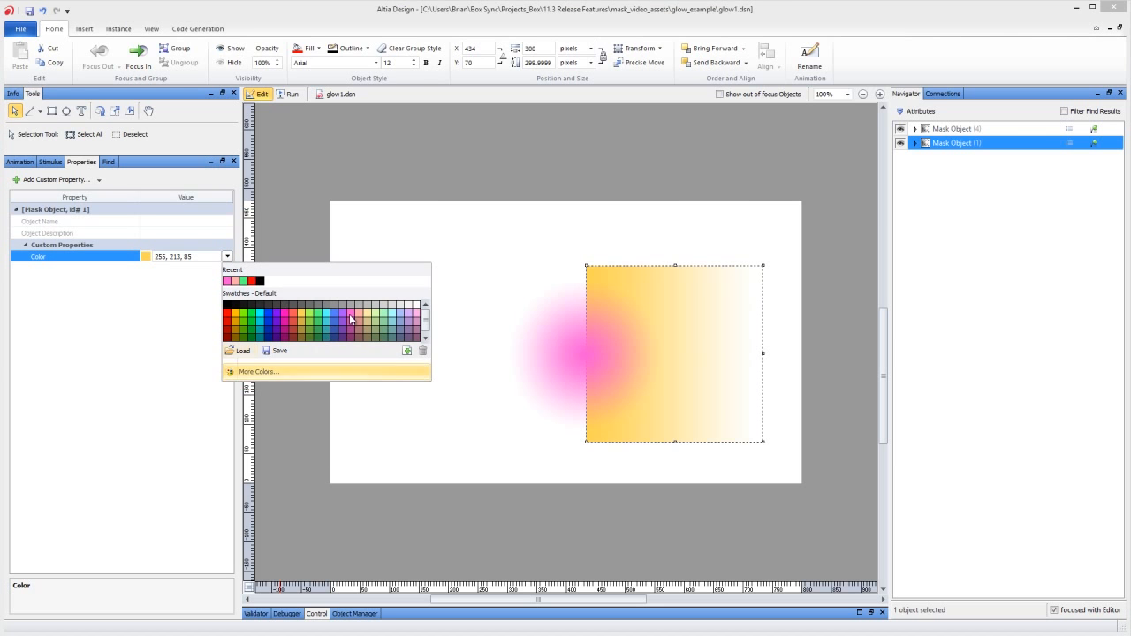
{"action": "left_click", "coordinate": [254, 320]}
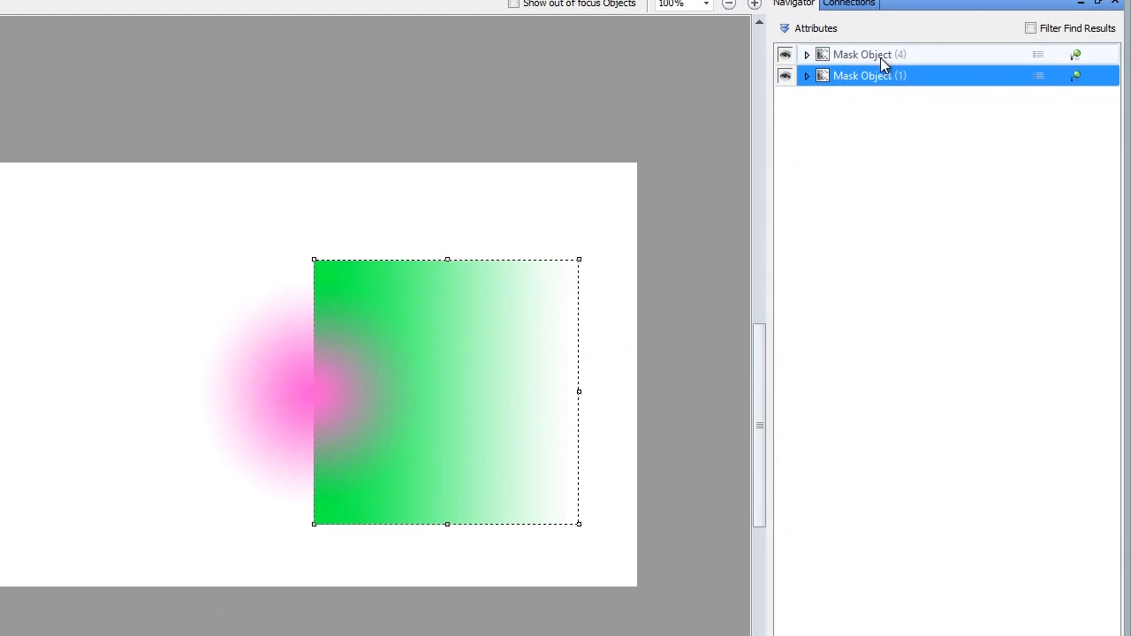
Step: Expand Mask Object (4) and examine its radial mask image and its content rectangle
{"action": "left_click", "coordinate": [961, 129]}
{"action": "left_click", "coordinate": [914, 128]}
{"action": "left_click", "coordinate": [820, 76]}
{"action": "left_click", "coordinate": [867, 97]}
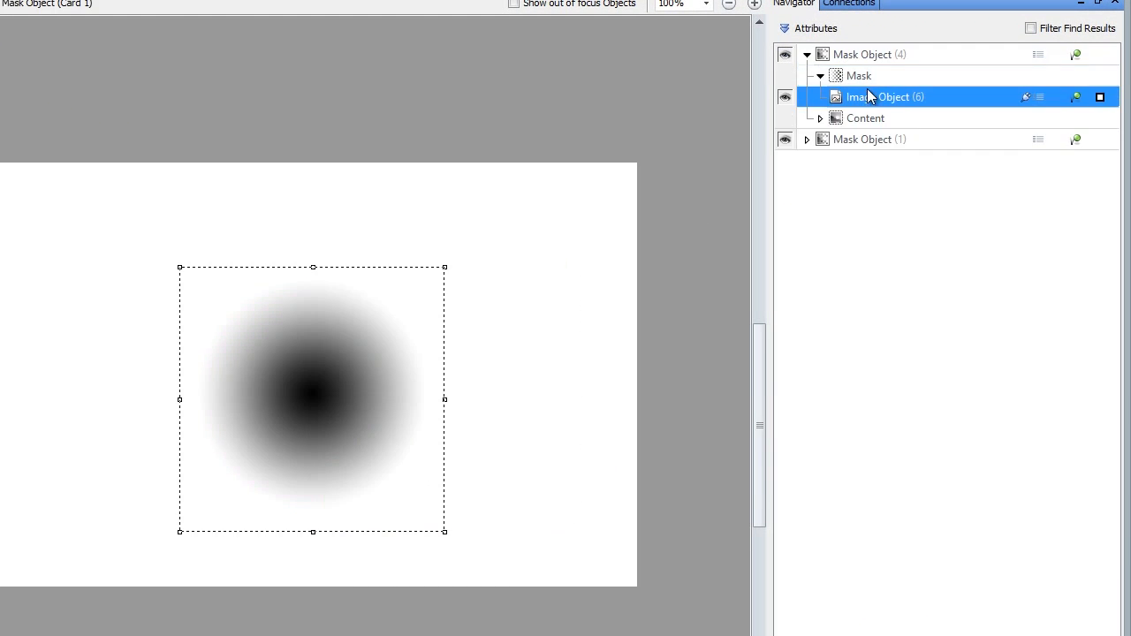
{"action": "left_click", "coordinate": [781, 97]}
{"action": "left_click", "coordinate": [781, 98]}
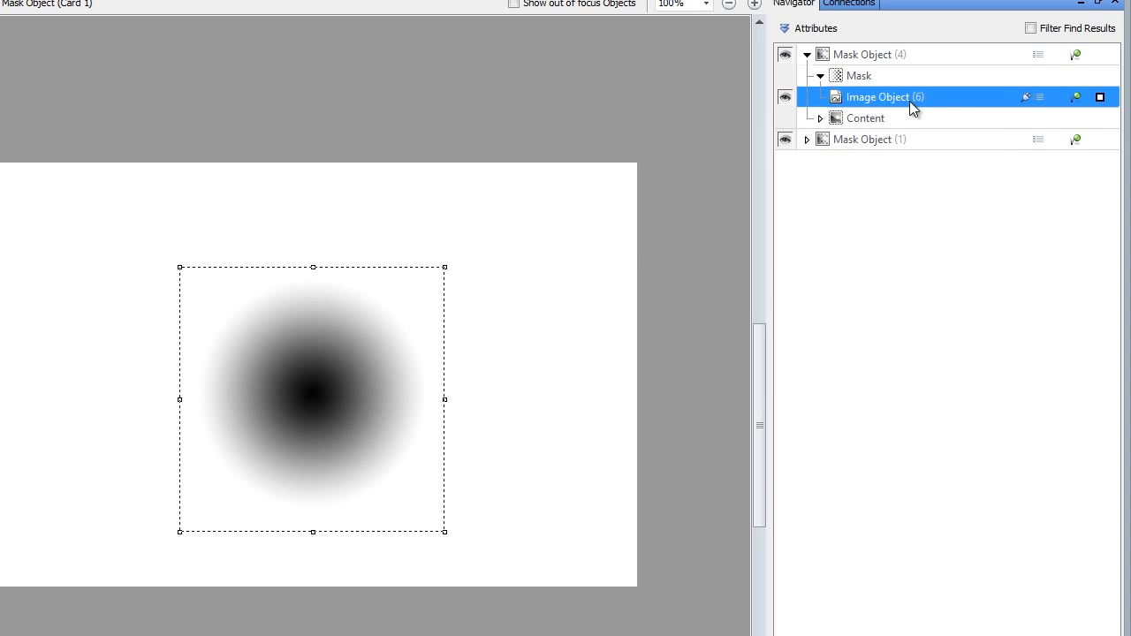
{"action": "double_click", "coordinate": [853, 121]}
{"action": "left_click", "coordinate": [845, 141]}
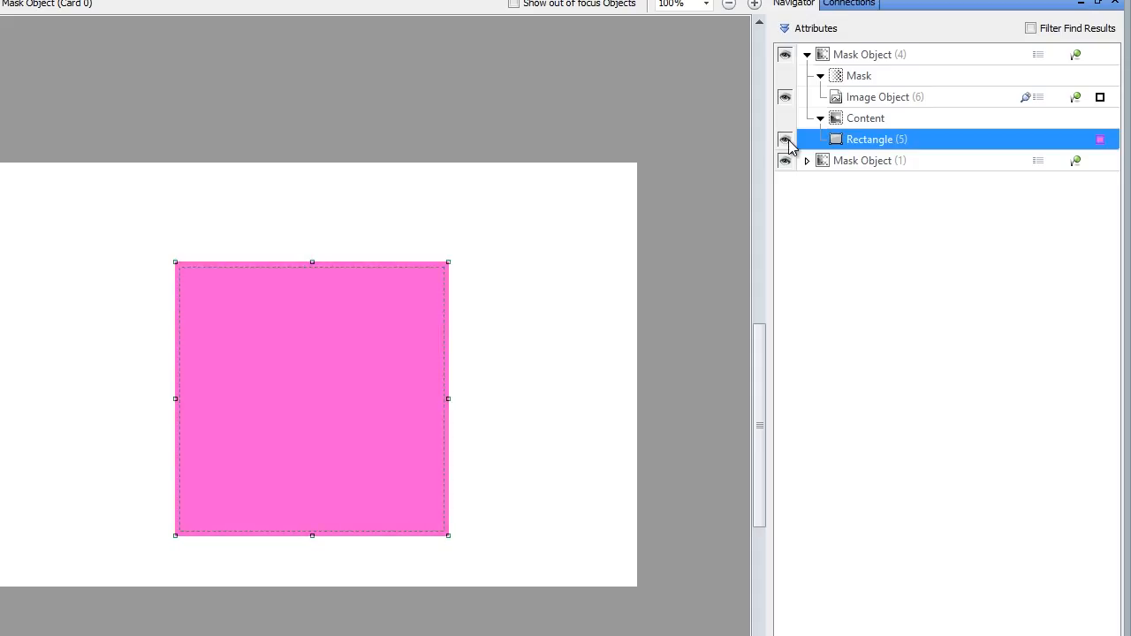
{"action": "left_click", "coordinate": [844, 53]}
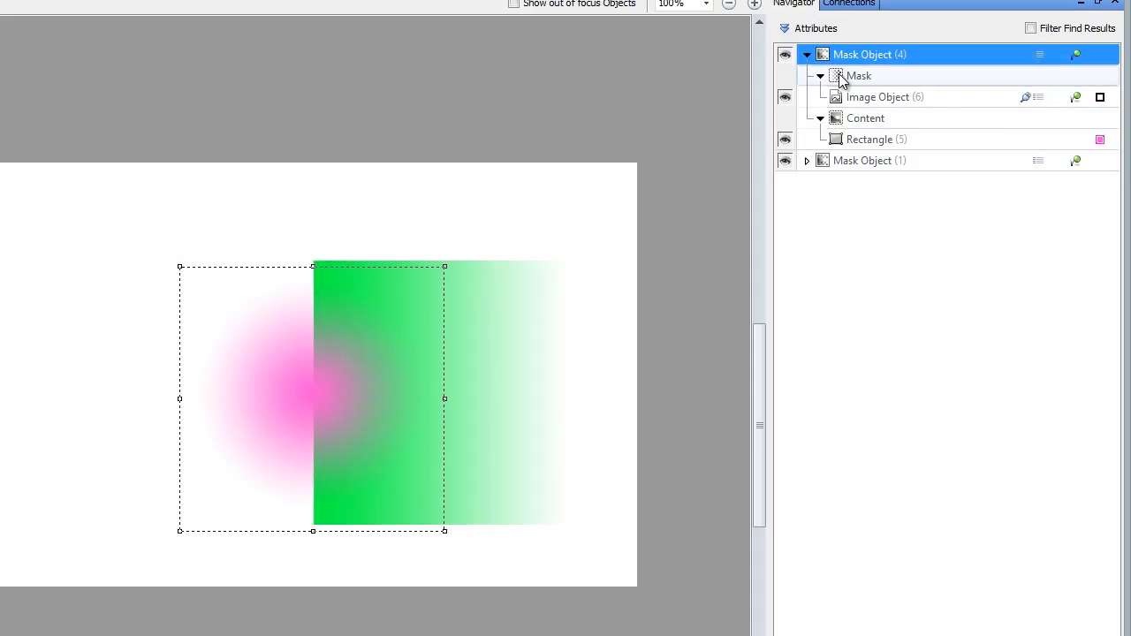
Step: Toggle the visibility of Mask Object (1), expand it and examine its gradient mask image and content
{"action": "left_click", "coordinate": [785, 161]}
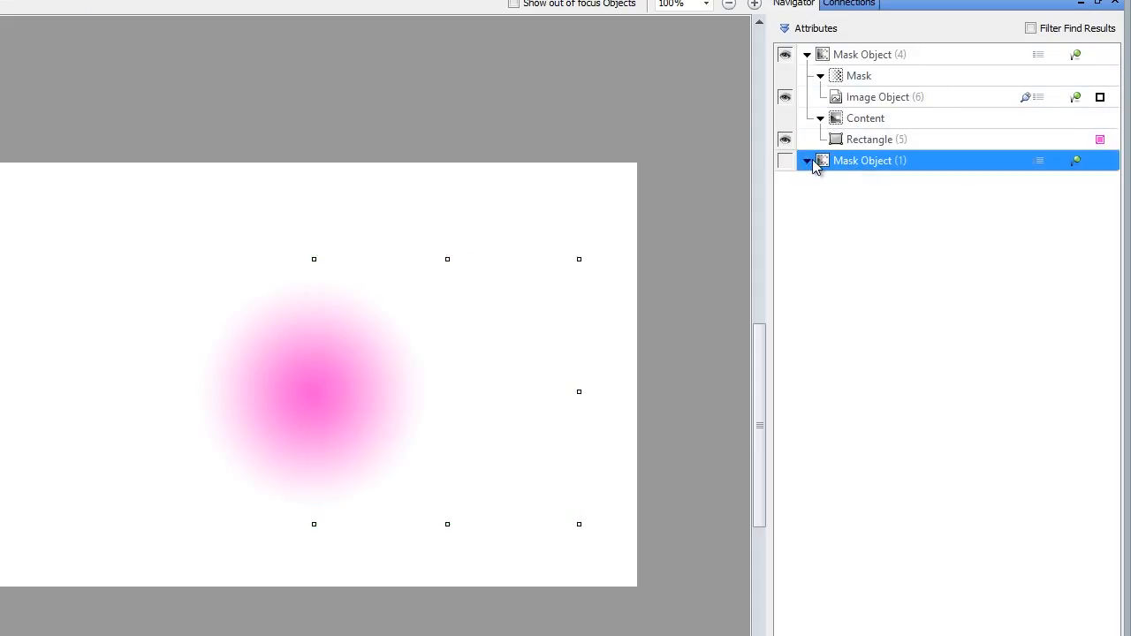
{"action": "left_click", "coordinate": [806, 160]}
{"action": "left_click", "coordinate": [785, 162]}
{"action": "left_click", "coordinate": [820, 181]}
{"action": "left_click", "coordinate": [848, 203]}
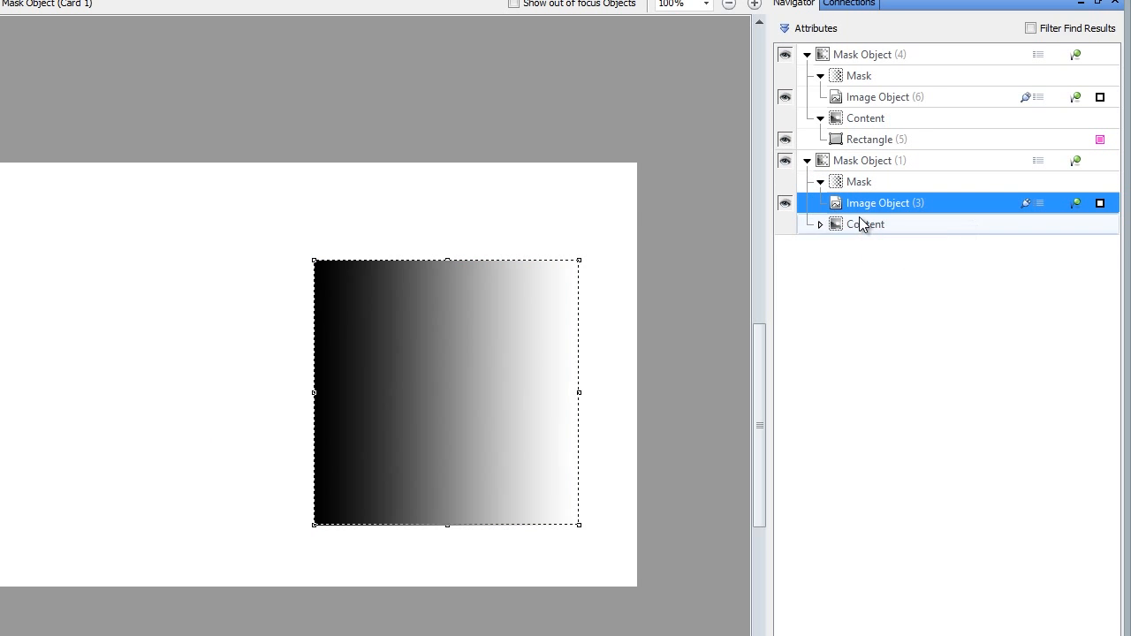
{"action": "left_click", "coordinate": [819, 223]}
Step: Move the green gradient mask object to the left of the pink glow, to about X 147, Y 78
{"action": "left_click", "coordinate": [841, 164]}
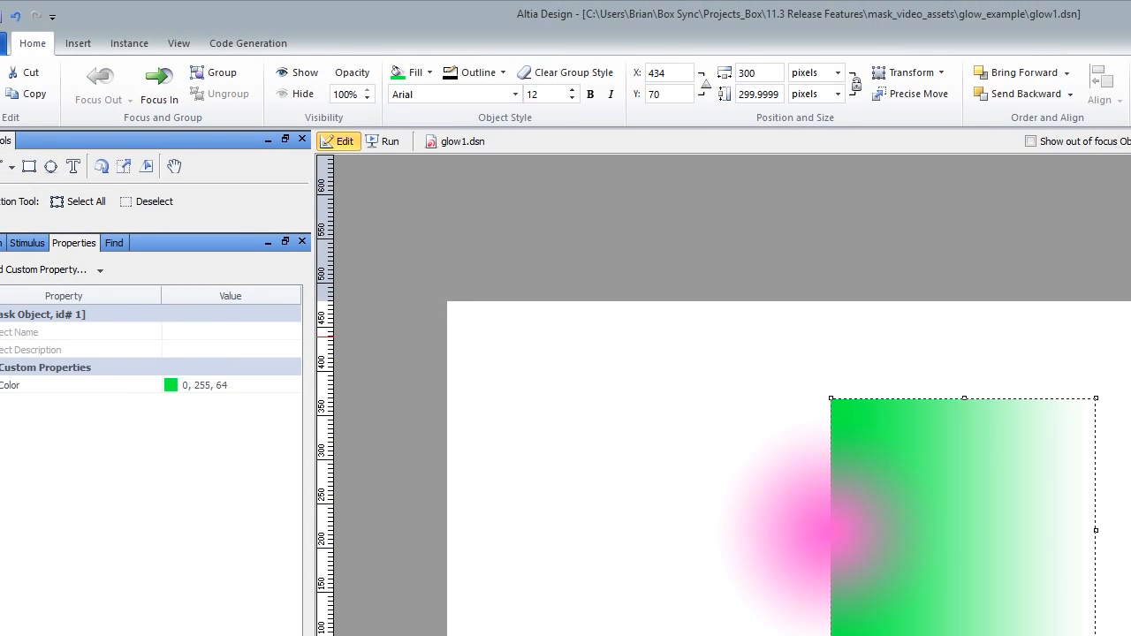
{"action": "left_click", "coordinate": [971, 487]}
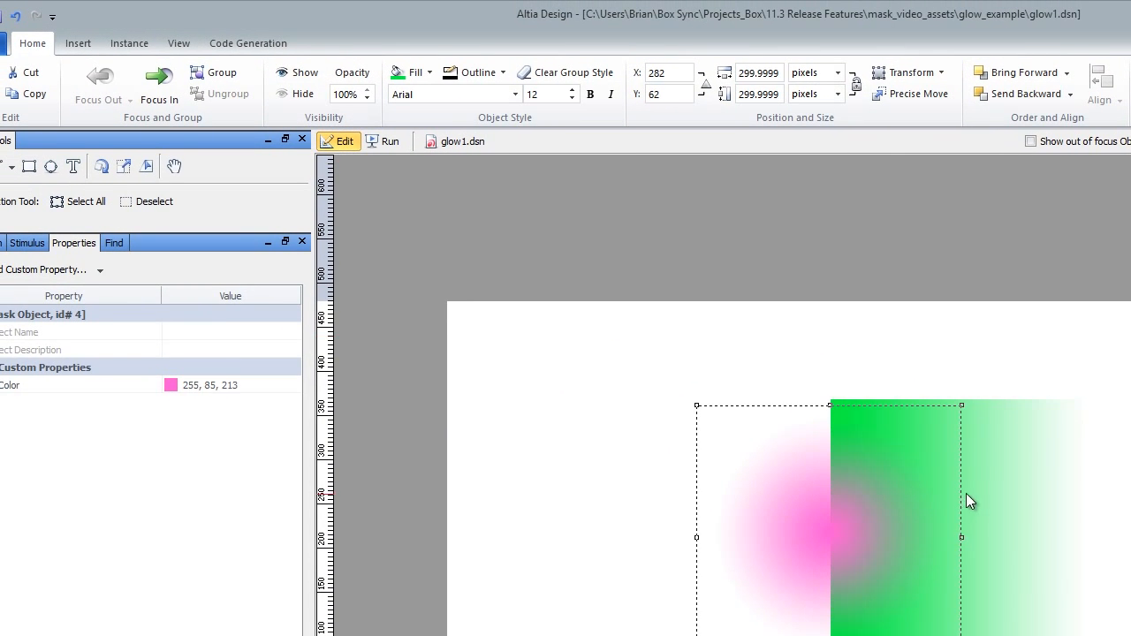
{"action": "left_click_drag", "start_coordinate": [1016, 494], "coordinate": [743, 458]}
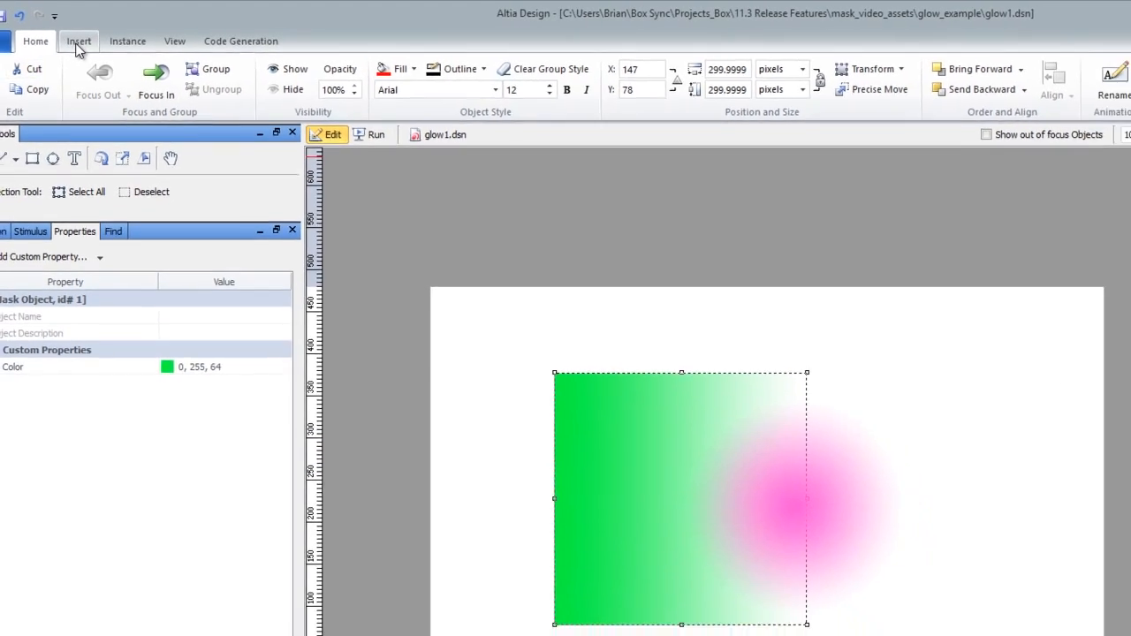
Step: Insert a copy of the Image Object library model and place it over the pink glow and the gradient's faded edge
{"action": "left_click", "coordinate": [77, 44]}
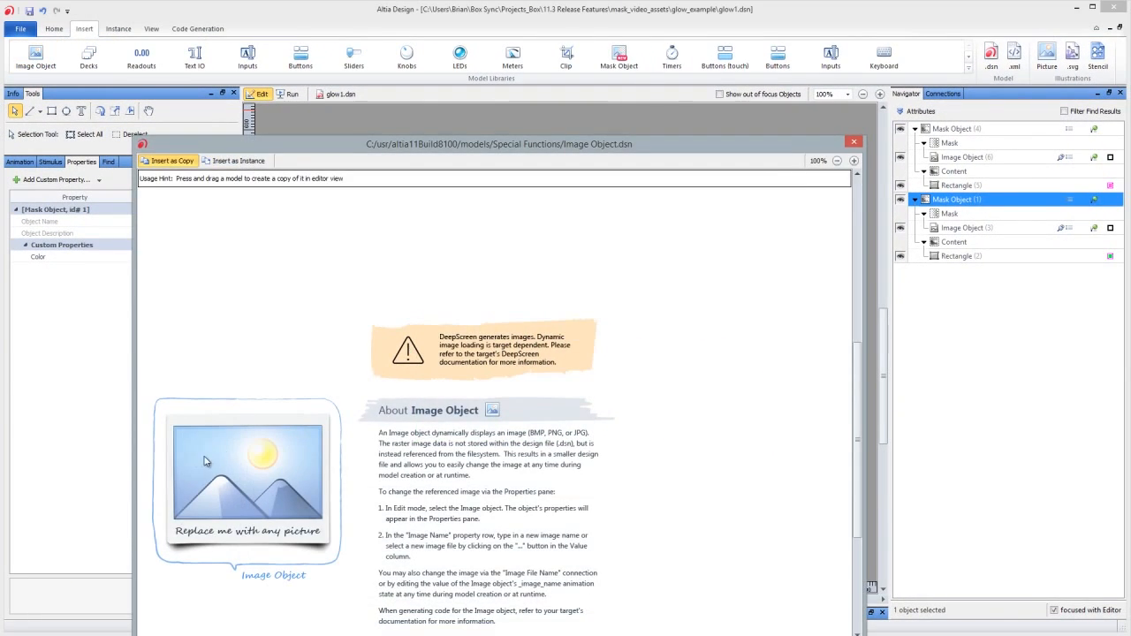
{"action": "left_click_drag", "start_coordinate": [248, 472], "coordinate": [525, 118]}
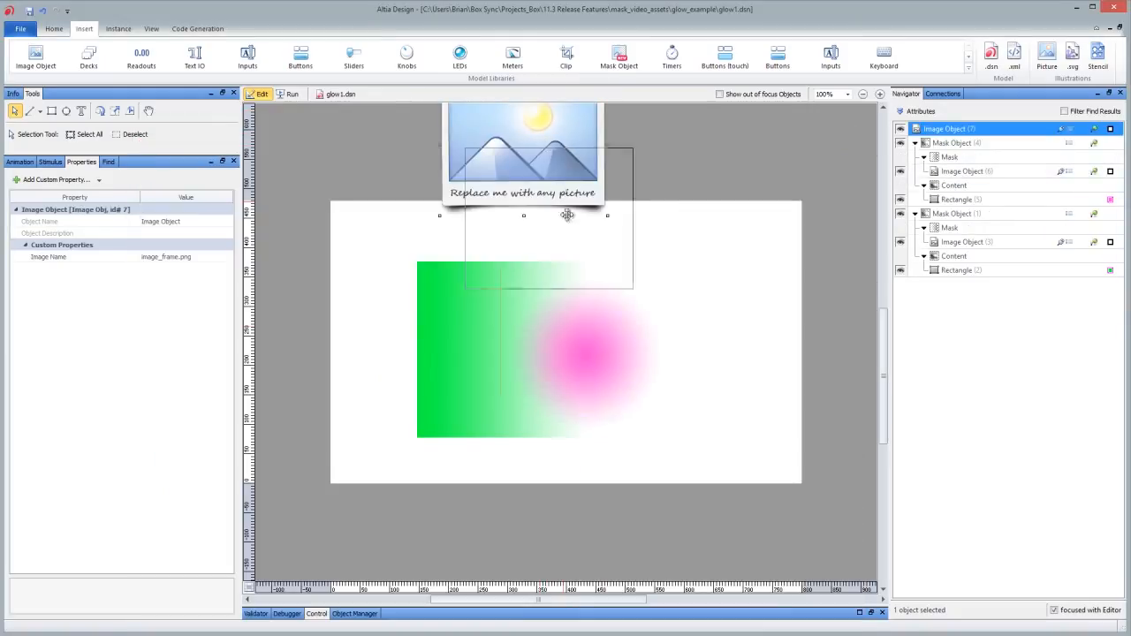
{"action": "left_click_drag", "start_coordinate": [568, 214], "coordinate": [572, 350]}
{"action": "left_click_drag", "start_coordinate": [969, 130], "coordinate": [961, 285]}
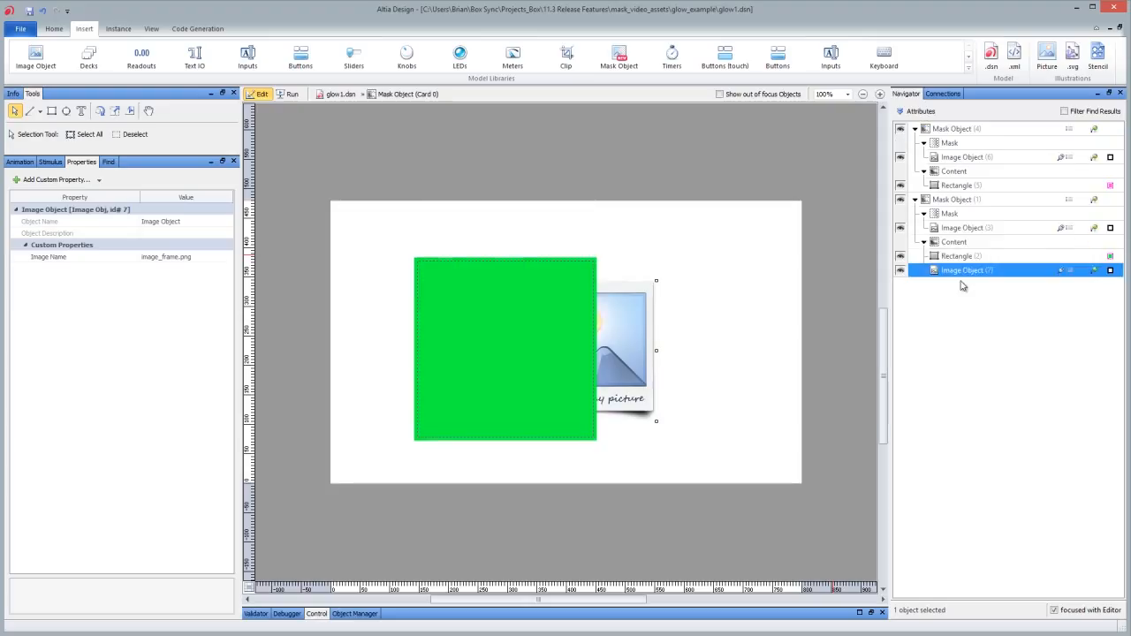
{"action": "left_click", "coordinate": [914, 200]}
{"action": "left_click", "coordinate": [915, 200]}
{"action": "left_click_drag", "start_coordinate": [968, 130], "coordinate": [968, 129]}
Step: Reorder both mask objects in front of the image object, then select the image object
{"action": "right_click", "coordinate": [954, 144]}
{"action": "left_click", "coordinate": [974, 168]}
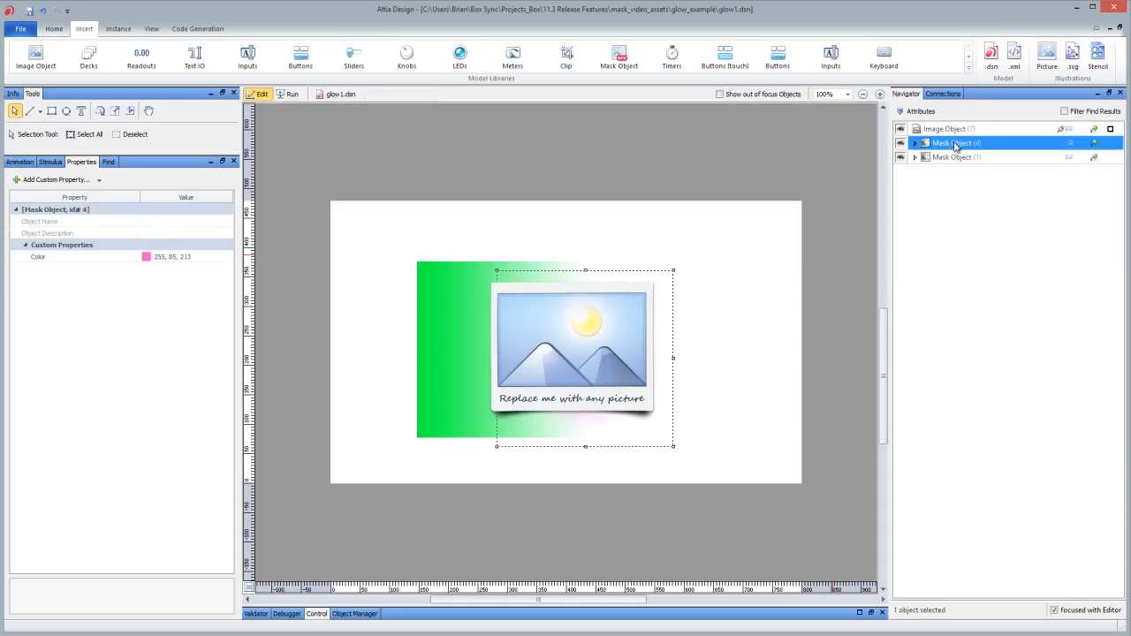
{"action": "left_click", "coordinate": [965, 156], "text": "ctrl"}
{"action": "left_click_drag", "start_coordinate": [965, 157], "coordinate": [967, 129]}
{"action": "left_click", "coordinate": [955, 158]}
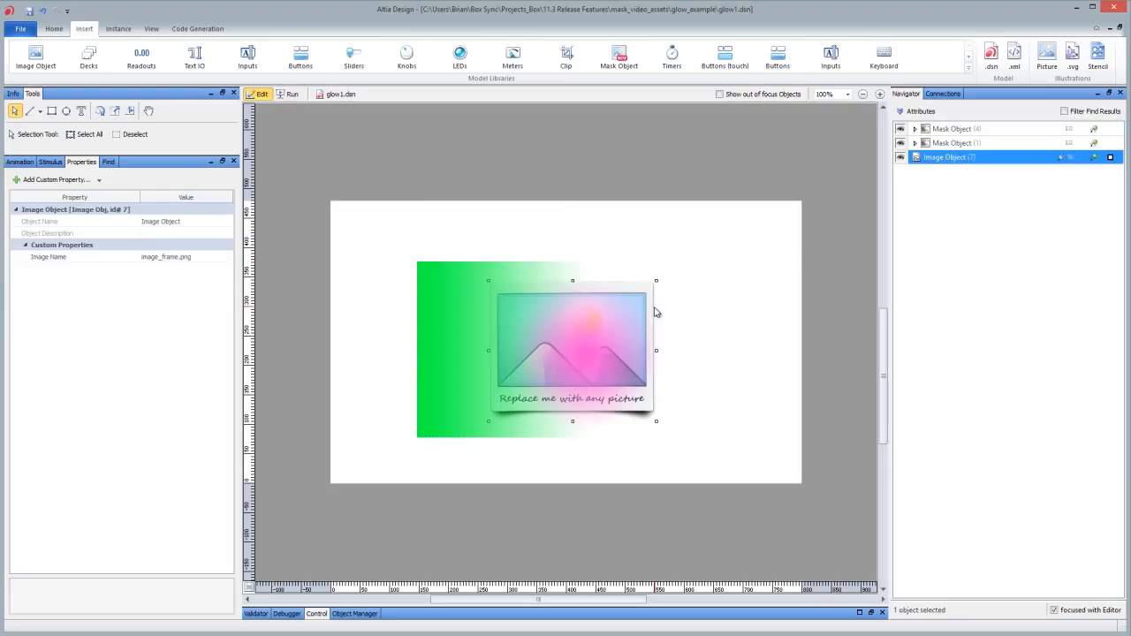
Step: Move the image object straight up until only its lower part sits behind the pink glow
{"action": "key", "text": "Up"}
{"action": "key", "text": "Up"}
{"action": "key", "text": "Up"}
{"action": "key", "text": "Up"}
{"action": "key", "text": "Up"}
{"action": "key", "text": "Up"}
{"action": "key", "text": "Up"}
{"action": "key", "text": "Up"}
{"action": "key", "text": "Up"}
{"action": "key", "text": "Up"}
{"action": "key", "text": "Up"}
{"action": "key", "text": "Up"}
{"action": "key", "text": "Up"}
{"action": "key", "text": "Up"}
{"action": "key", "text": "Up"}
{"action": "key", "text": "Up"}
{"action": "key", "text": "Up"}
{"action": "key", "text": "Up"}
{"action": "key", "text": "Up"}
{"action": "key", "text": "Up"}
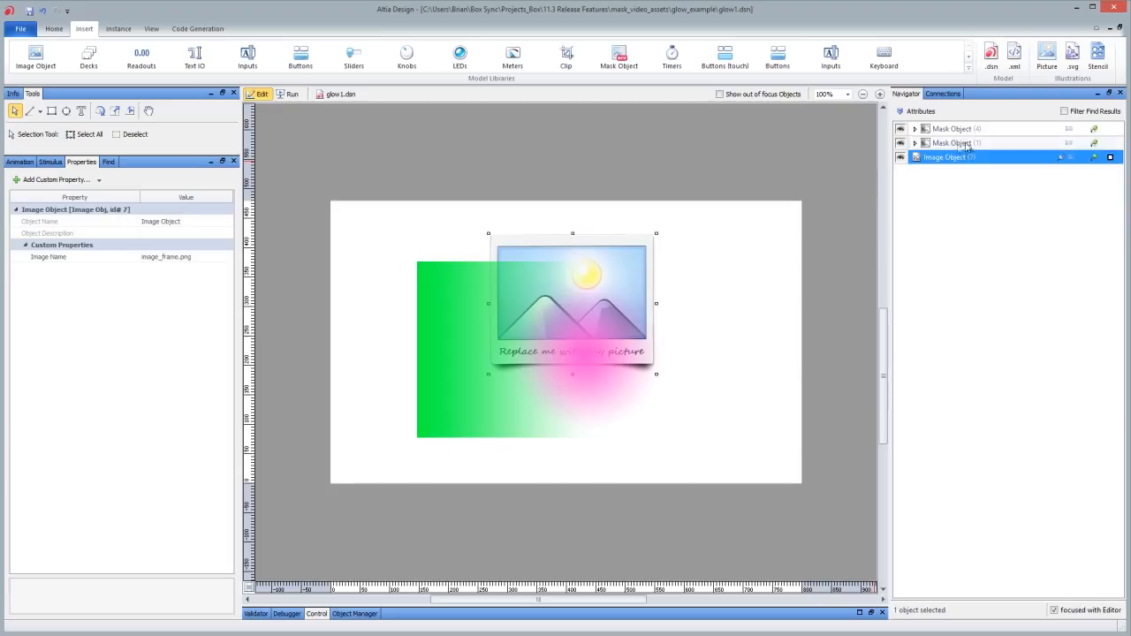
Step: Move the green gradient Mask Object (1) left to about X 27, leaving its faded edge over the picture frame's left border
{"action": "left_click", "coordinate": [943, 144]}
{"action": "key", "text": "Left"}
{"action": "key", "text": "Left"}
{"action": "key", "text": "Left"}
{"action": "key", "text": "Left"}
{"action": "key", "text": "Left"}
{"action": "key", "text": "Left"}
{"action": "key", "text": "Left"}
{"action": "key", "text": "Left"}
{"action": "key", "text": "Left"}
{"action": "key", "text": "Left"}
{"action": "key", "text": "Left"}
{"action": "key", "text": "Left"}
{"action": "key", "text": "Left"}
{"action": "key", "text": "Left"}
{"action": "key", "text": "Left"}
{"action": "key", "text": "Left"}
{"action": "key", "text": "Left"}
{"action": "key", "text": "Left"}
{"action": "key", "text": "Left"}
{"action": "key", "text": "Left"}
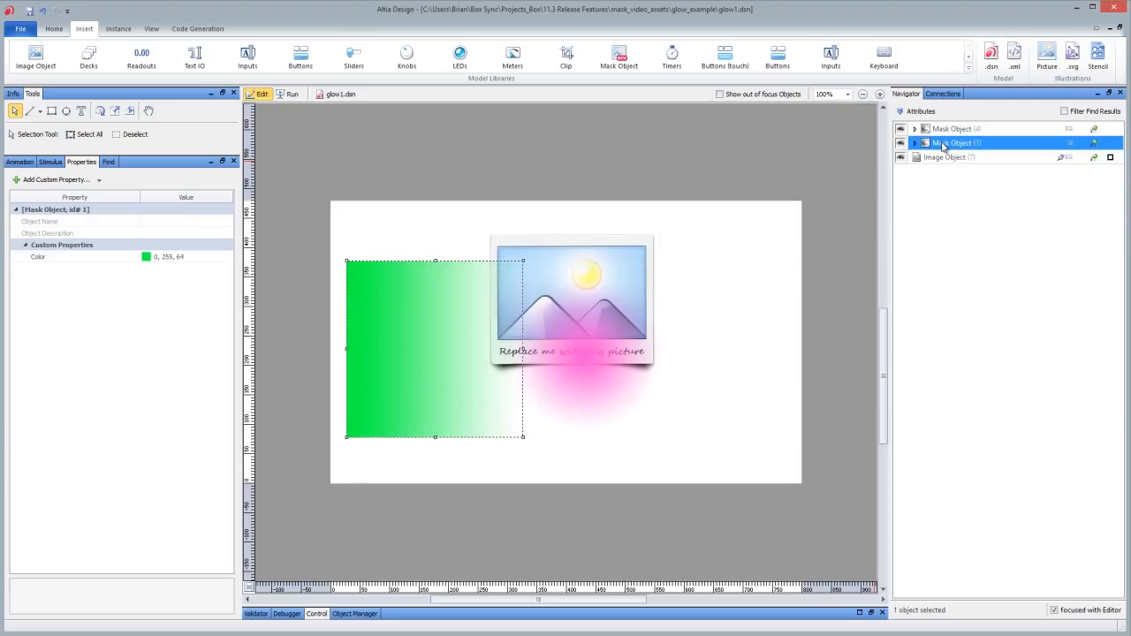
Step: Expand Mask Object (4) with its Mask and Content cards and examine the glow_300x300.png mask image and the pink rectangle
{"action": "left_click", "coordinate": [952, 130]}
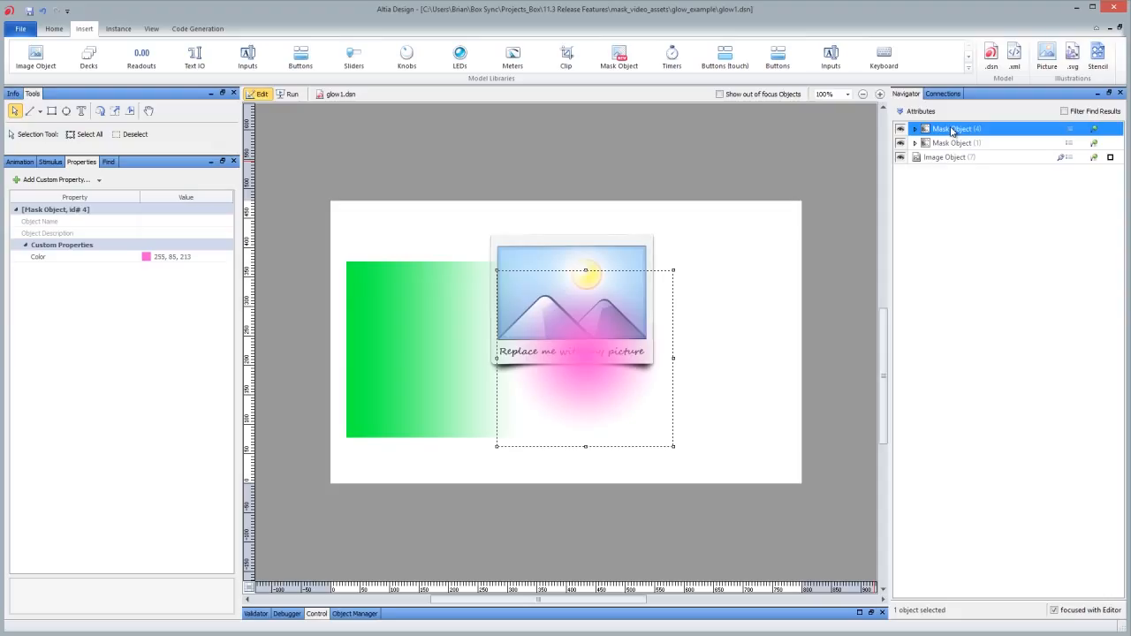
{"action": "left_click", "coordinate": [915, 130]}
{"action": "left_click", "coordinate": [924, 143]}
{"action": "left_click", "coordinate": [941, 157]}
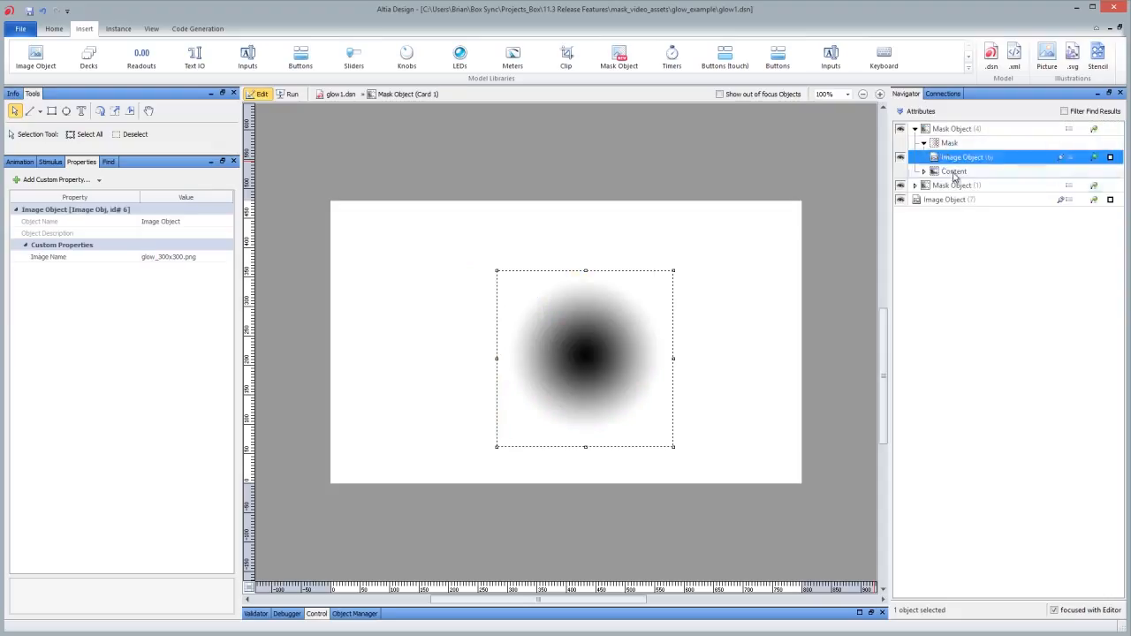
{"action": "left_click", "coordinate": [952, 173]}
{"action": "left_click", "coordinate": [950, 144]}
{"action": "left_click", "coordinate": [956, 186]}
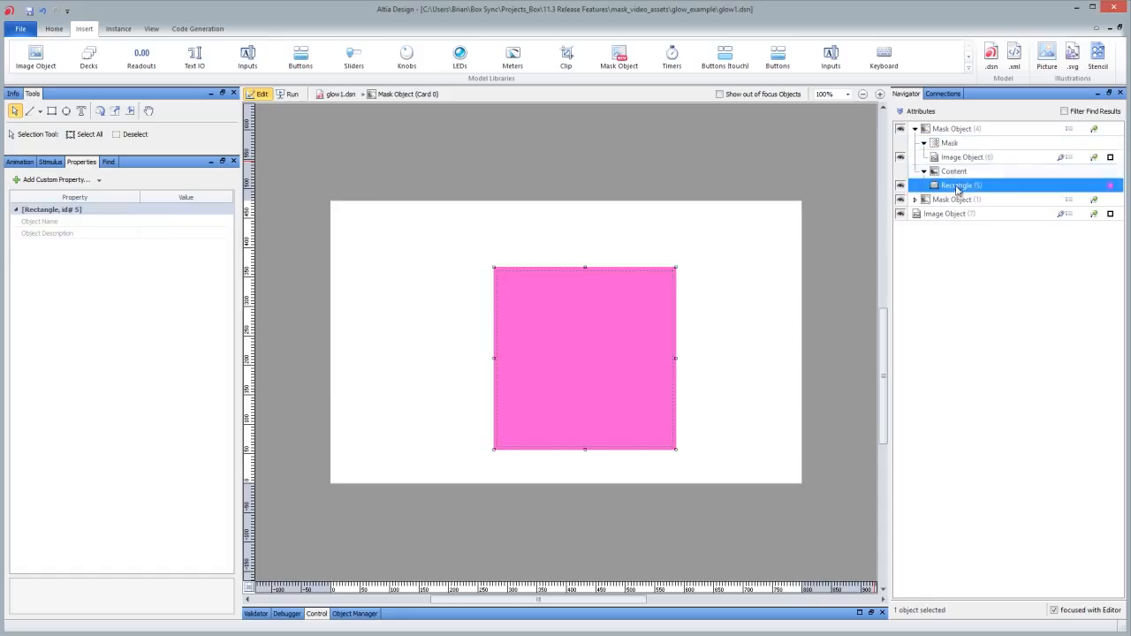
Step: Compare the glow mask image with the rectangle content of Mask Object (4), and return to the whole mask object
{"action": "left_click", "coordinate": [958, 159]}
{"action": "left_click", "coordinate": [956, 187]}
{"action": "left_click", "coordinate": [956, 161]}
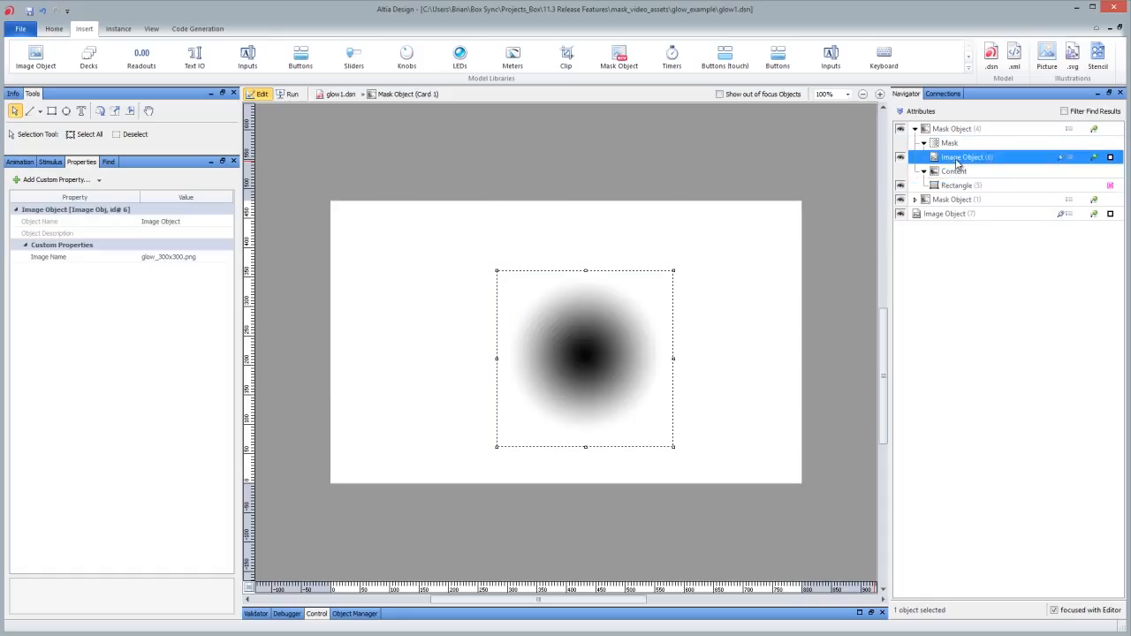
{"action": "left_click", "coordinate": [956, 186]}
{"action": "left_click", "coordinate": [951, 129]}
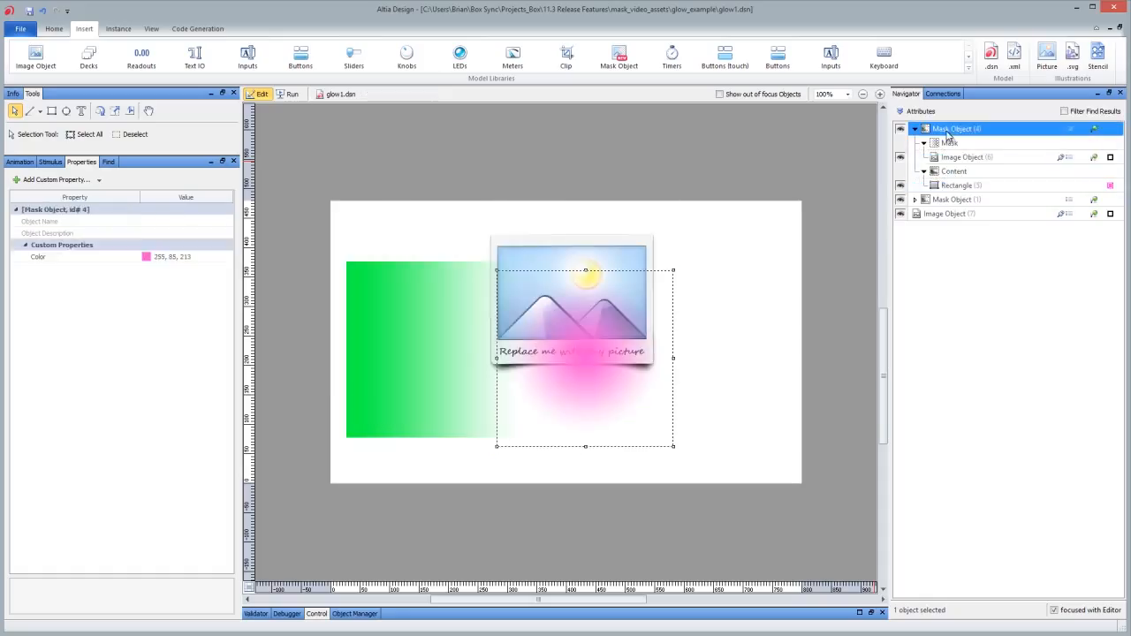